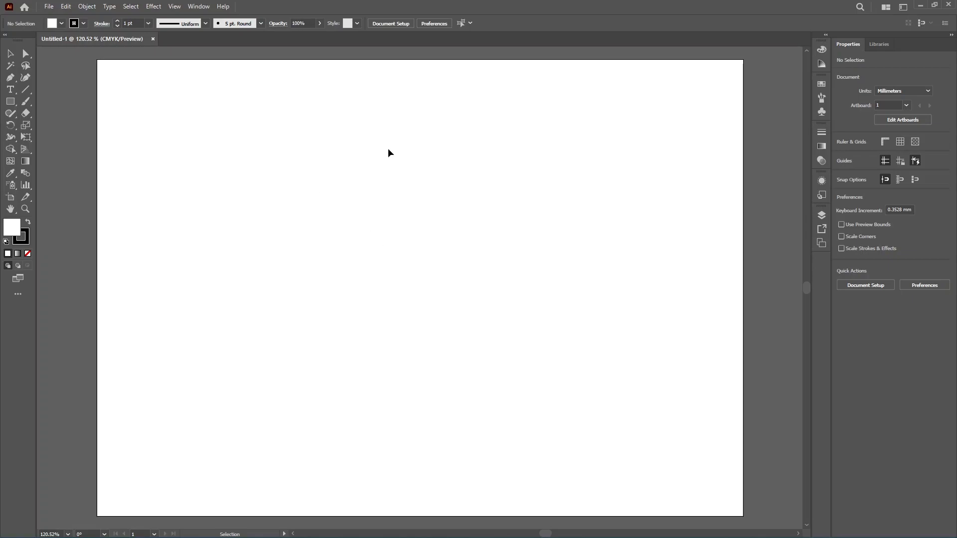
Draw a dark red rectangle with no stroke across the artboard's full width, about 297 by 18.6 mm.
{"action": "key", "text": "m"}
{"action": "left_click", "coordinate": [28, 253]}
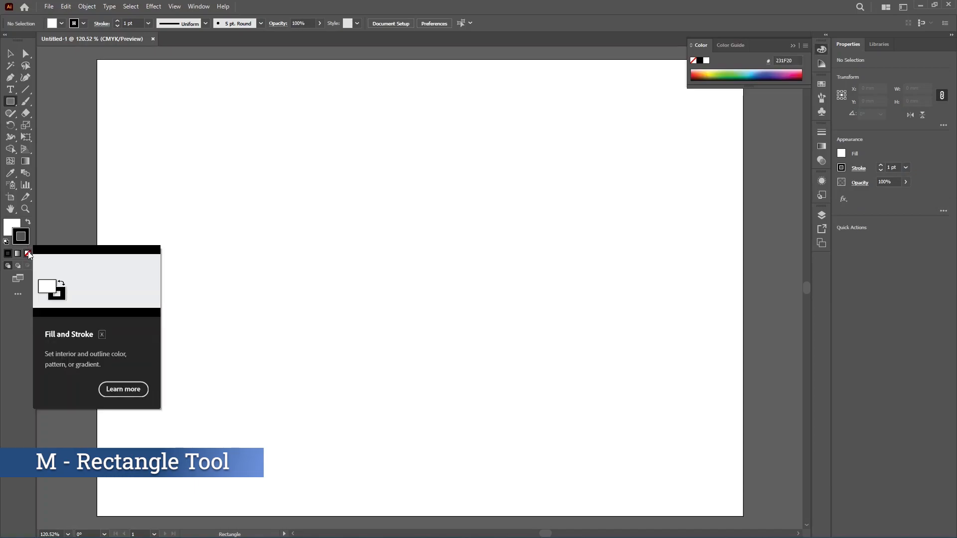
{"action": "left_click", "coordinate": [696, 76]}
{"action": "left_click_drag", "start_coordinate": [97, 223], "coordinate": [743, 264]}
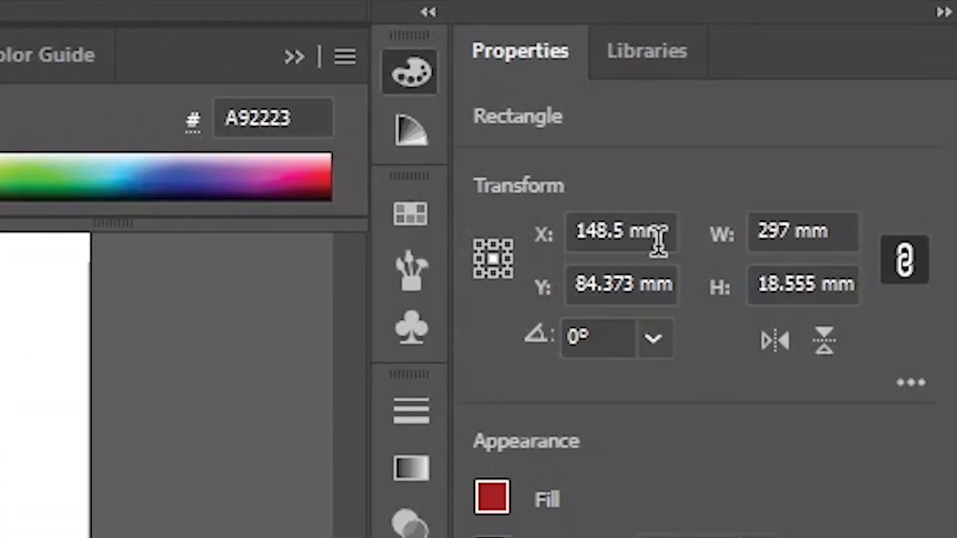
Halve the rectangle's width to 148.5 mm and move it flush with the artboard's left edge.
{"action": "left_click", "coordinate": [840, 230]}
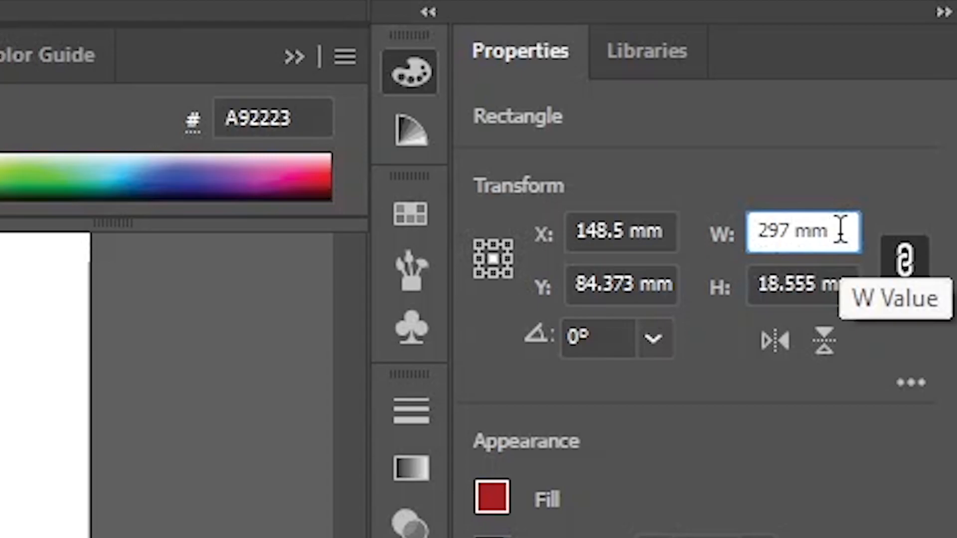
{"action": "type", "text": "/2"}
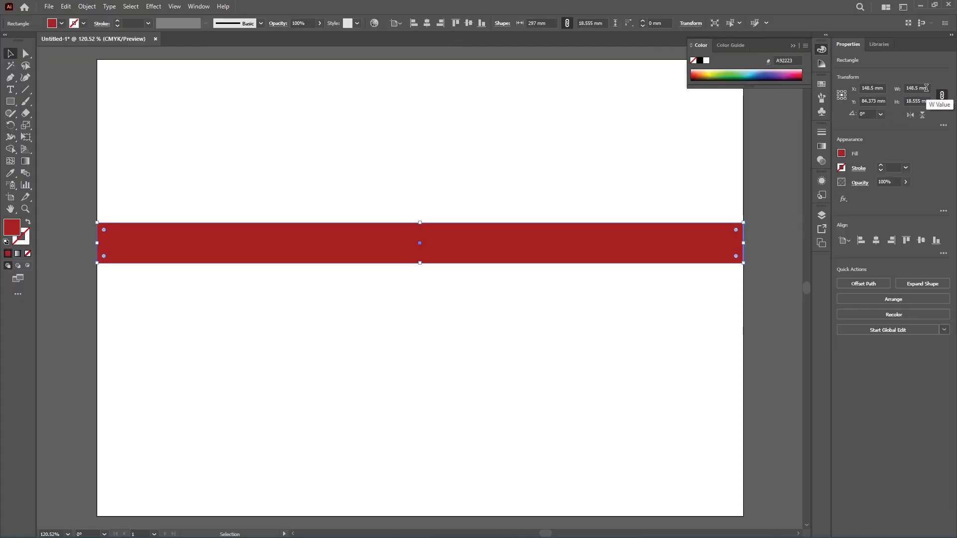
{"action": "key", "text": "Return"}
{"action": "left_click_drag", "start_coordinate": [494, 248], "coordinate": [334, 248]}
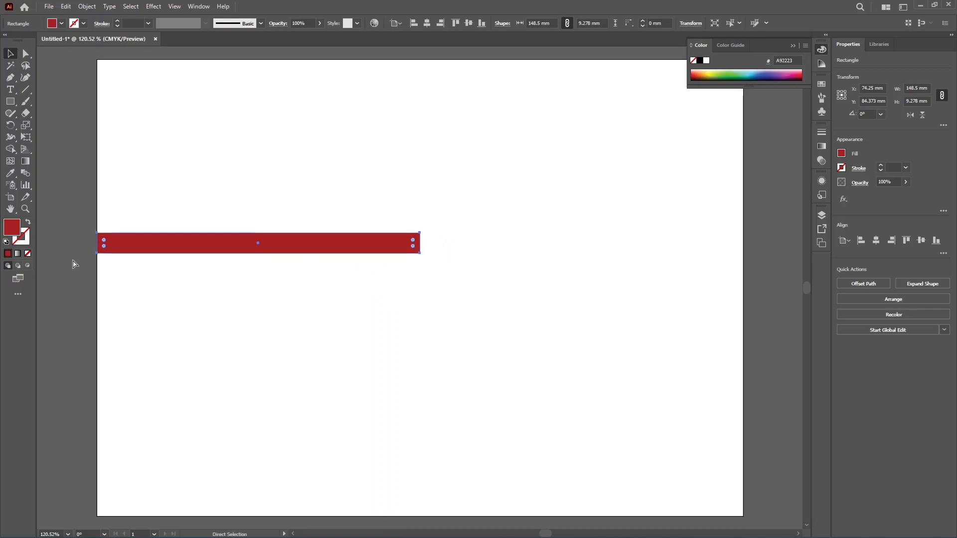
Show the rulers and place a vertical guide at the rectangle's right end, on the artboard's center.
{"action": "key", "text": "ctrl+r"}
{"action": "left_click_drag", "start_coordinate": [40, 273], "coordinate": [277, 354]}
Rotate the rectangle upright and stretch it to the artboard's full height of 210 mm.
{"action": "left_click", "coordinate": [397, 239]}
{"action": "left_click_drag", "start_coordinate": [260, 185], "coordinate": [259, 161]}
{"action": "left_click_drag", "start_coordinate": [259, 384], "coordinate": [259, 515]}
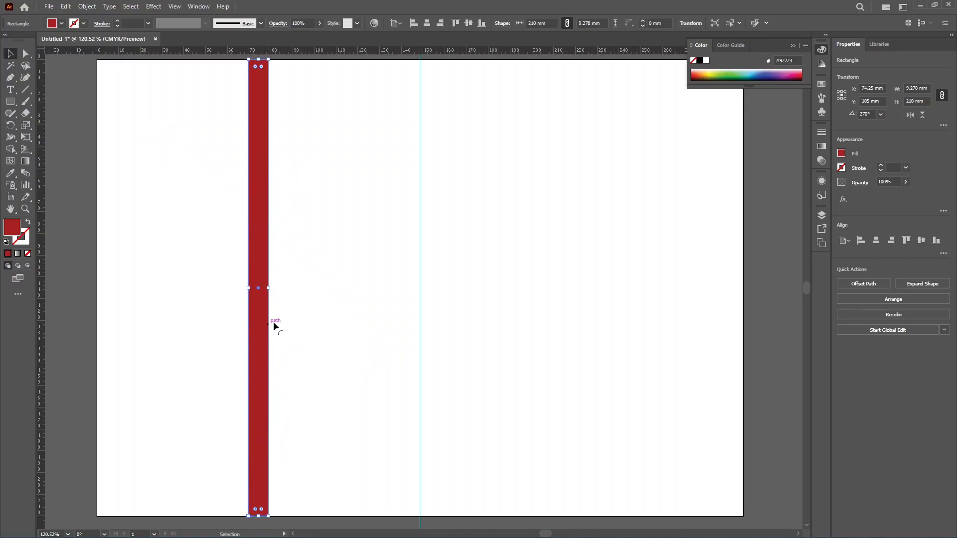
Halve the upright rectangle's height against the artboard's top edge and place a horizontal center guide at its lower end.
{"action": "left_click", "coordinate": [923, 99]}
{"action": "key", "text": "Return"}
{"action": "left_click_drag", "start_coordinate": [260, 236], "coordinate": [255, 124]}
{"action": "left_click_drag", "start_coordinate": [271, 254], "coordinate": [277, 285]}
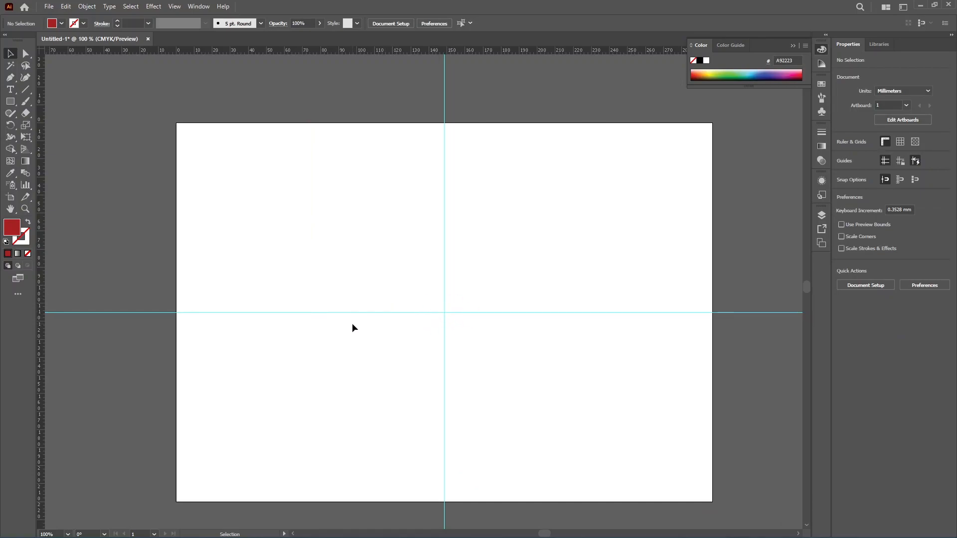
Select both center guides and lock them.
{"action": "scroll", "coordinate": [250, 330], "scroll_direction": "down", "scroll_amount": 1}
{"action": "scroll", "coordinate": [354, 345], "scroll_direction": "up", "scroll_amount": 1}
{"action": "left_click_drag", "start_coordinate": [332, 268], "coordinate": [468, 361]}
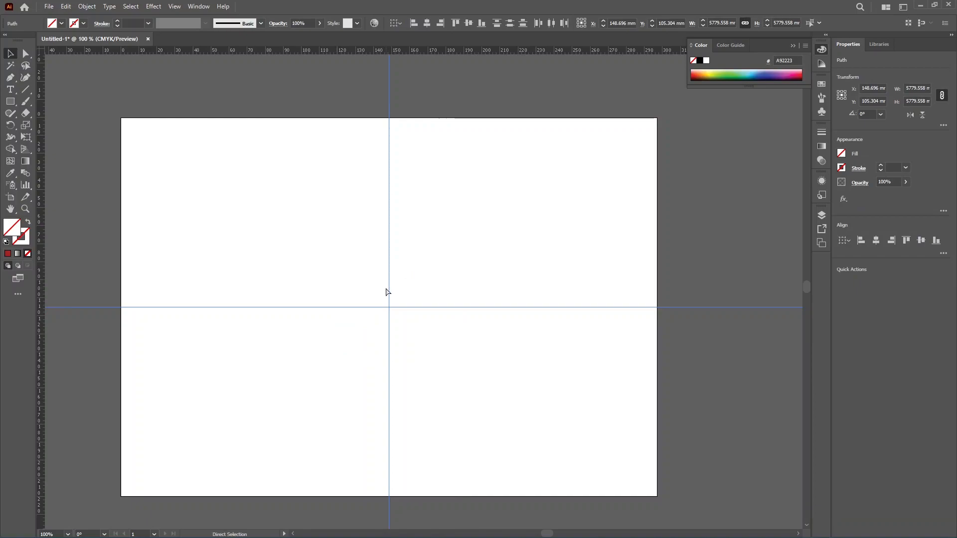
{"action": "key", "text": "ctrl+2"}
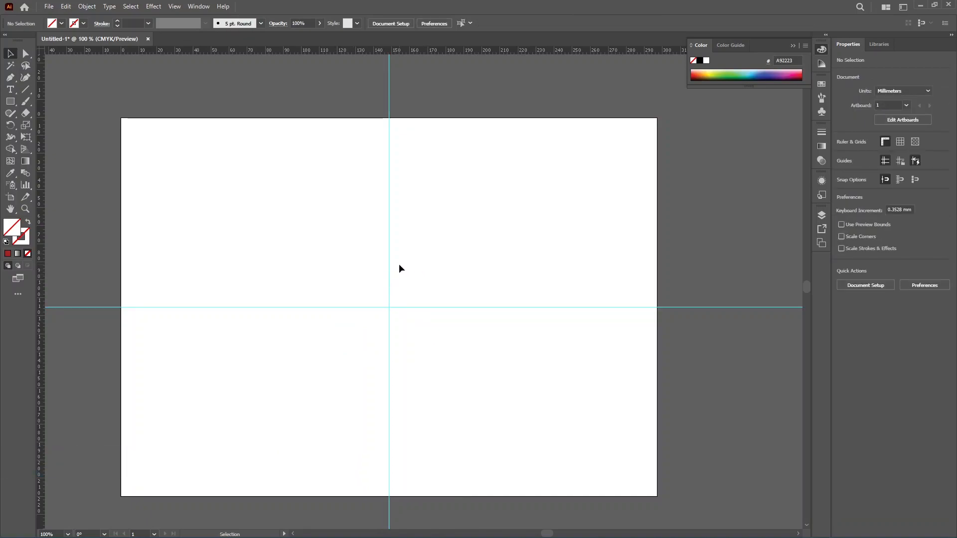
Draw a circle about 158 mm in diameter centered on the guide intersection and fill it with the palette's orange.
{"action": "key", "text": "l"}
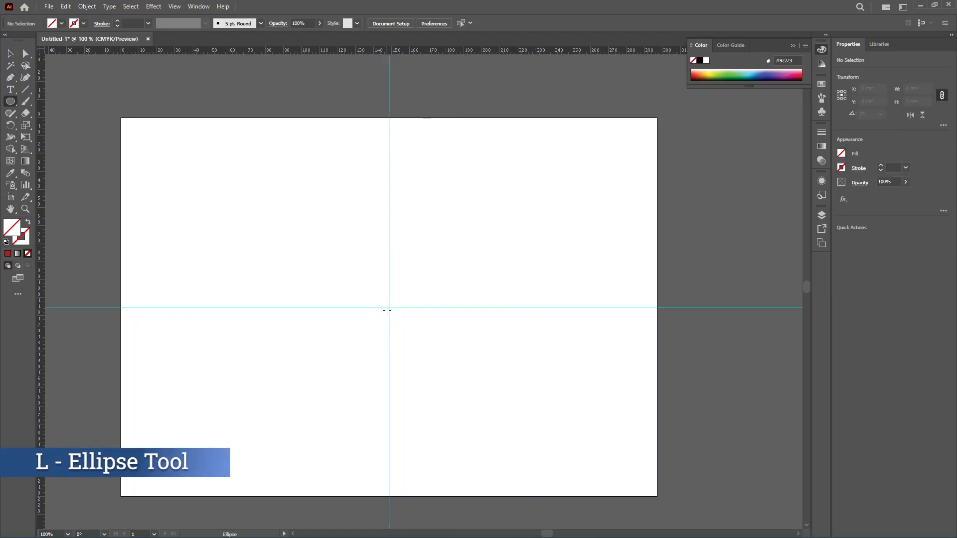
{"action": "left_click_drag", "start_coordinate": [389, 307], "coordinate": [531, 450]}
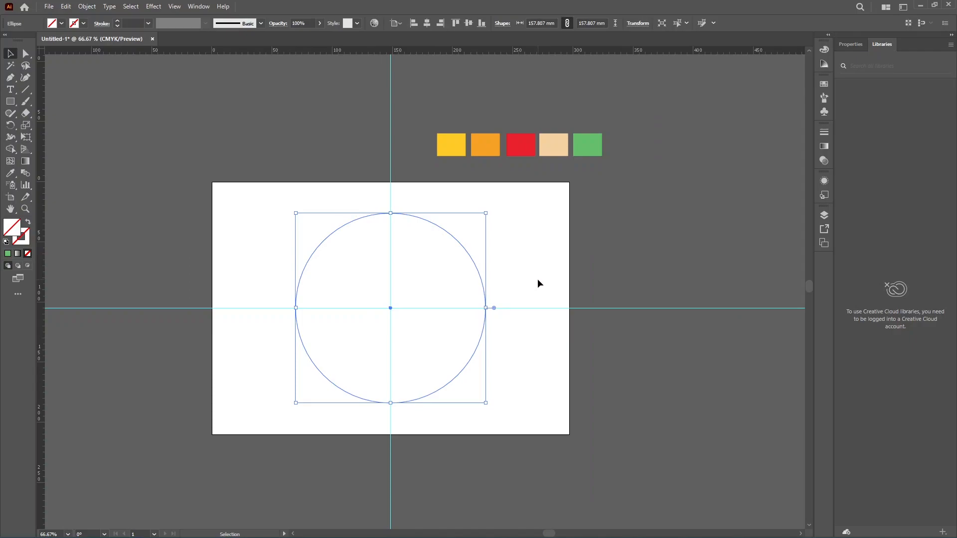
{"action": "left_click", "coordinate": [482, 149]}
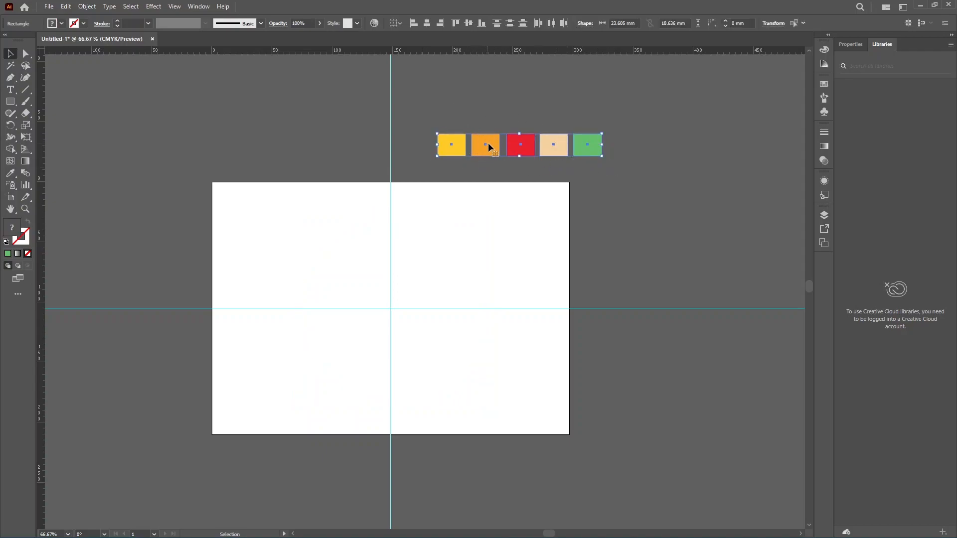
{"action": "left_click", "coordinate": [313, 198]}
{"action": "left_click_drag", "start_coordinate": [312, 195], "coordinate": [367, 278]}
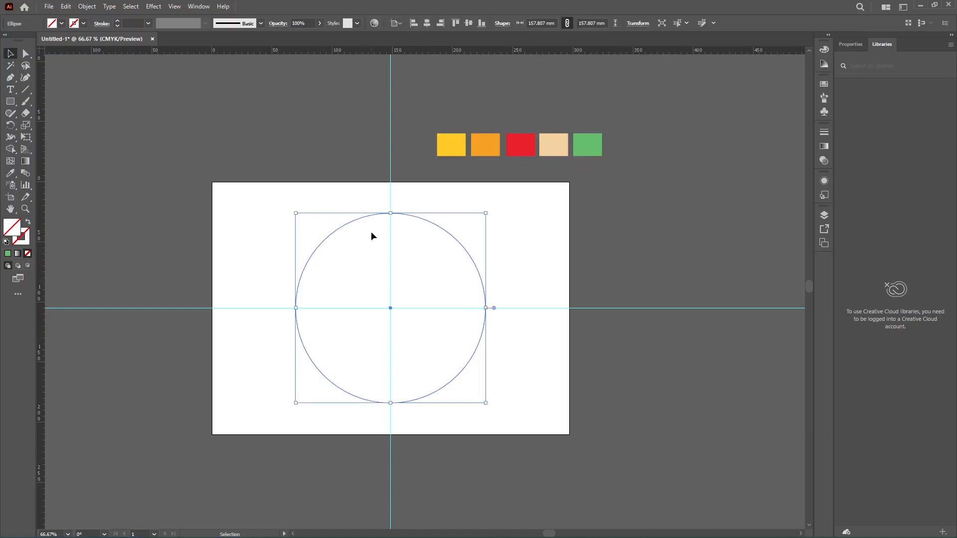
{"action": "key", "text": "i"}
{"action": "left_click", "coordinate": [486, 144]}
{"action": "key", "text": "v"}
{"action": "left_click", "coordinate": [522, 319]}
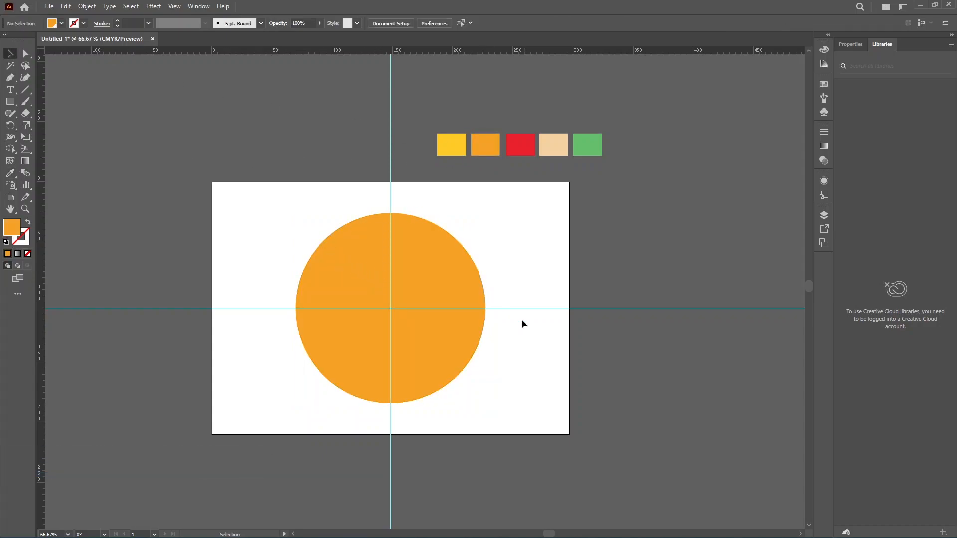
Paste a copy of the orange circle in place, shrink it from the center to about 125 mm, and fill it yellow.
{"action": "left_click", "coordinate": [343, 280]}
{"action": "key", "text": "a"}
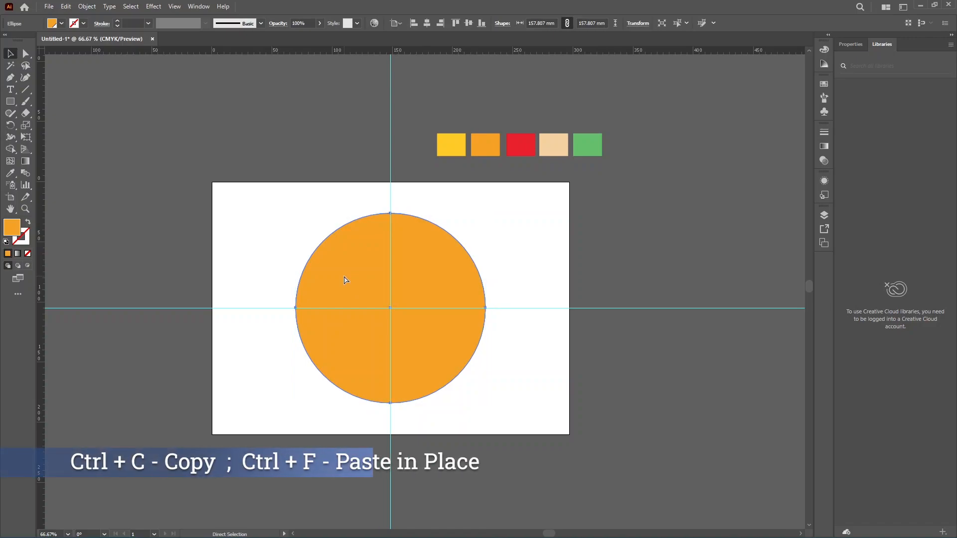
{"action": "key", "text": "v"}
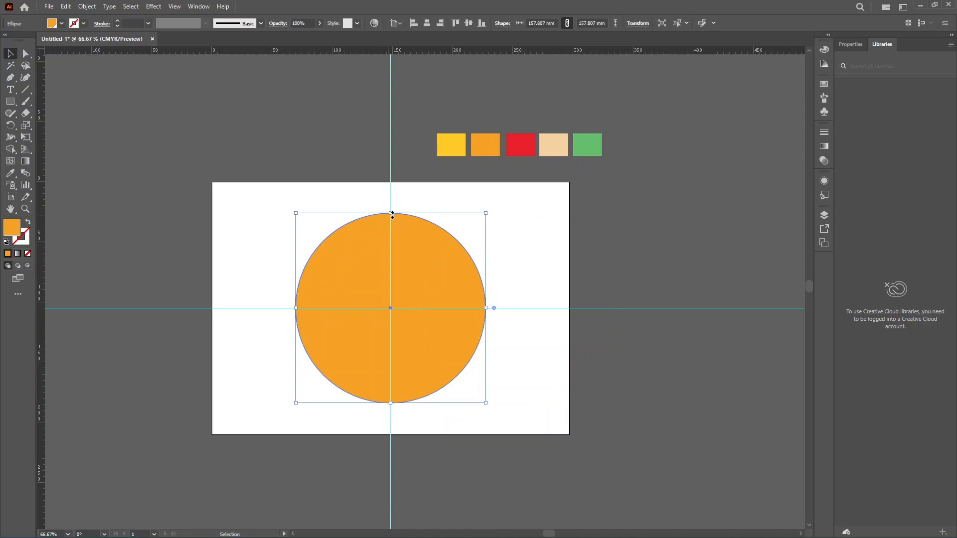
{"action": "left_click_drag", "start_coordinate": [392, 213], "coordinate": [391, 233]}
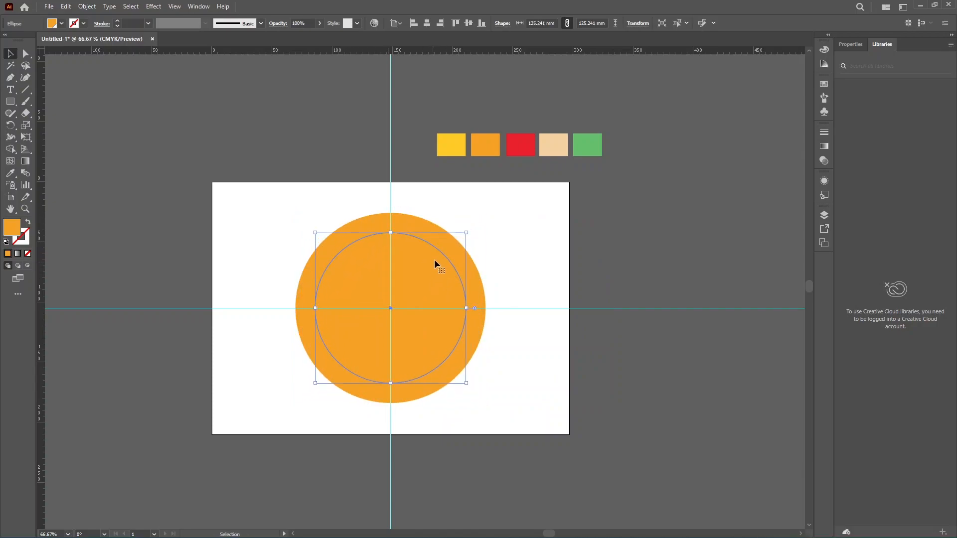
{"action": "key", "text": "i"}
{"action": "left_click", "coordinate": [451, 145]}
{"action": "key", "text": "v"}
{"action": "left_click", "coordinate": [516, 246]}
Scale both circles down together around their common center.
{"action": "left_click_drag", "start_coordinate": [515, 247], "coordinate": [442, 279]}
{"action": "left_click_drag", "start_coordinate": [485, 214], "coordinate": [468, 237]}
{"action": "left_click", "coordinate": [493, 265]}
{"action": "left_click", "coordinate": [414, 279]}
{"action": "left_click_drag", "start_coordinate": [390, 248], "coordinate": [390, 243]}
{"action": "left_click", "coordinate": [475, 262]}
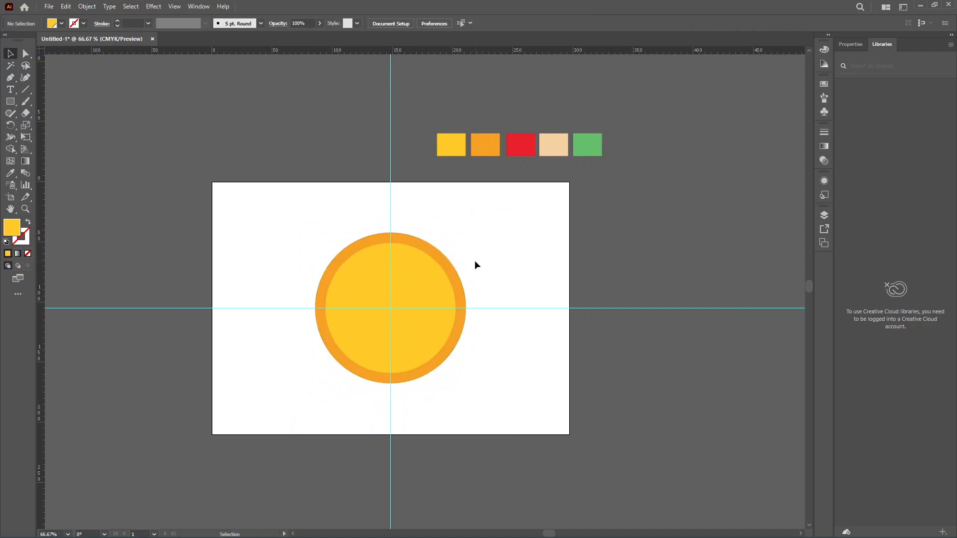
{"action": "key", "text": "ctrl+z"}
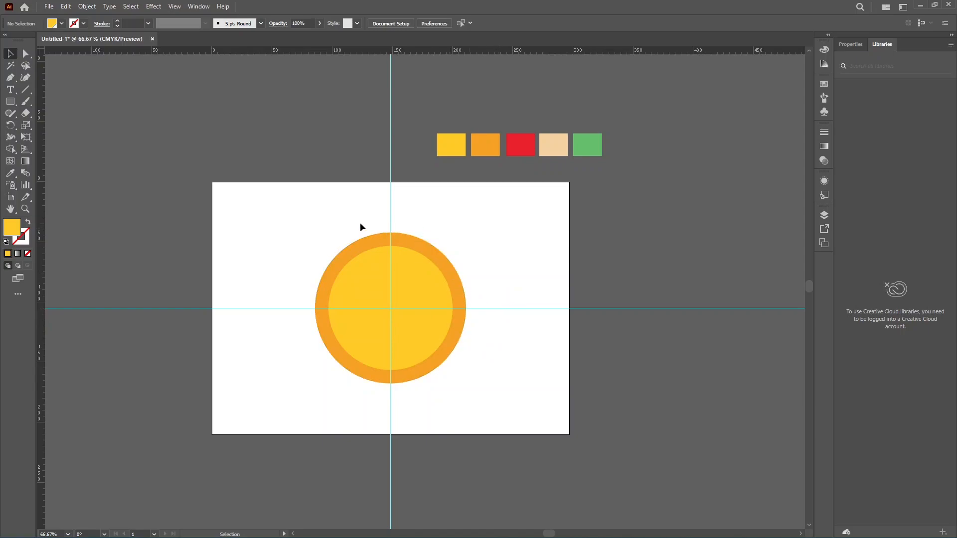
Draw a horizontal line about 65 mm long from the circles' center to just beyond the orange edge.
{"action": "left_click", "coordinate": [28, 94]}
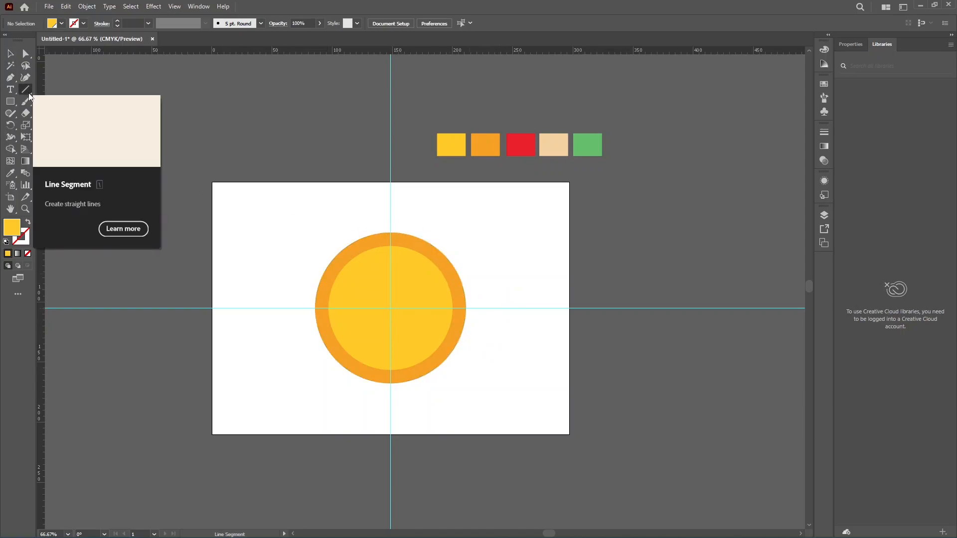
{"action": "scroll", "coordinate": [442, 325], "scroll_direction": "up", "scroll_amount": 5}
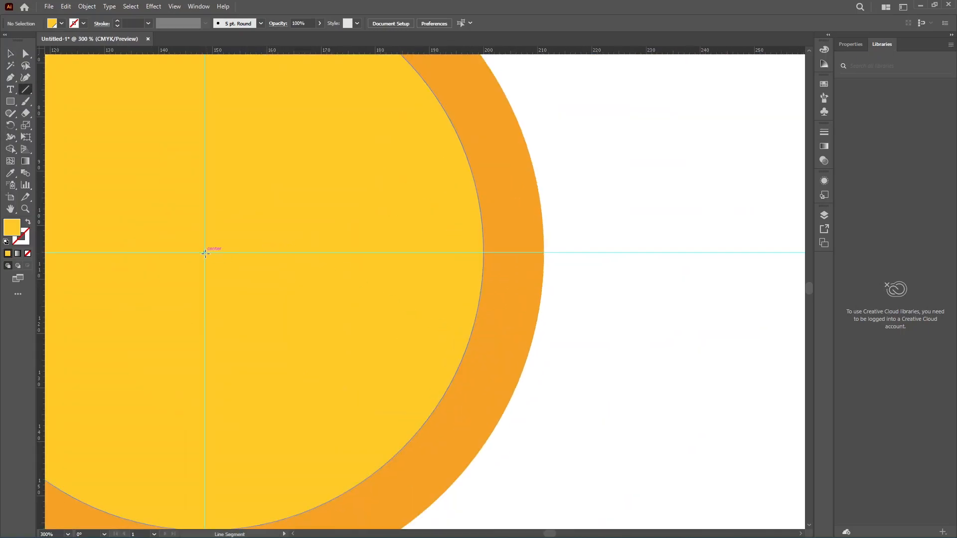
{"action": "left_click_drag", "start_coordinate": [204, 253], "coordinate": [554, 252]}
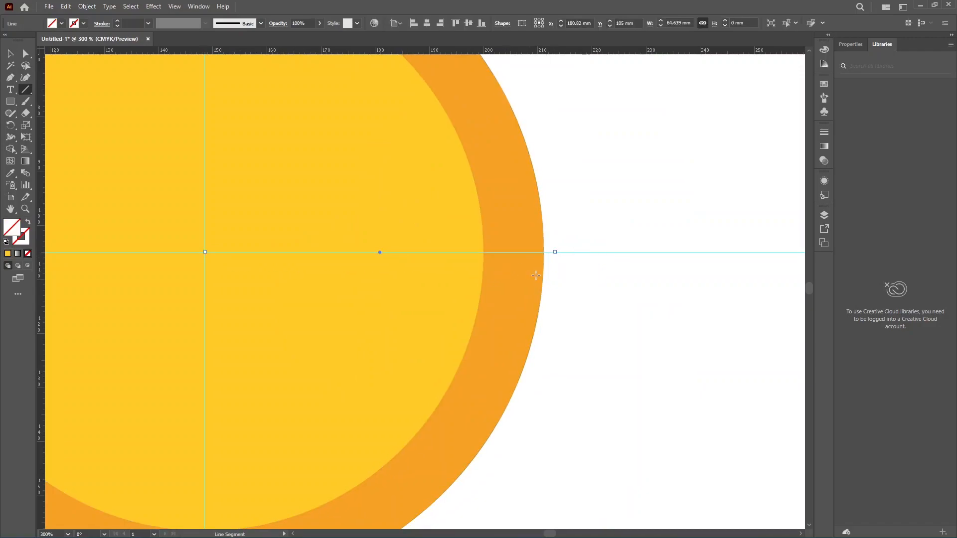
Apply a black stroke to the horizontal line.
{"action": "scroll", "coordinate": [564, 252], "scroll_direction": "down", "scroll_amount": 2}
{"action": "scroll", "coordinate": [558, 256], "scroll_direction": "down", "scroll_amount": 1}
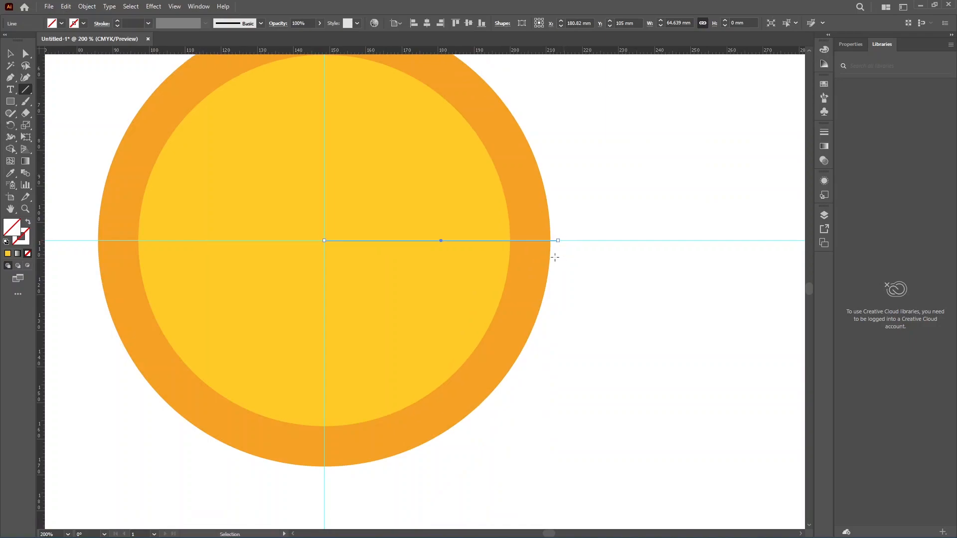
{"action": "left_click", "coordinate": [27, 242]}
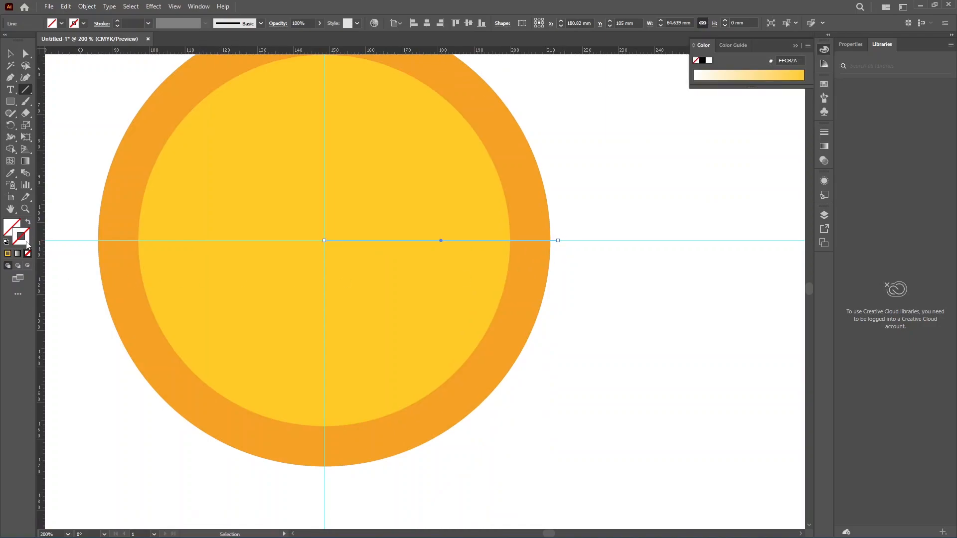
{"action": "left_click", "coordinate": [701, 62]}
{"action": "key", "text": "v"}
{"action": "left_click", "coordinate": [824, 133]}
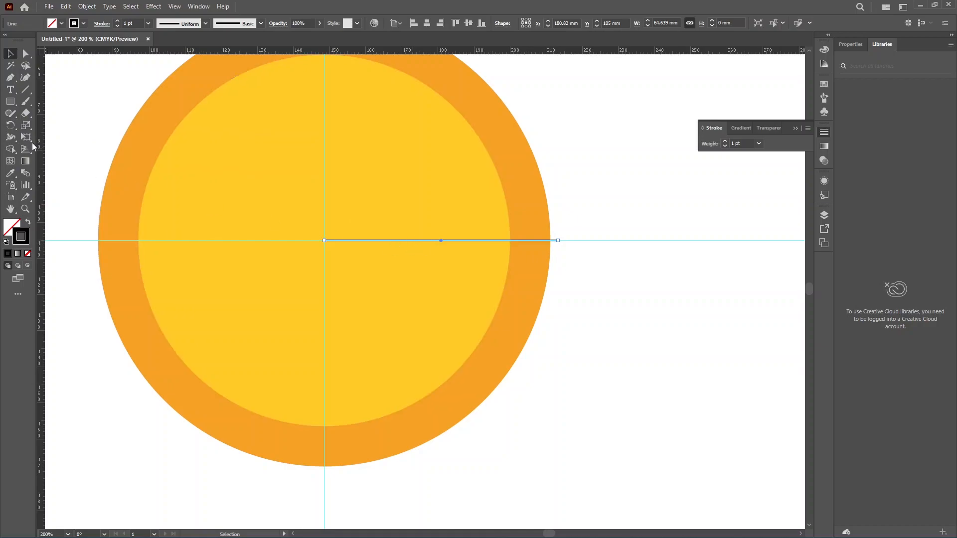
Rotate a copy of the line clockwise about the circles' center to mark out a wedge-shaped slice.
{"action": "left_click", "coordinate": [13, 128]}
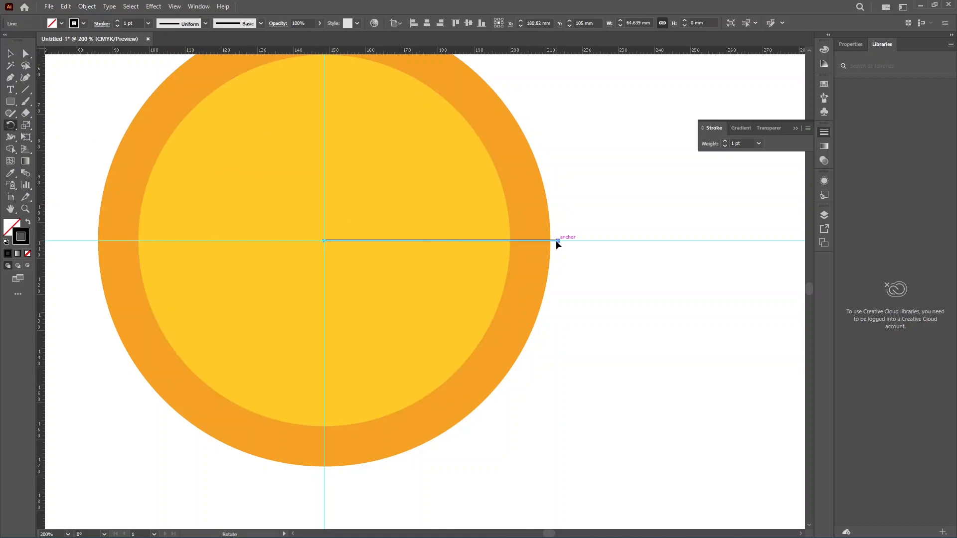
{"action": "left_click_drag", "start_coordinate": [557, 241], "coordinate": [534, 319]}
{"action": "key", "text": "ctrl+z"}
{"action": "left_click_drag", "start_coordinate": [557, 241], "coordinate": [501, 404]}
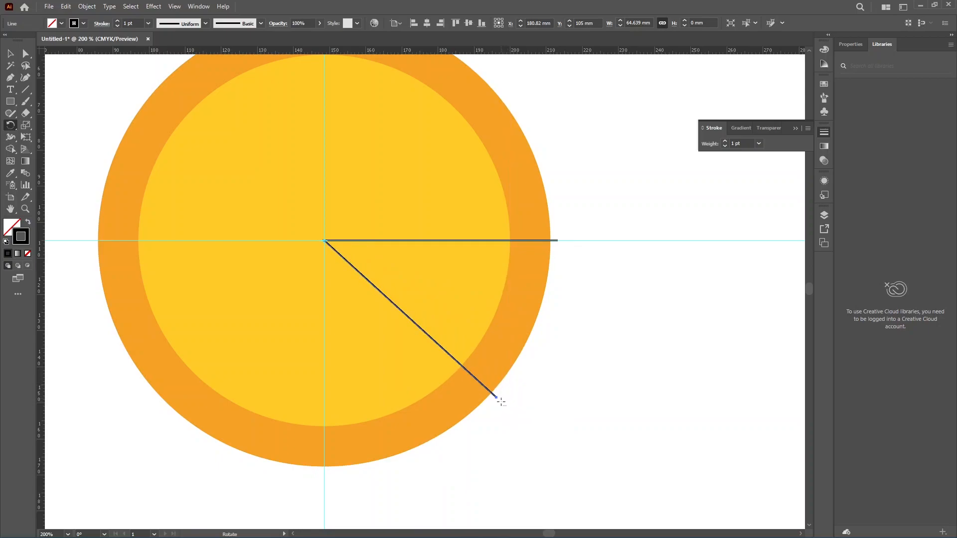
Split off the slice's outer and inner sections between the two lines with Shape Builder, using a teal fill.
{"action": "key", "text": "v"}
{"action": "key", "text": "ctrl+a"}
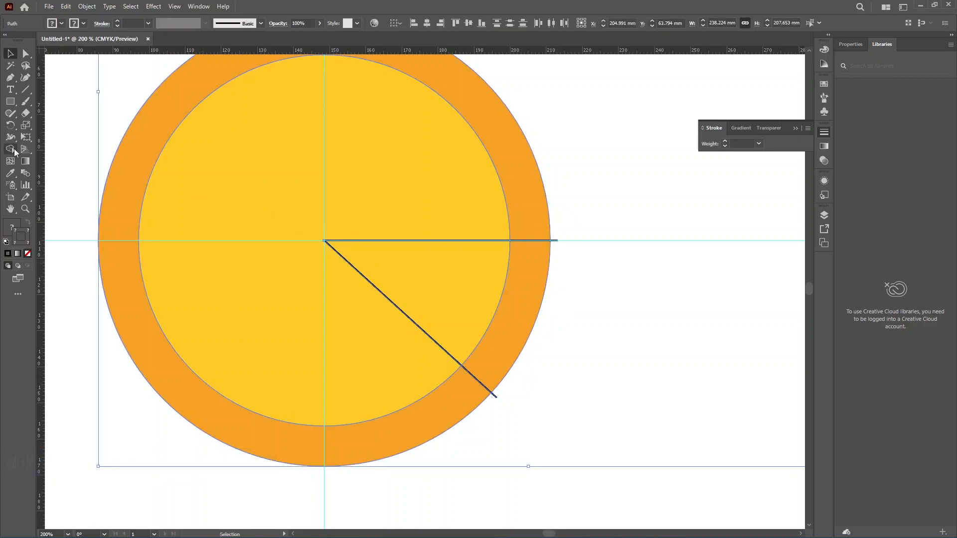
{"action": "key", "text": "shift+m"}
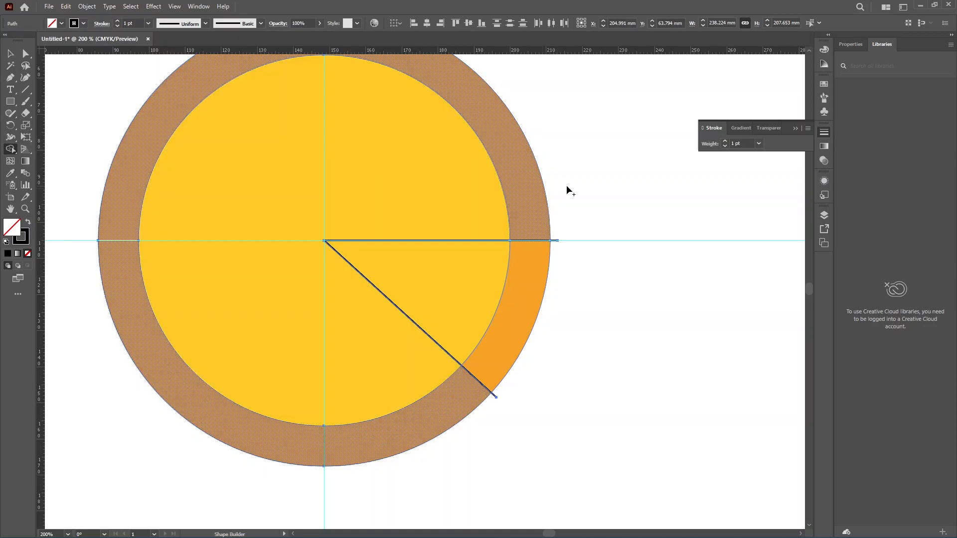
{"action": "left_click", "coordinate": [28, 224]}
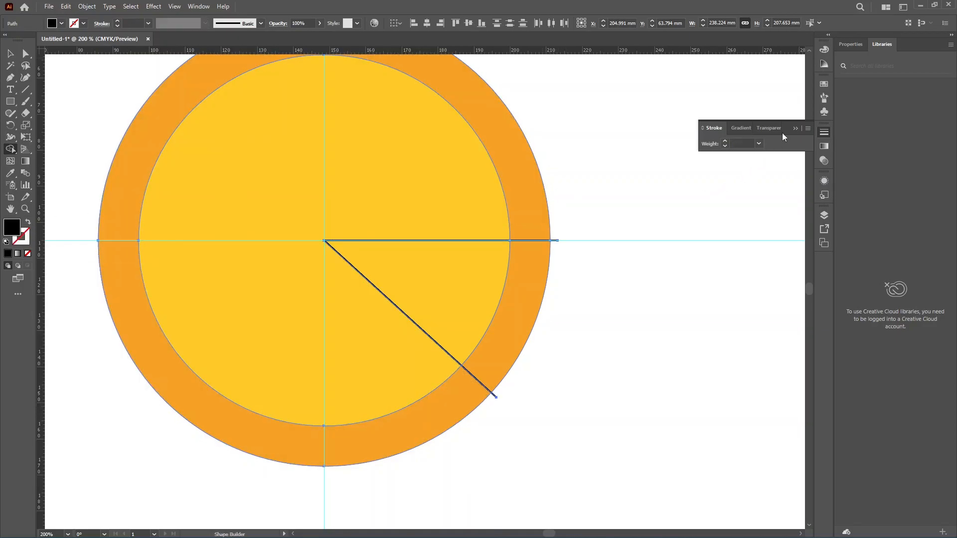
{"action": "left_click", "coordinate": [824, 84]}
{"action": "left_click", "coordinate": [748, 119]}
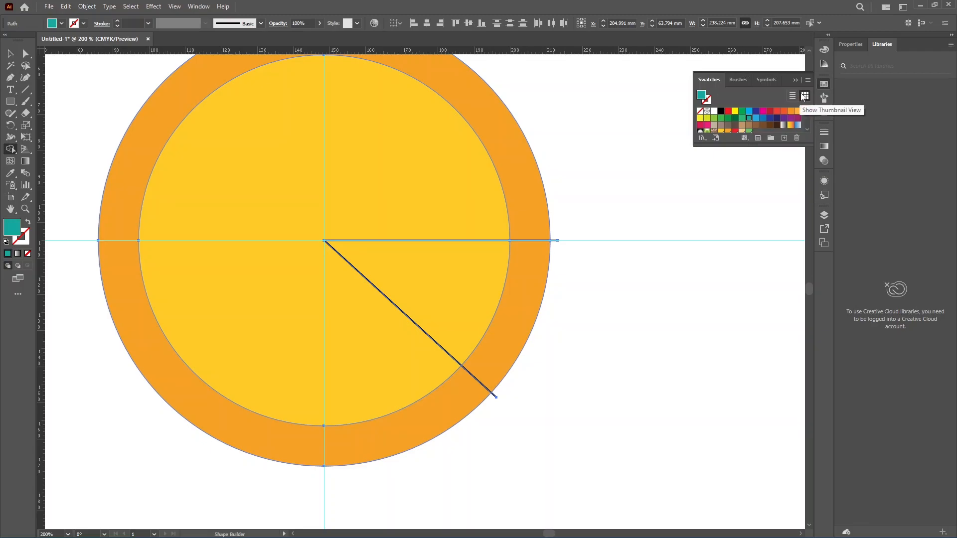
{"action": "left_click", "coordinate": [796, 81]}
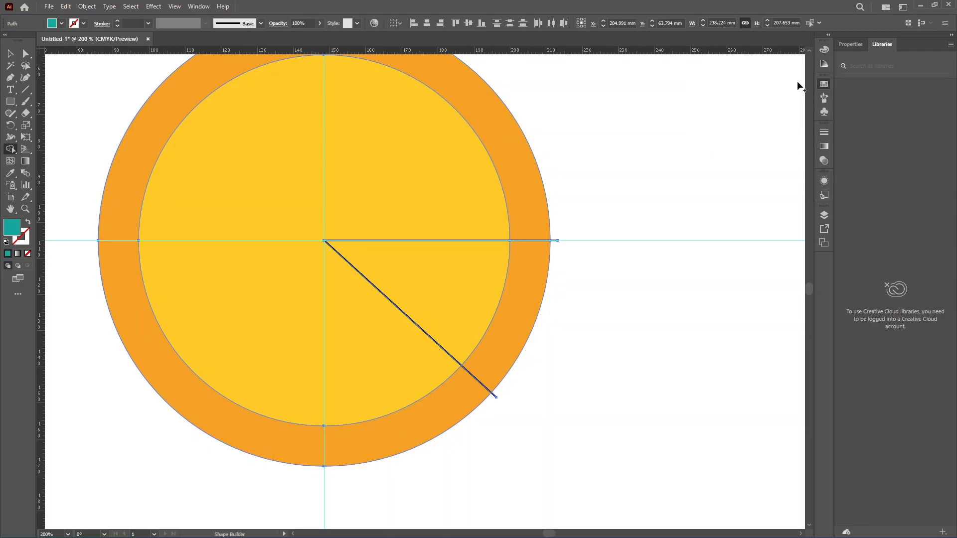
{"action": "left_click", "coordinate": [497, 322]}
{"action": "left_click", "coordinate": [450, 291]}
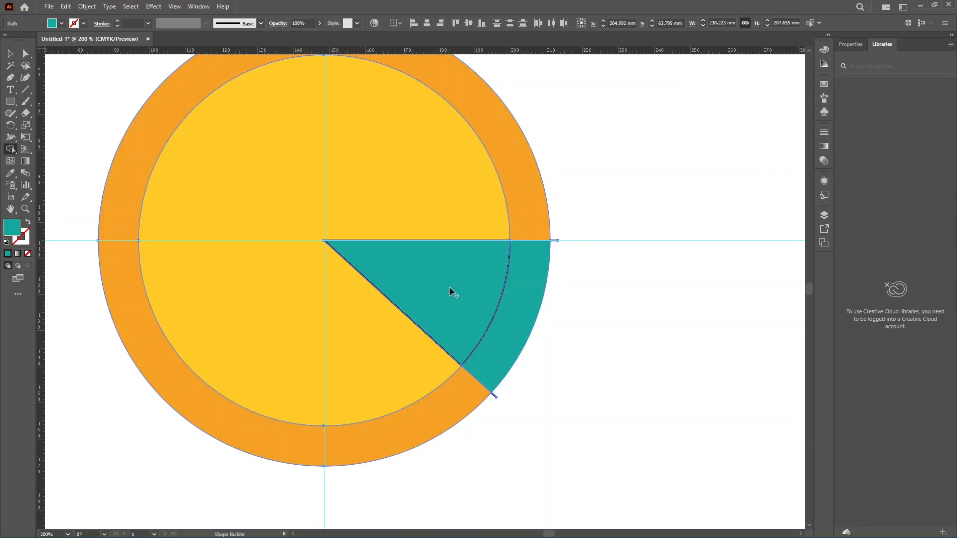
Move both teal slice sections together outward, away from the circle's center.
{"action": "key", "text": "v"}
{"action": "left_click", "coordinate": [543, 324]}
{"action": "left_click", "coordinate": [465, 298], "text": "shift"}
{"action": "left_click_drag", "start_coordinate": [457, 297], "coordinate": [511, 317]}
Delete the leftover line ends sticking out past the crust at the cut edges.
{"action": "left_click", "coordinate": [565, 240]}
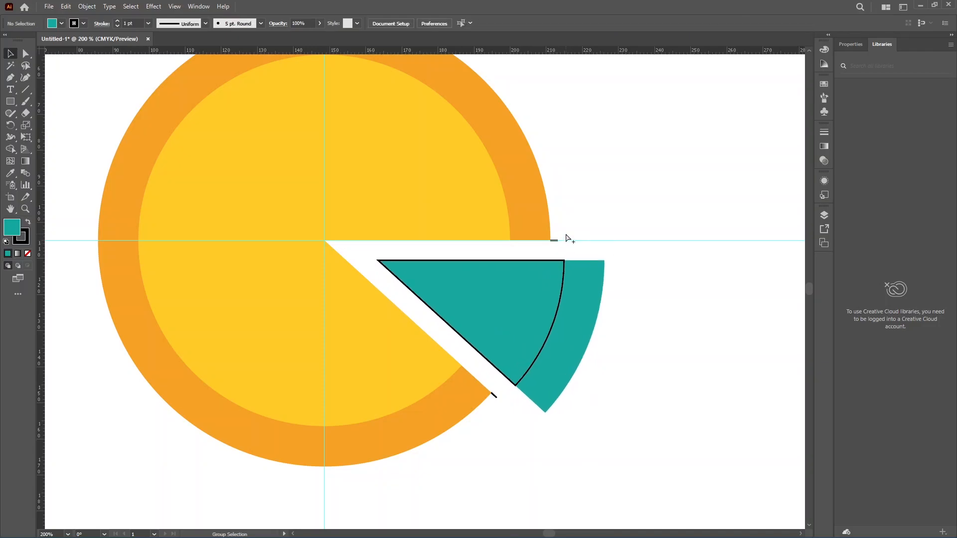
{"action": "scroll", "coordinate": [566, 232], "scroll_direction": "up", "scroll_amount": 5}
{"action": "left_click_drag", "start_coordinate": [552, 240], "coordinate": [505, 303]}
{"action": "scroll", "coordinate": [505, 303], "scroll_direction": "down", "scroll_amount": 8}
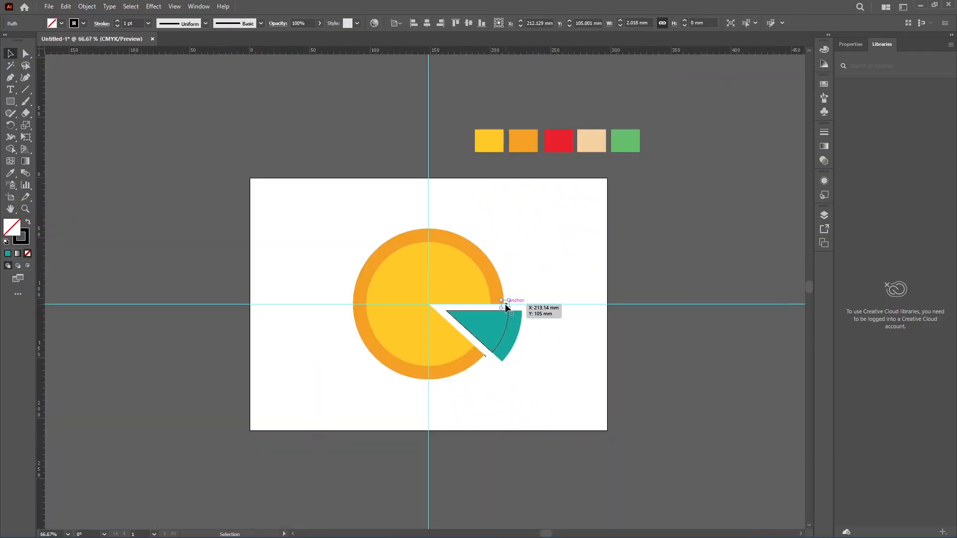
{"action": "key", "text": "Delete"}
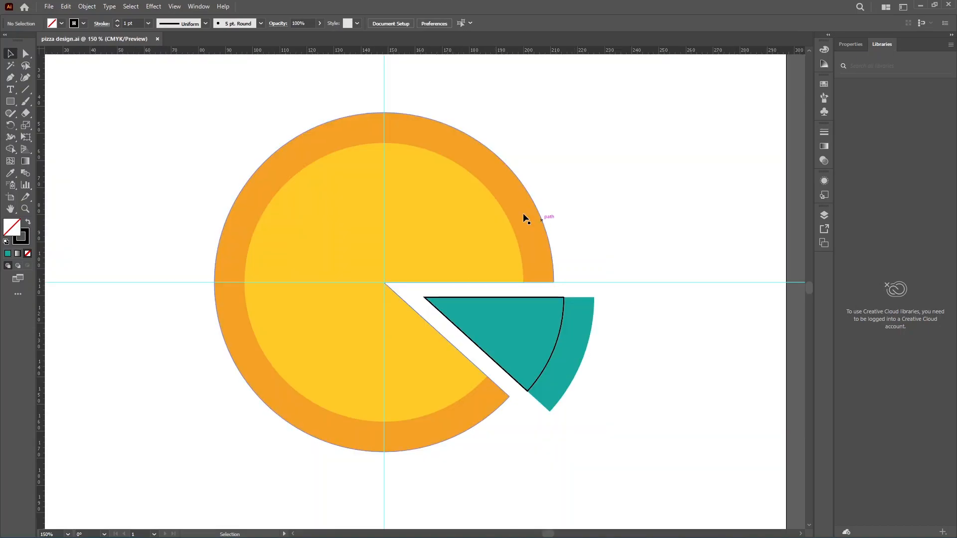
Hide the guides crossing the artboard.
{"action": "left_click", "coordinate": [174, 7]}
{"action": "mouse_move", "coordinate": [279, 435]}
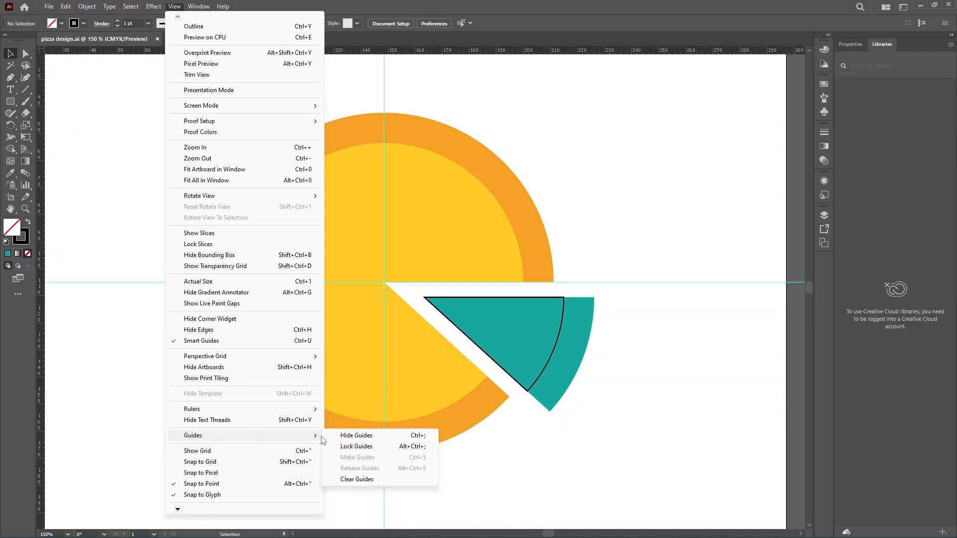
{"action": "left_click", "coordinate": [365, 436]}
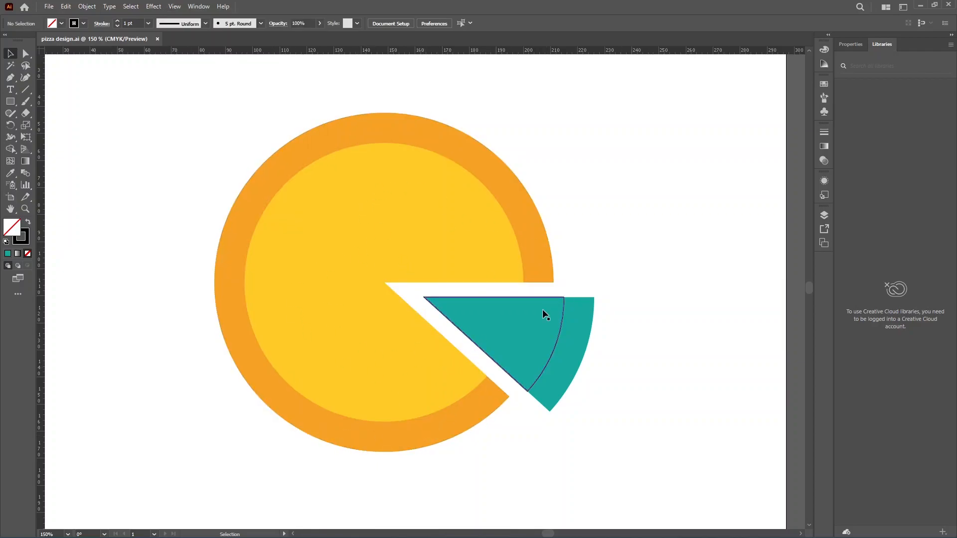
Recolor the slice's inner section with the yellow sampled from the palette square above the artboard.
{"action": "left_click", "coordinate": [502, 331]}
{"action": "key", "text": "ctrl+minus"}
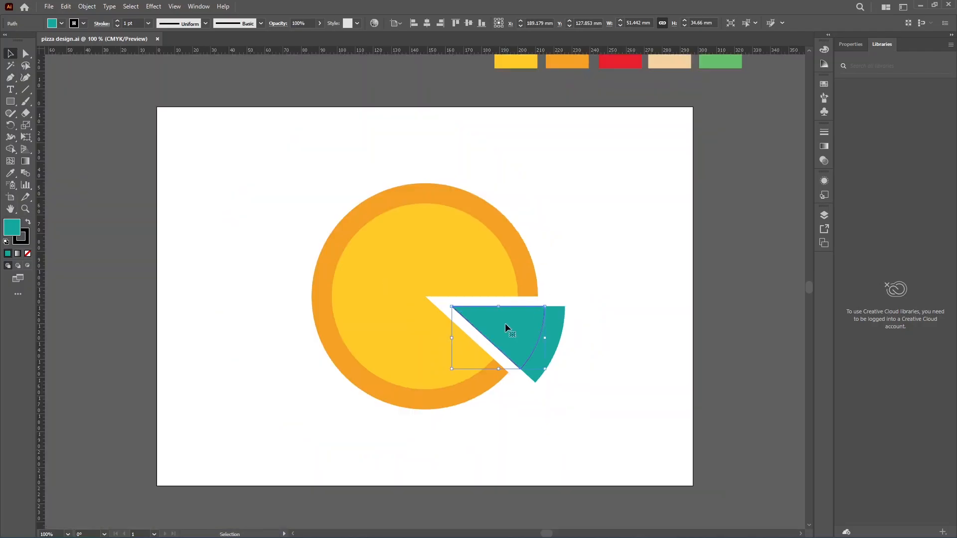
{"action": "key", "text": "i"}
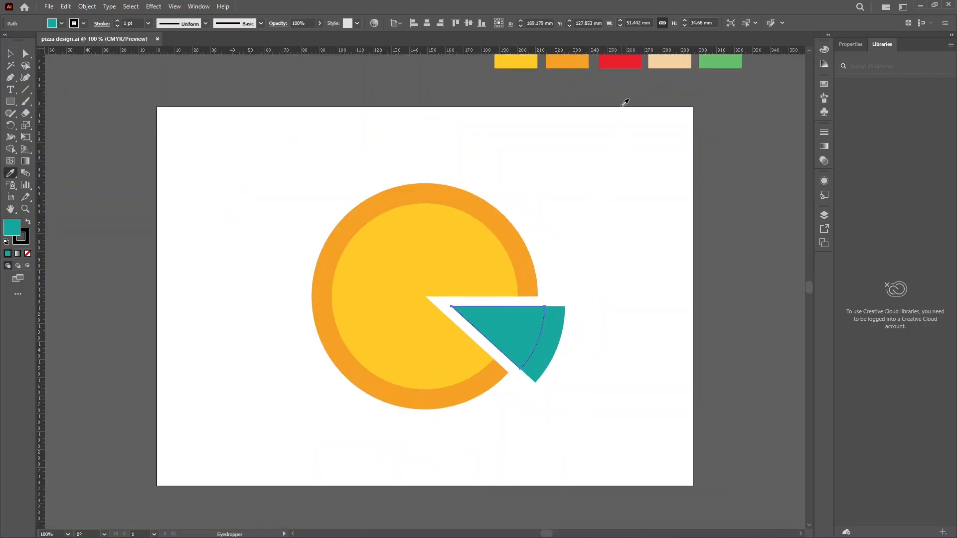
{"action": "left_click", "coordinate": [525, 61]}
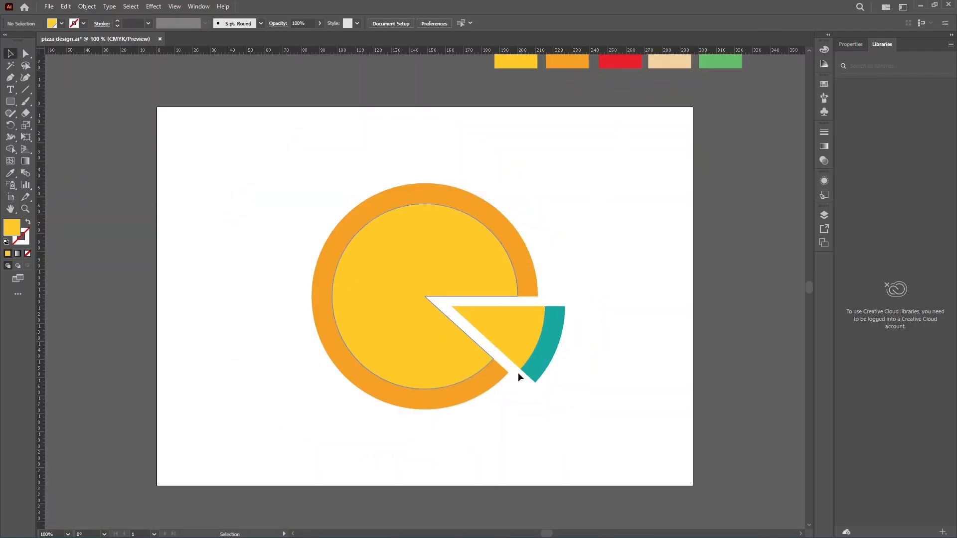
Recolor the slice's crust section with the orange sampled from the palette square.
{"action": "left_click", "coordinate": [544, 348], "text": "ctrl"}
{"action": "left_click", "coordinate": [566, 65]}
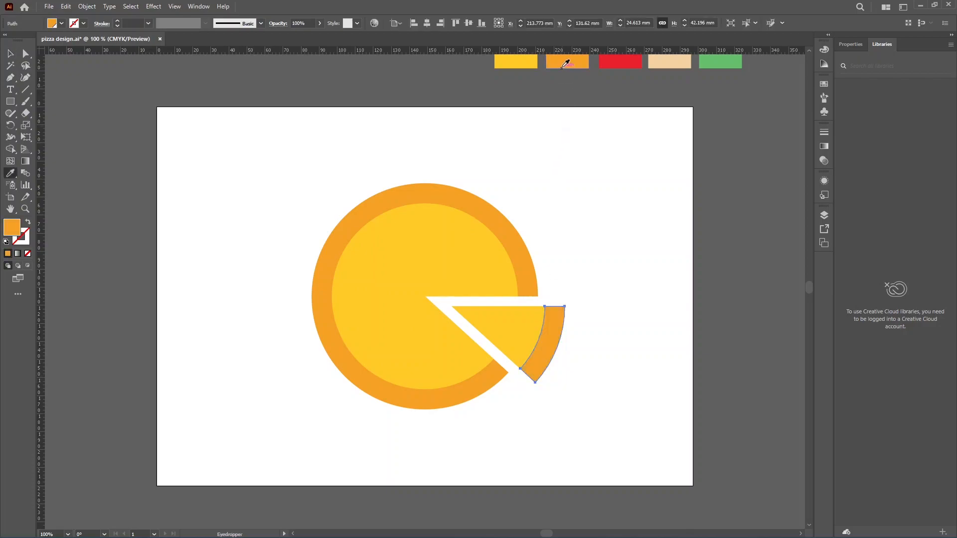
{"action": "left_click", "coordinate": [639, 256], "text": "ctrl"}
{"action": "scroll", "coordinate": [639, 256], "scroll_direction": "up", "scroll_amount": 1}
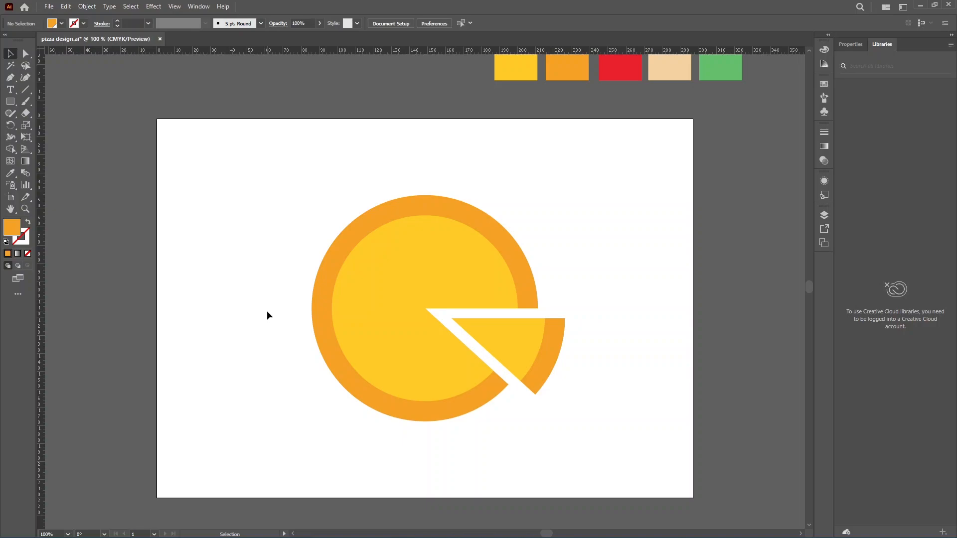
Apply a dark brown stroke (C=50 M=70 Y=80 K=70) to all pizza and slice pieces.
{"action": "left_click_drag", "start_coordinate": [283, 208], "coordinate": [603, 433]}
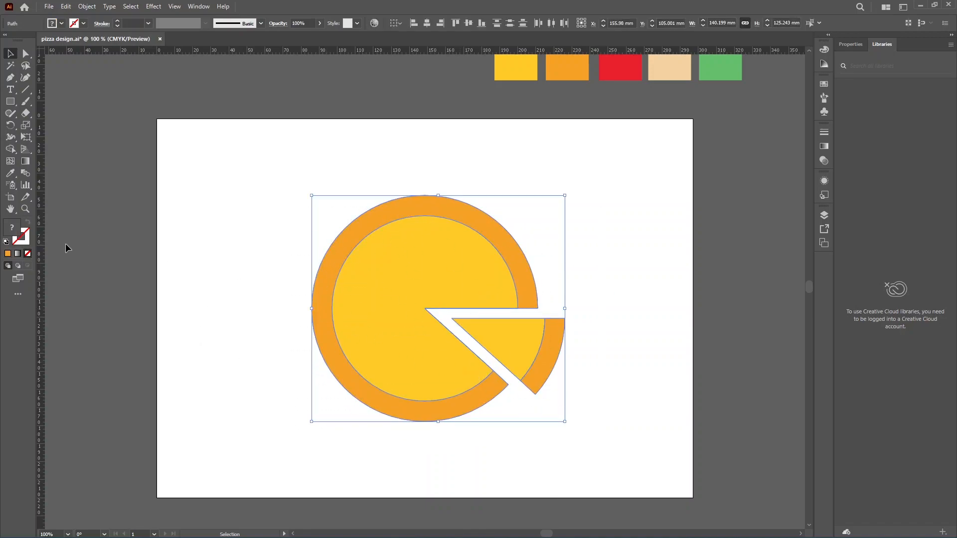
{"action": "left_click", "coordinate": [24, 243]}
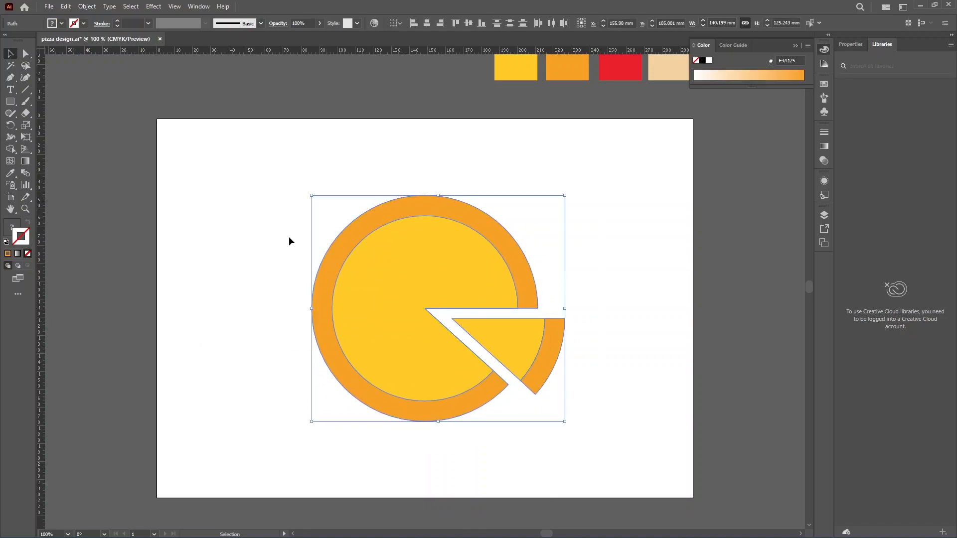
{"action": "left_click", "coordinate": [824, 85]}
{"action": "left_click", "coordinate": [777, 125]}
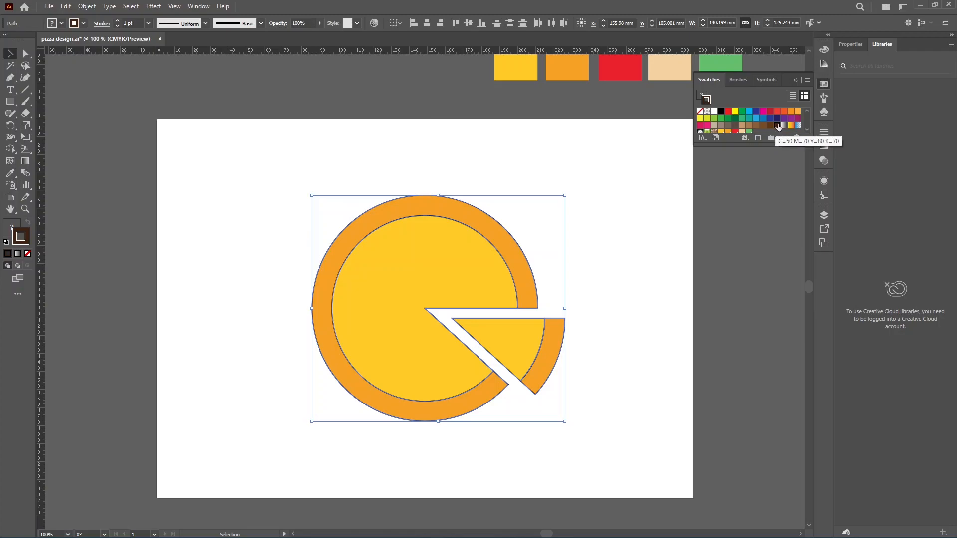
Set the stroke weight of all pizza pieces to 4 pt and align the strokes to the outside.
{"action": "left_click", "coordinate": [823, 134]}
{"action": "left_click", "coordinate": [726, 140]}
{"action": "left_click", "coordinate": [725, 140]}
{"action": "left_click", "coordinate": [726, 139]}
{"action": "left_click", "coordinate": [726, 140]}
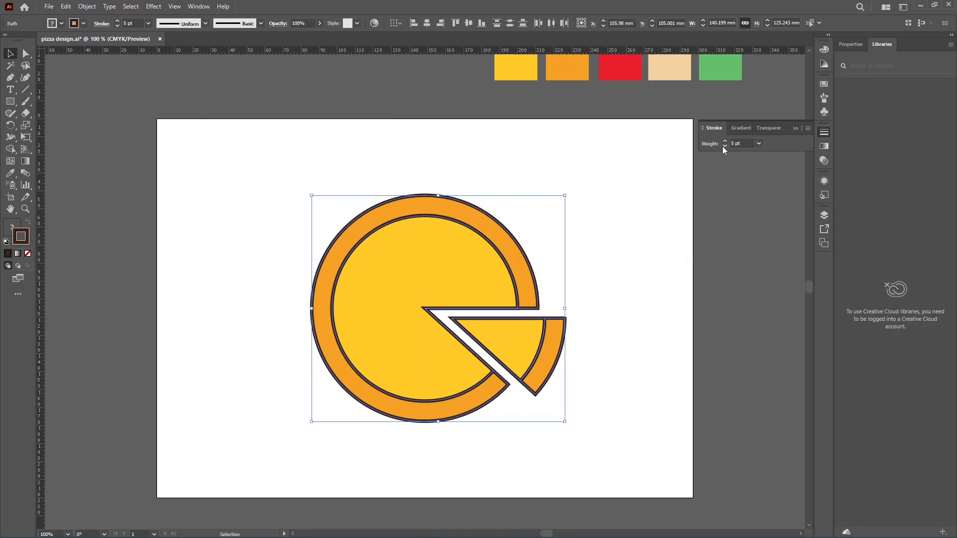
{"action": "left_click", "coordinate": [724, 146]}
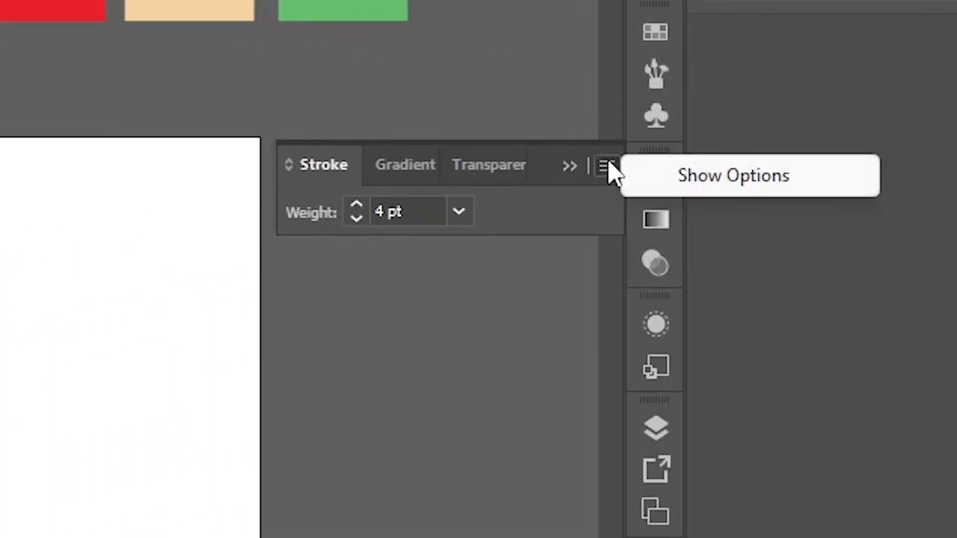
{"action": "left_click", "coordinate": [680, 174]}
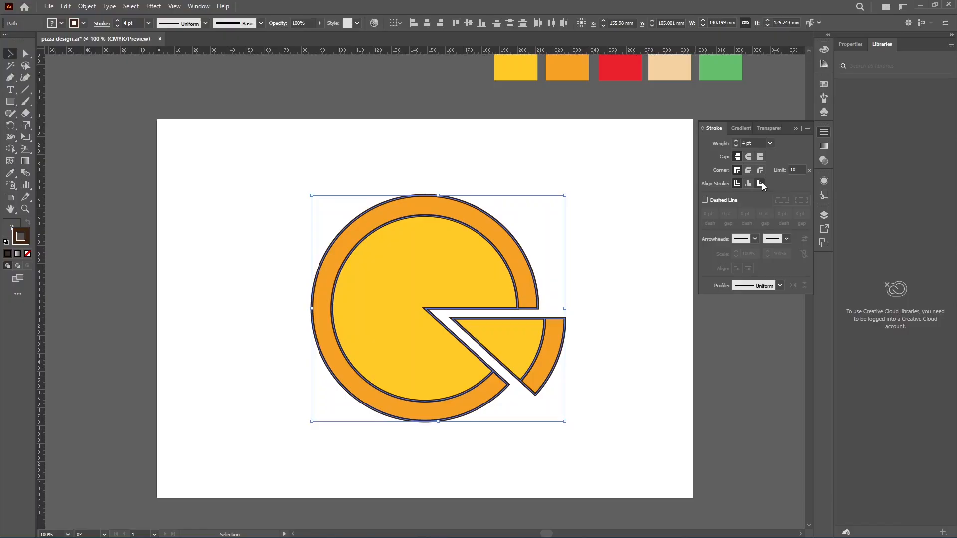
{"action": "left_click", "coordinate": [760, 183]}
Move the whole slice slightly farther away from the pizza.
{"action": "left_click", "coordinate": [531, 347]}
{"action": "left_click_drag", "start_coordinate": [530, 348], "coordinate": [531, 349]}
{"action": "left_click", "coordinate": [659, 384]}
{"action": "scroll", "coordinate": [620, 329], "scroll_direction": "up", "scroll_amount": 1}
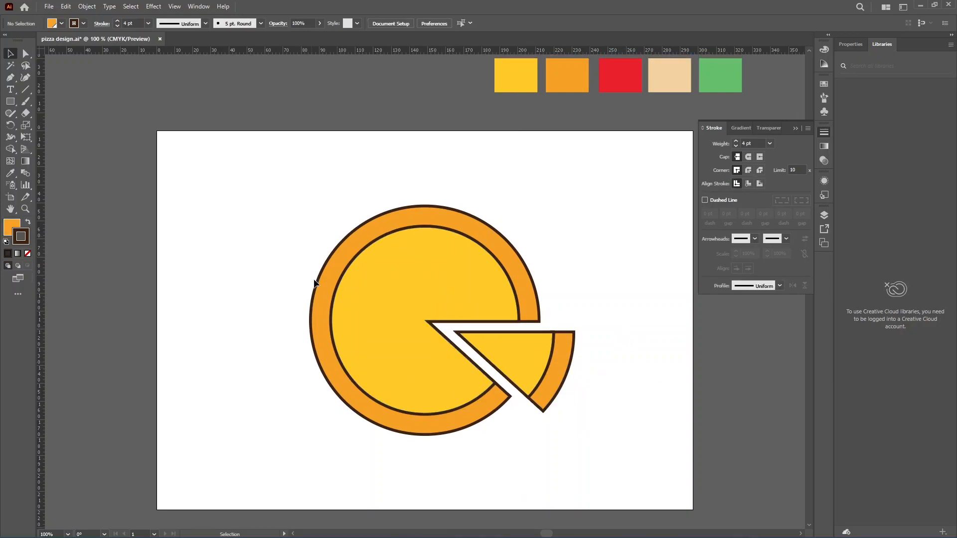
Draw a circle about 25 mm in diameter beside the pizza's left edge and set its stroke weight to 3 pt.
{"action": "key", "text": "l"}
{"action": "left_click_drag", "start_coordinate": [215, 268], "coordinate": [262, 312]}
{"action": "key", "text": "v"}
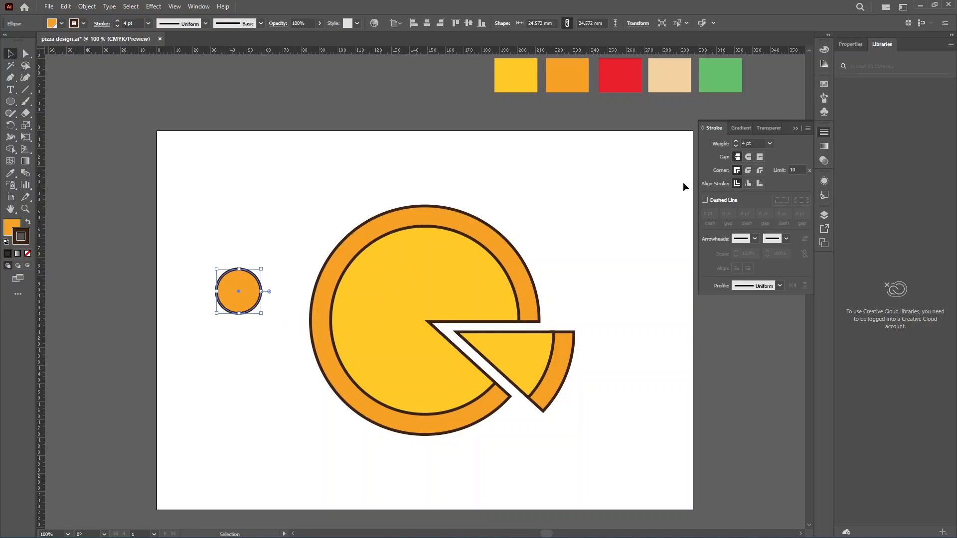
{"action": "left_click", "coordinate": [736, 146]}
Fill the small circle with red and align its stroke to the outside.
{"action": "left_click", "coordinate": [282, 232]}
{"action": "left_click", "coordinate": [243, 300]}
{"action": "left_click", "coordinate": [12, 227]}
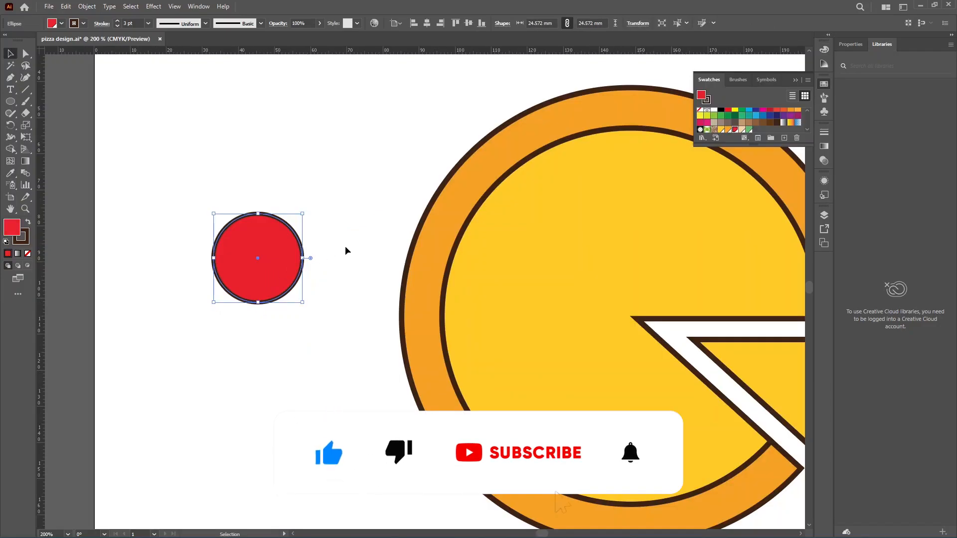
{"action": "left_click", "coordinate": [824, 132]}
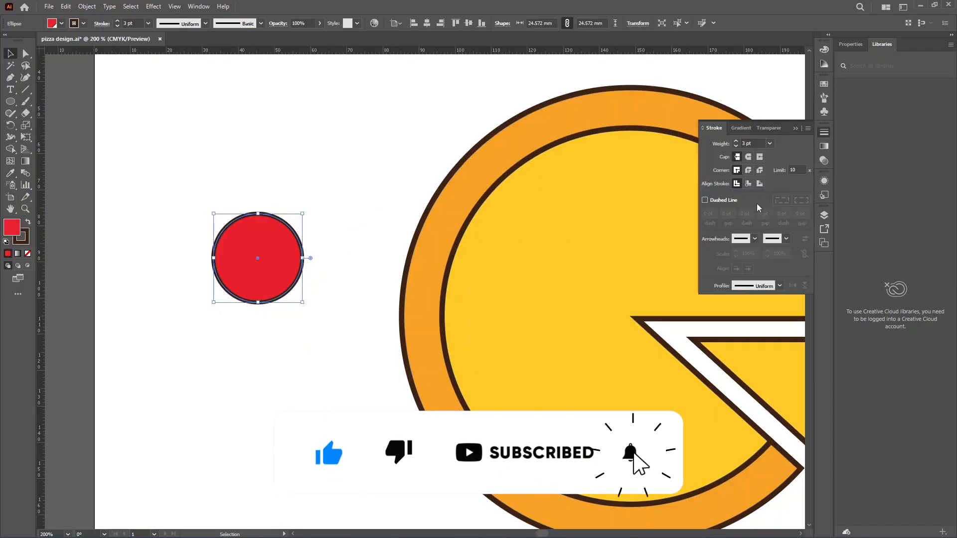
{"action": "left_click", "coordinate": [759, 184]}
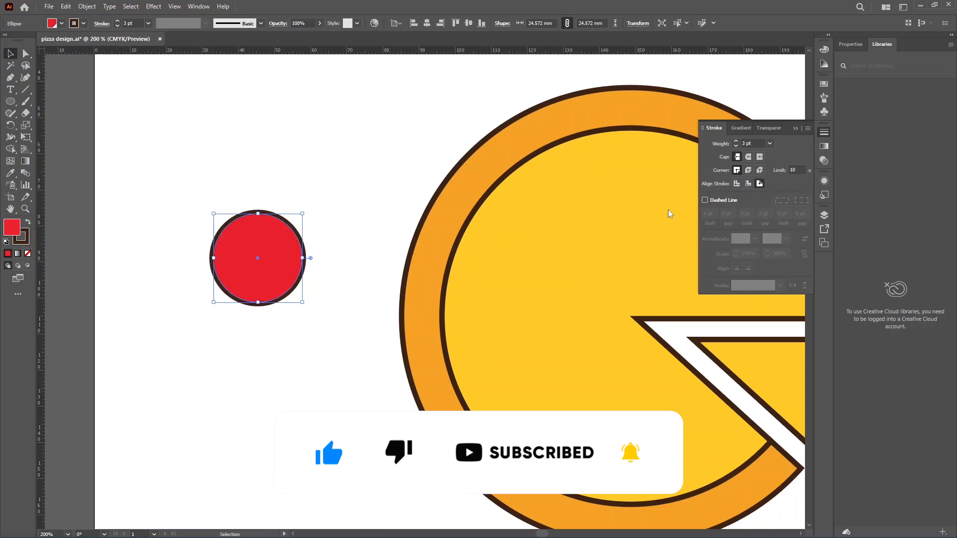
{"action": "left_click", "coordinate": [351, 257]}
{"action": "left_click", "coordinate": [265, 264]}
Shrink the red circle to about 17 mm, place it on the pizza's left part, and add resized copies on the upper part.
{"action": "scroll", "coordinate": [185, 303], "scroll_direction": "down", "scroll_amount": 1}
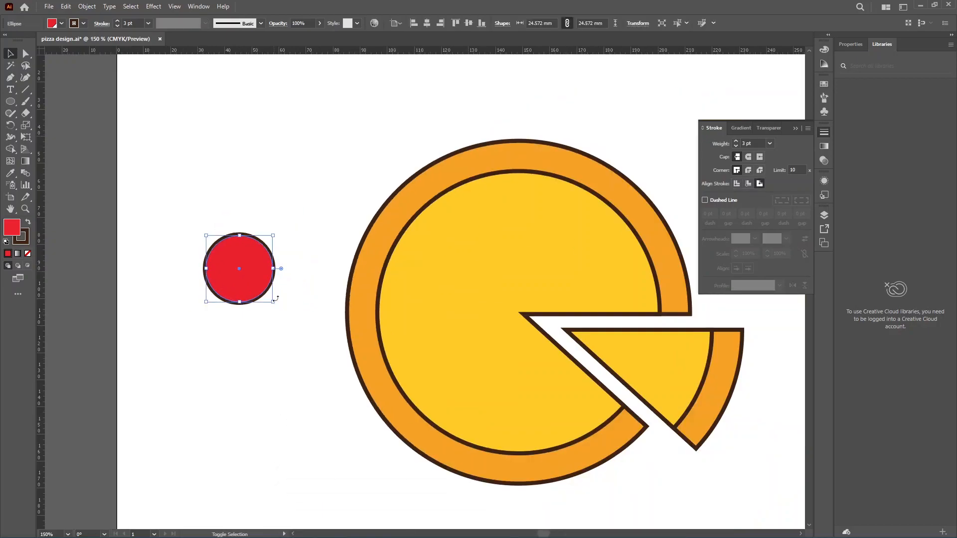
{"action": "left_click_drag", "start_coordinate": [274, 301], "coordinate": [449, 318]}
{"action": "left_click_drag", "start_coordinate": [429, 305], "coordinate": [490, 254]}
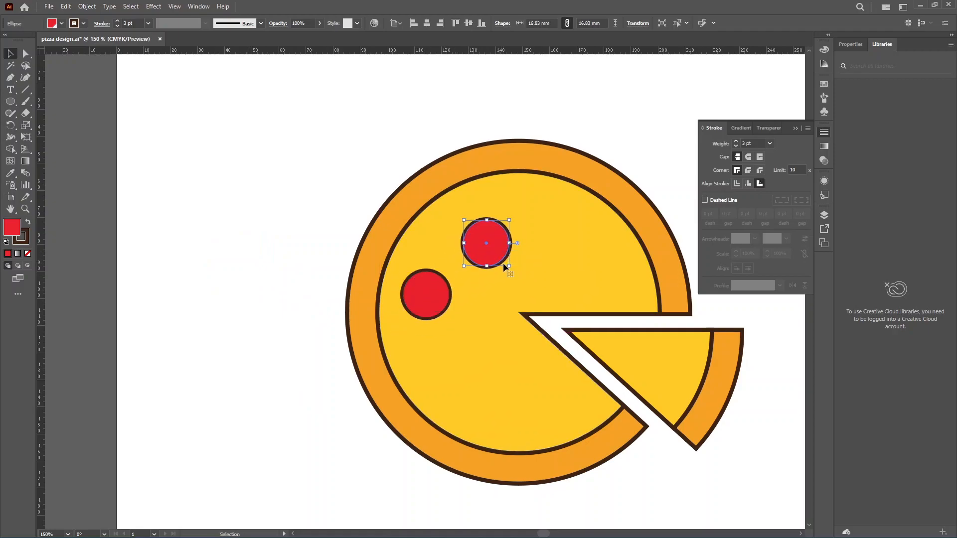
{"action": "left_click_drag", "start_coordinate": [597, 290], "coordinate": [498, 393]}
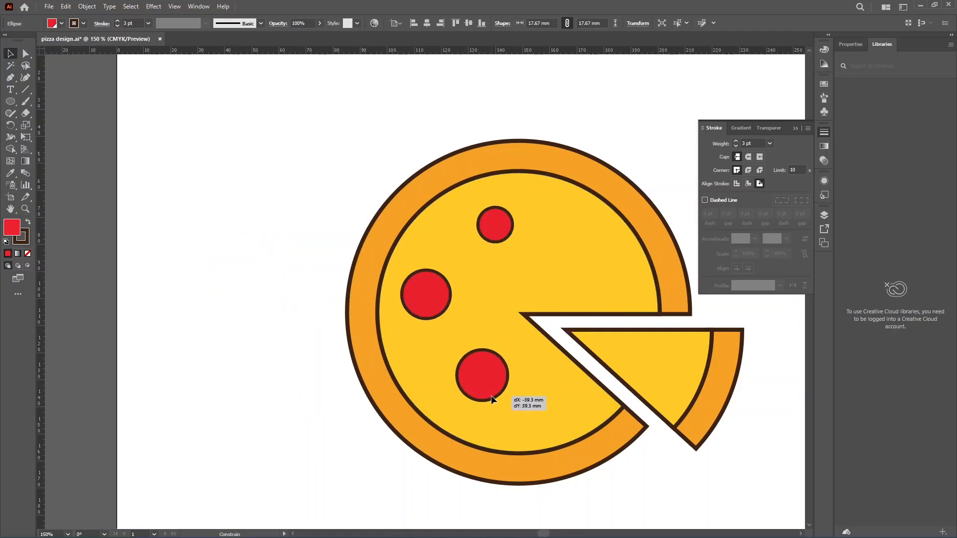
{"action": "key", "text": "ctrl+z"}
Place two smaller red circle copies on the lower left part of the pizza's cheese area.
{"action": "left_click_drag", "start_coordinate": [590, 274], "coordinate": [499, 363]}
{"action": "left_click_drag", "start_coordinate": [501, 362], "coordinate": [463, 412]}
{"action": "mouse_move", "coordinate": [504, 363]}
{"action": "left_mouse_down"}
{"action": "mouse_move", "coordinate": [508, 381]}
{"action": "mouse_move", "coordinate": [496, 356]}
{"action": "left_mouse_up"}
{"action": "left_click_drag", "start_coordinate": [438, 404], "coordinate": [471, 425]}
Add another red circle copy, about 12 mm in diameter, overlapping the pizza's diagonal cut edge.
{"action": "left_click_drag", "start_coordinate": [471, 426], "coordinate": [566, 401]}
{"action": "scroll", "coordinate": [591, 394], "scroll_direction": "up", "scroll_amount": 5}
{"action": "left_click_drag", "start_coordinate": [585, 382], "coordinate": [614, 367]}
{"action": "scroll", "coordinate": [599, 371], "scroll_direction": "down", "scroll_amount": 1}
{"action": "left_click_drag", "start_coordinate": [593, 257], "coordinate": [593, 275]}
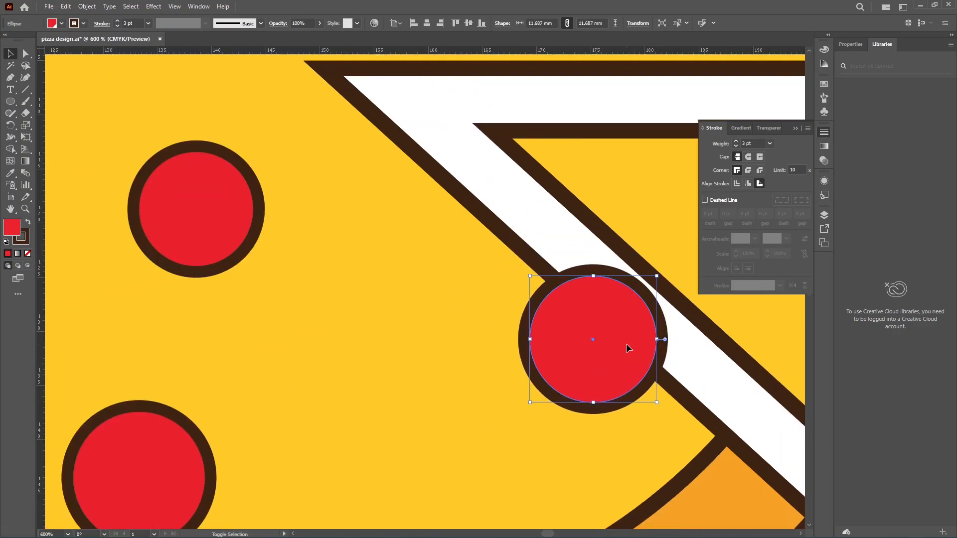
Trim off the part of the red circle extending past the pizza's cut edge with Shape Builder.
{"action": "left_click", "coordinate": [610, 433], "text": "shift"}
{"action": "left_click", "coordinate": [16, 150]}
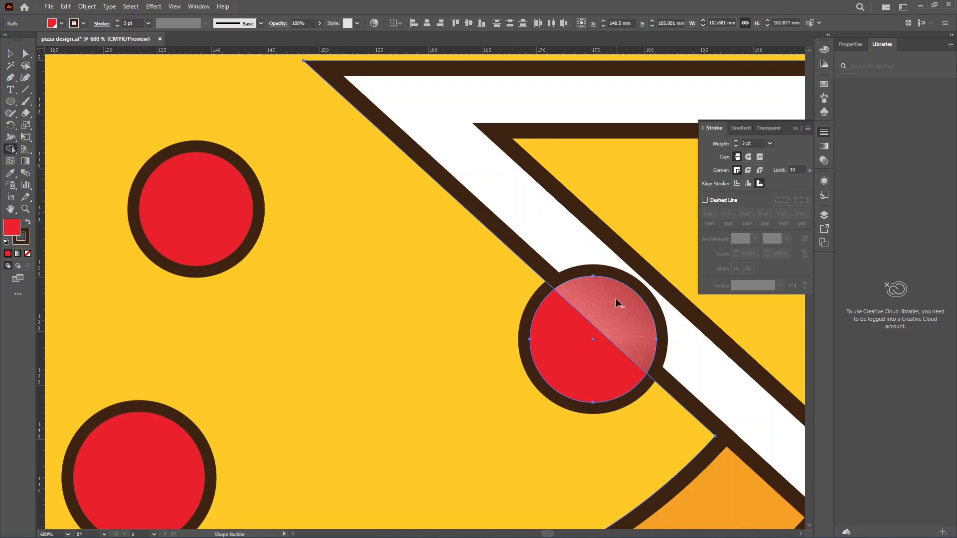
{"action": "left_click", "coordinate": [616, 299], "text": "alt"}
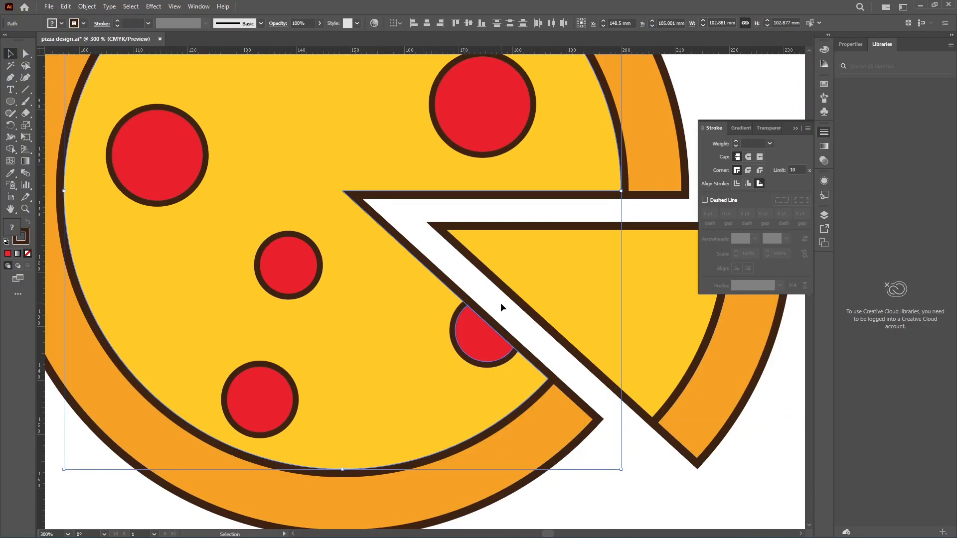
{"action": "left_click", "coordinate": [501, 303]}
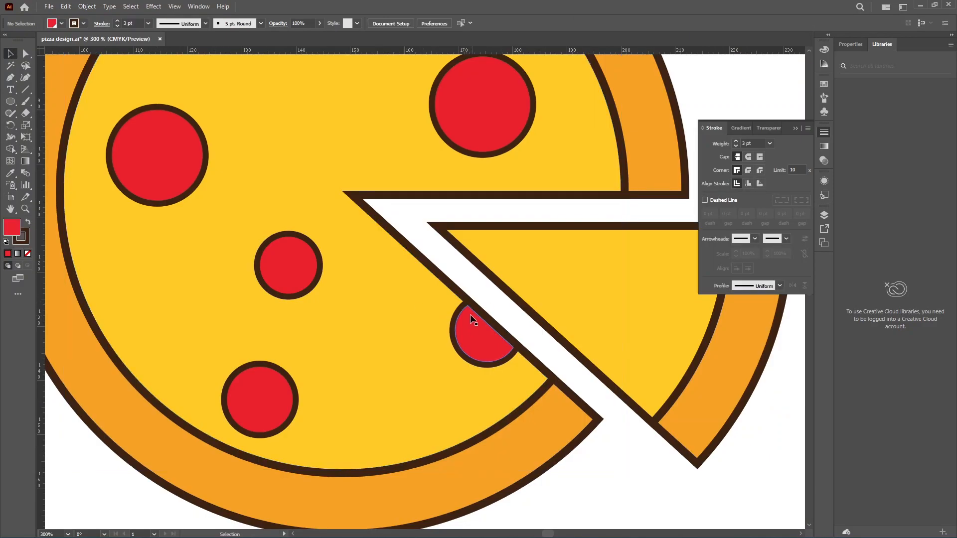
Copy the small red circle from the pizza's top onto the slice so that it overlaps the slice's diagonal edge.
{"action": "key", "text": "ctrl+minus"}
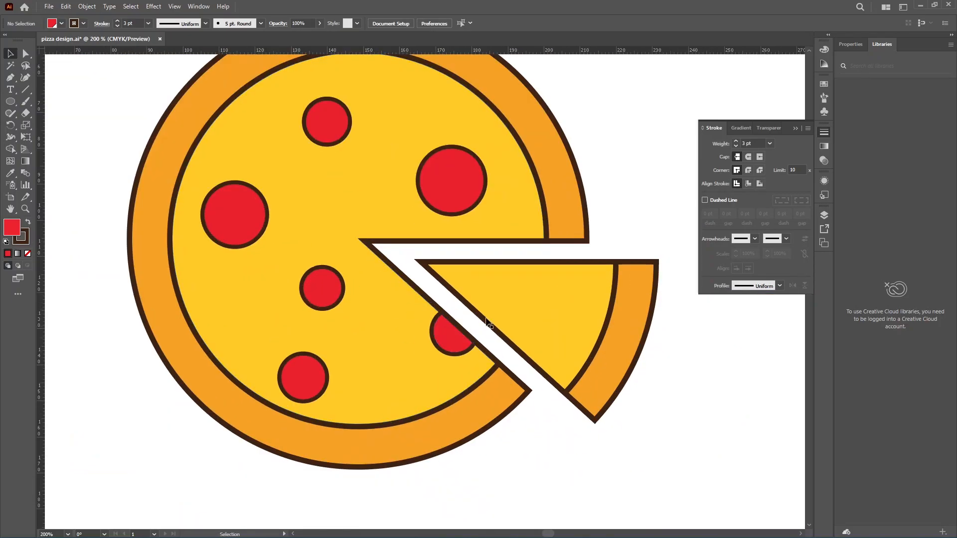
{"action": "left_click", "coordinate": [456, 188]}
{"action": "left_click", "coordinate": [337, 131]}
{"action": "left_click_drag", "start_coordinate": [338, 131], "coordinate": [515, 338]}
{"action": "key", "text": "ctrl+plus"}
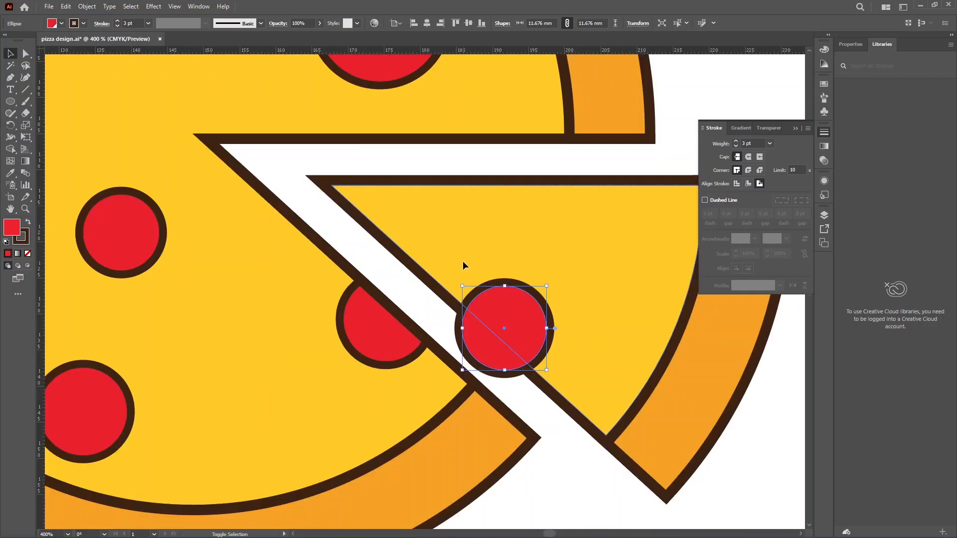
Remove the part of the slice's red circle lying outside its diagonal edge with Shape Builder.
{"action": "left_click", "coordinate": [462, 262]}
{"action": "left_click", "coordinate": [10, 149]}
{"action": "left_click", "coordinate": [480, 352], "text": "alt"}
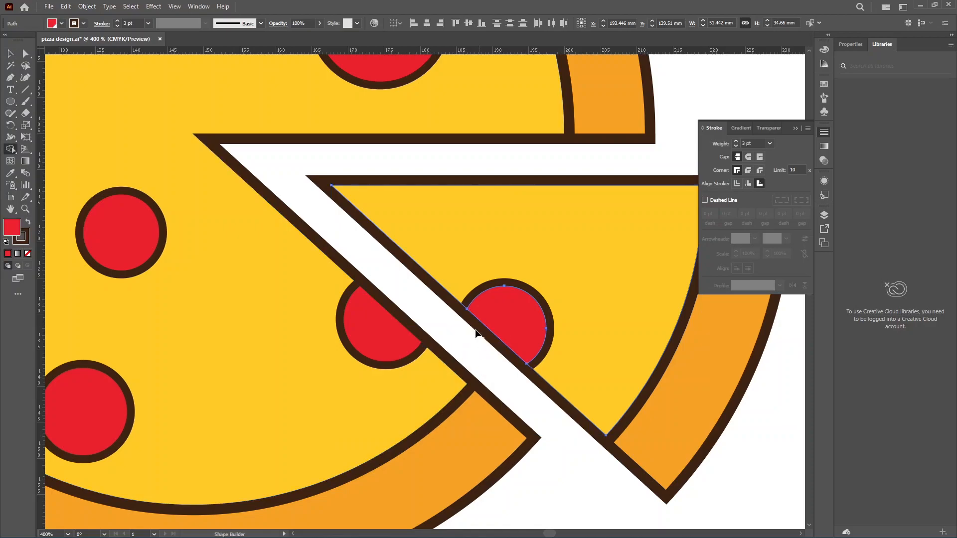
{"action": "left_click", "coordinate": [10, 53]}
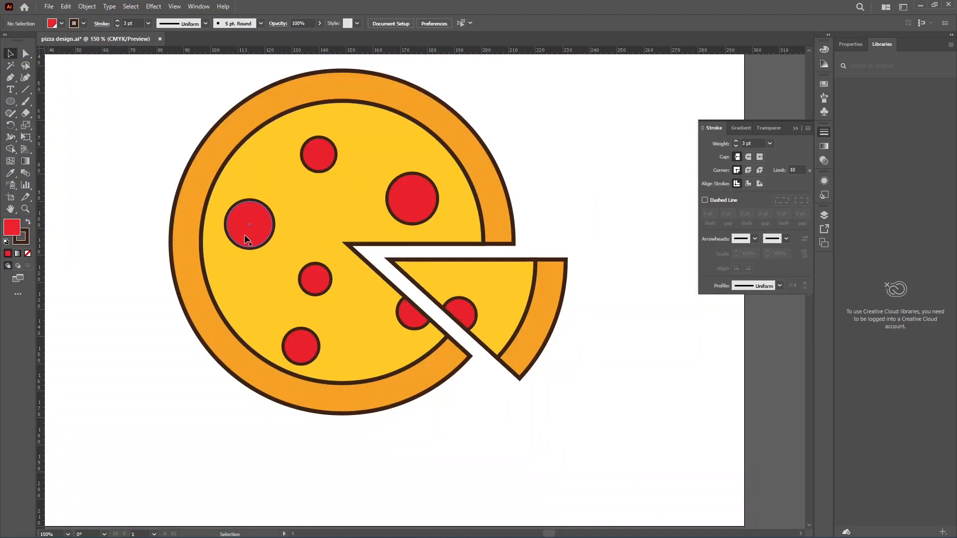
Draw an upright rectangle about 9 by 20 mm on the empty area left of the pizza.
{"action": "key", "text": "ctrl+minus"}
{"action": "left_click_drag", "start_coordinate": [516, 238], "coordinate": [539, 244]}
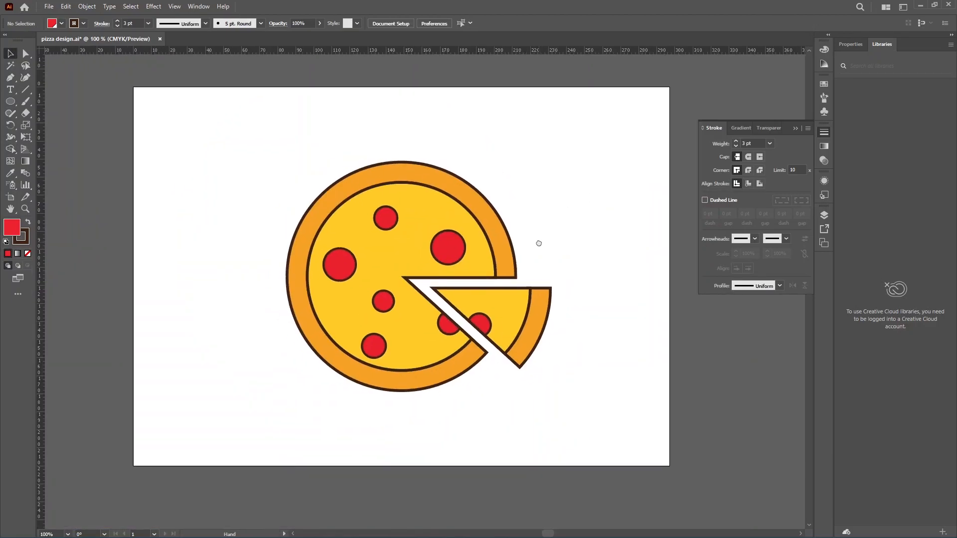
{"action": "scroll", "coordinate": [252, 283], "scroll_direction": "up", "scroll_amount": 1}
{"action": "left_click_drag", "start_coordinate": [10, 101], "coordinate": [59, 101]}
{"action": "left_click_drag", "start_coordinate": [170, 255], "coordinate": [194, 309]}
{"action": "key", "text": "ctrl+minus"}
Fill the small rectangle with the light beige swatch.
{"action": "left_click", "coordinate": [825, 84]}
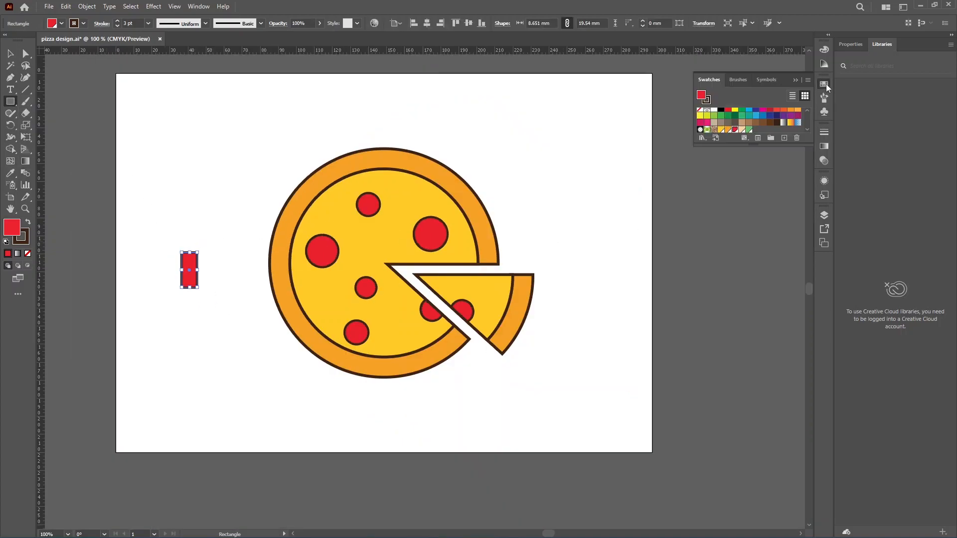
{"action": "left_click", "coordinate": [741, 130]}
{"action": "scroll", "coordinate": [597, 207], "scroll_direction": "up", "scroll_amount": 2}
{"action": "scroll", "coordinate": [597, 208], "scroll_direction": "up", "scroll_amount": 1}
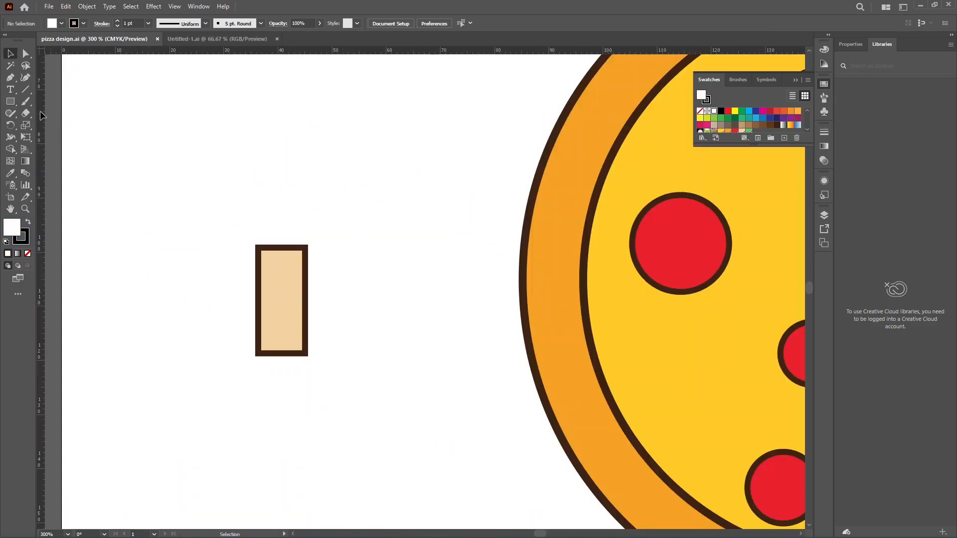
Draw an ellipse about 25 by 14 mm centred over the rectangle's top, with the rectangle's beige fill and dark brown outline.
{"action": "left_click", "coordinate": [10, 101]}
{"action": "left_click_drag", "start_coordinate": [236, 195], "coordinate": [374, 269]}
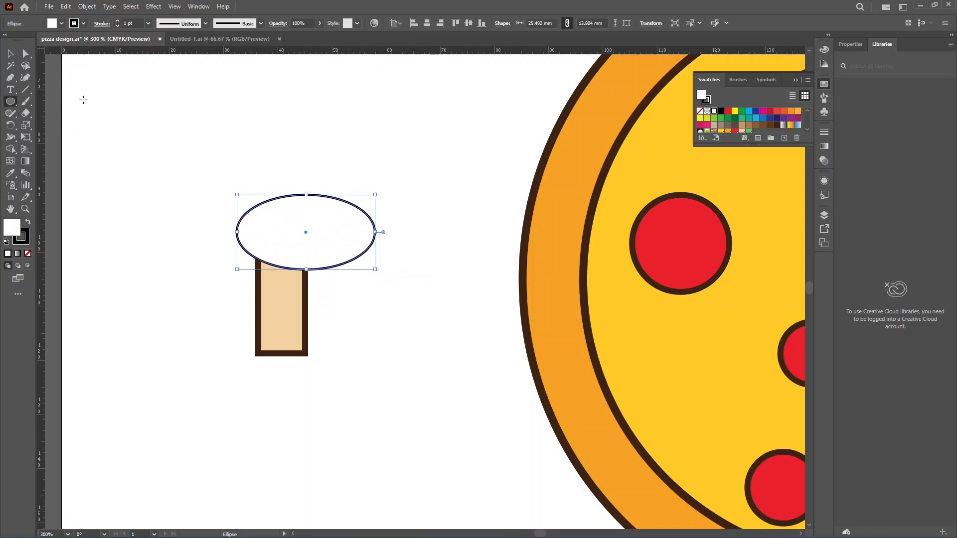
{"action": "left_click", "coordinate": [11, 54]}
{"action": "left_click_drag", "start_coordinate": [139, 183], "coordinate": [288, 308]}
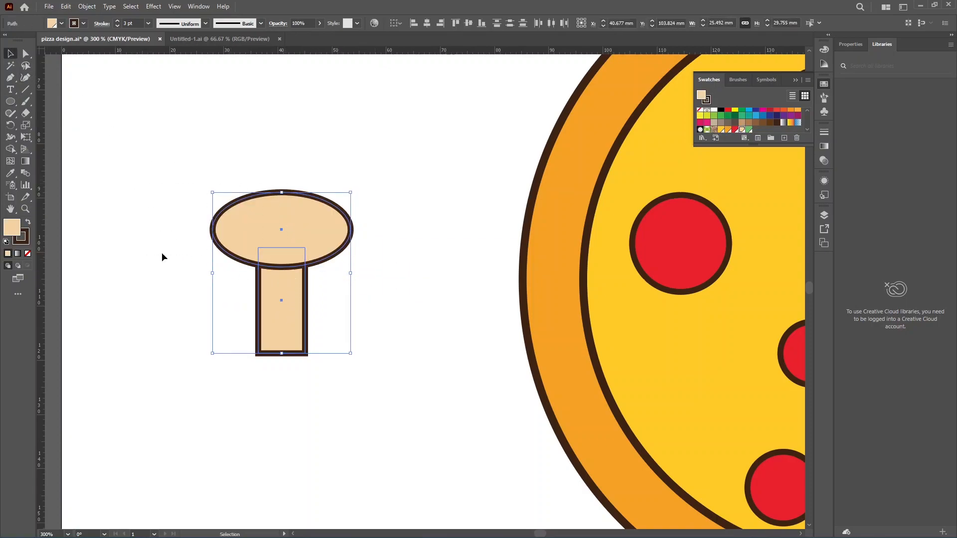
Remove the outline from both the ellipse and the rectangle.
{"action": "left_click", "coordinate": [25, 237]}
{"action": "left_click", "coordinate": [28, 254]}
{"action": "left_click", "coordinate": [114, 253]}
{"action": "left_click", "coordinate": [294, 282]}
{"action": "left_click", "coordinate": [344, 283]}
Pull the ellipse's two side anchor points outward and down to shape a mushroom cap with a flat underside.
{"action": "key", "text": "a"}
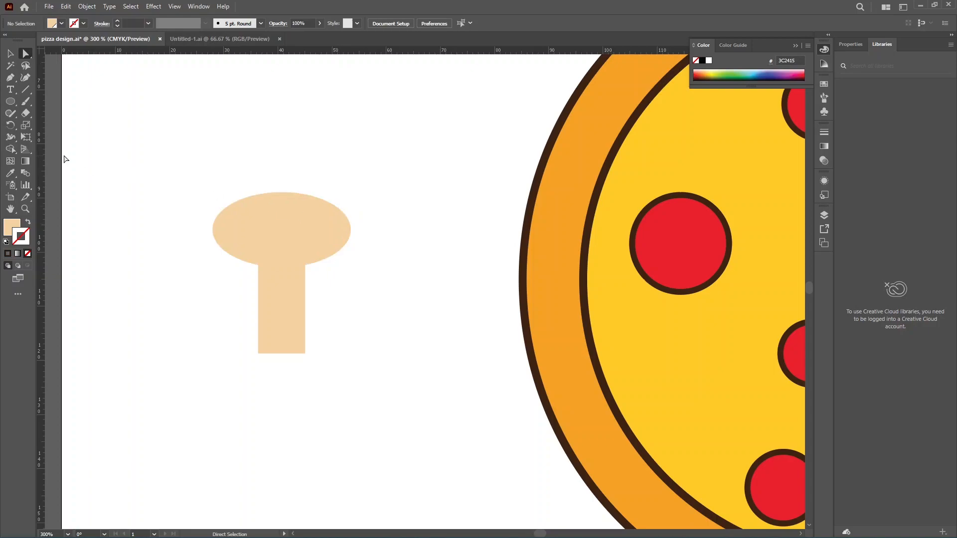
{"action": "left_click", "coordinate": [25, 53]}
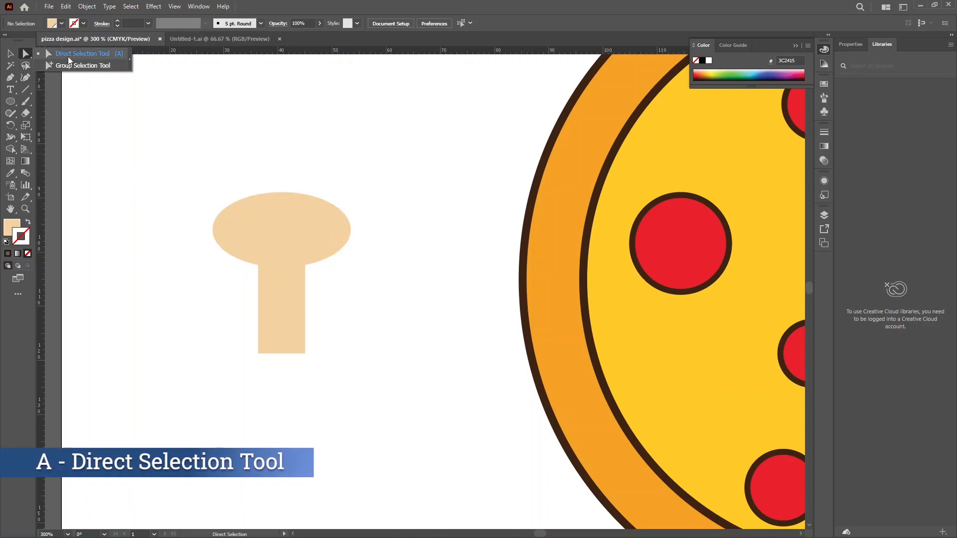
{"action": "left_click", "coordinate": [69, 53]}
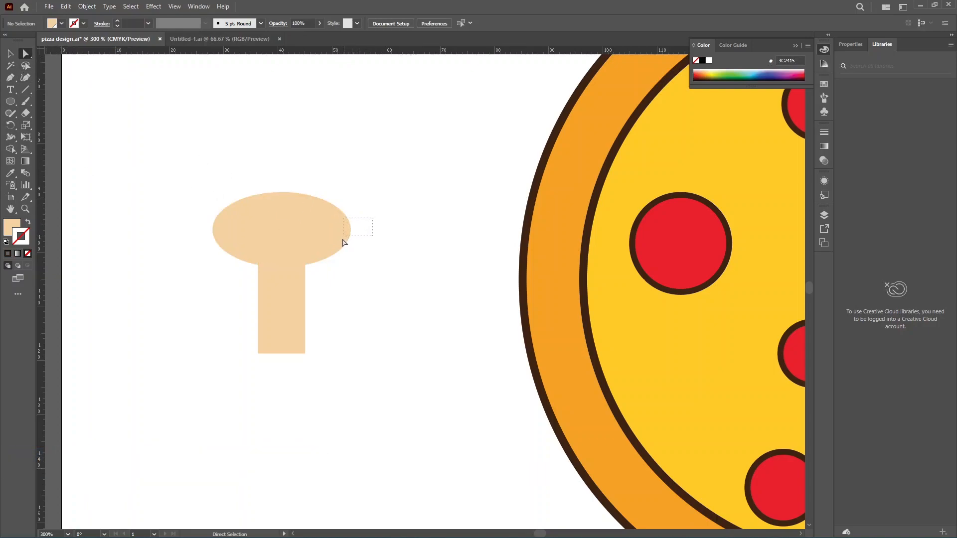
{"action": "left_click_drag", "start_coordinate": [336, 245], "coordinate": [355, 248]}
{"action": "mouse_move", "coordinate": [217, 238]}
{"action": "left_mouse_down"}
{"action": "mouse_move", "coordinate": [210, 232]}
{"action": "mouse_move", "coordinate": [206, 251]}
{"action": "left_mouse_up"}
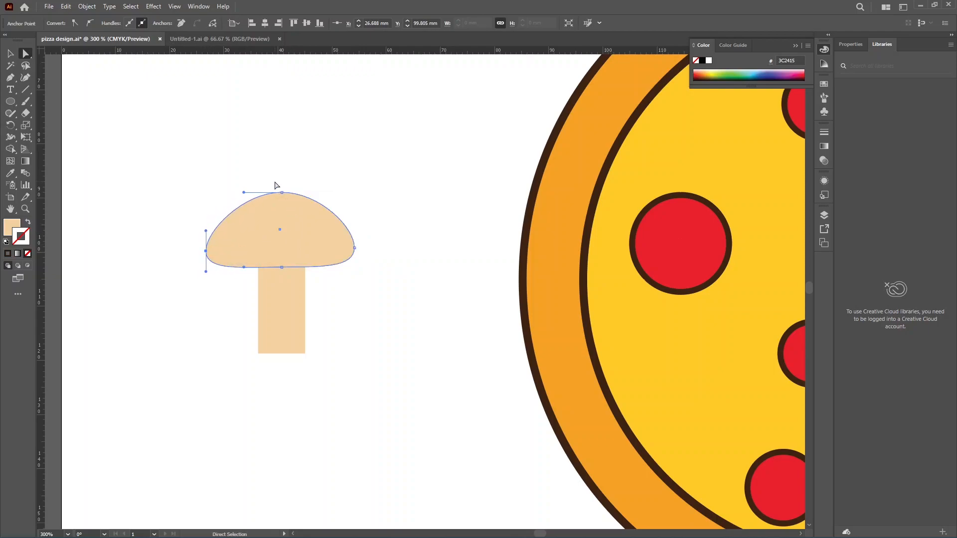
{"action": "left_click", "coordinate": [343, 192]}
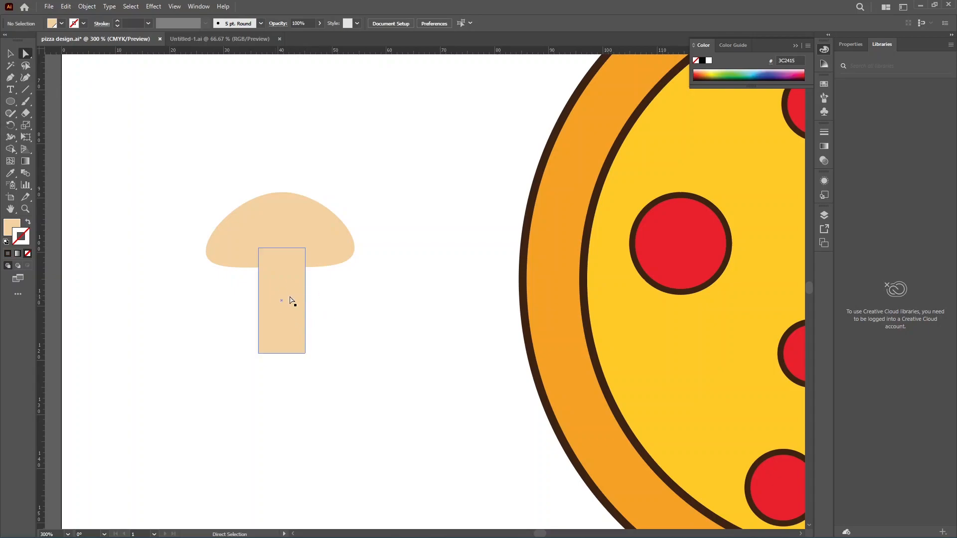
Move the mushroom cap up clear of the stem and fully round the stem rectangle's corners.
{"action": "left_click", "coordinate": [298, 300]}
{"action": "left_click_drag", "start_coordinate": [299, 268], "coordinate": [314, 227]}
{"action": "left_click", "coordinate": [310, 250]}
{"action": "key", "text": "v"}
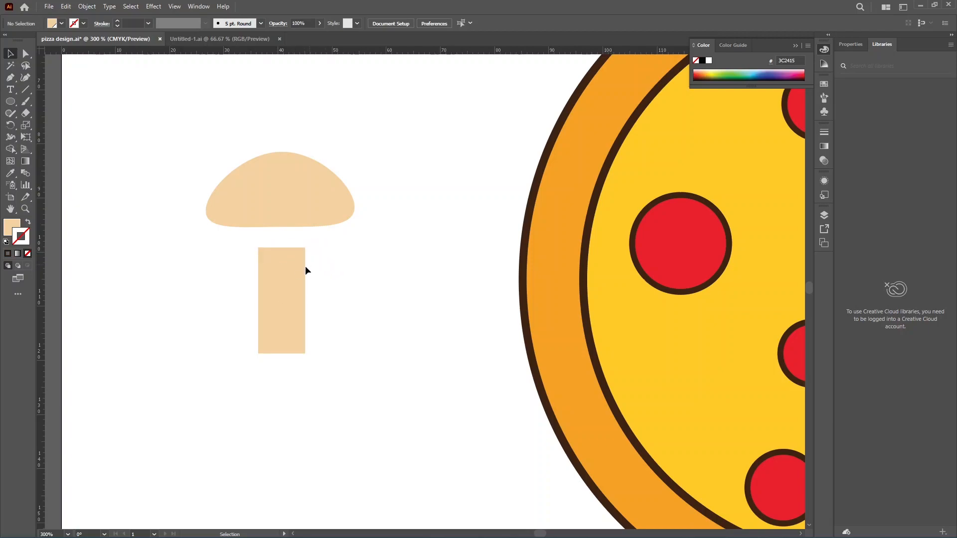
{"action": "left_click", "coordinate": [292, 279]}
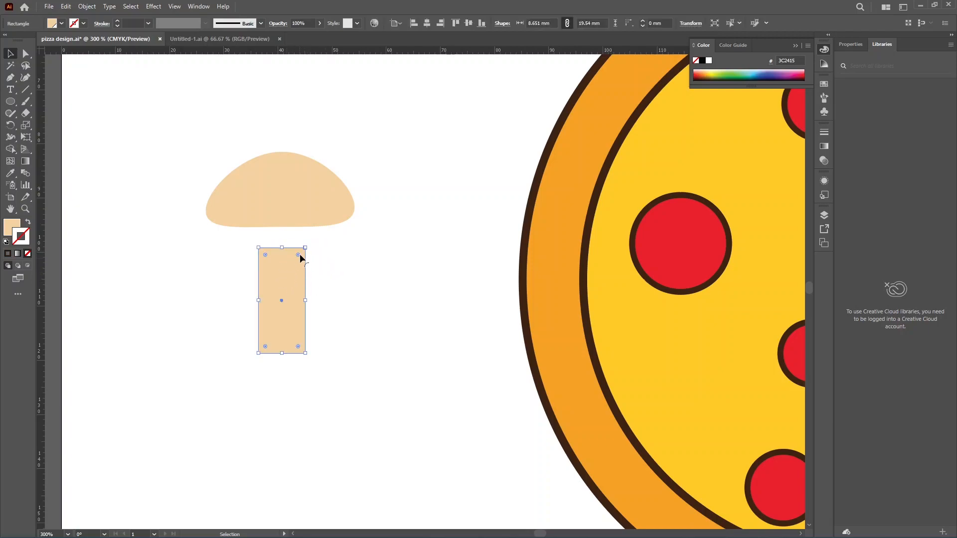
{"action": "left_click_drag", "start_coordinate": [298, 254], "coordinate": [286, 276]}
{"action": "left_click", "coordinate": [332, 278]}
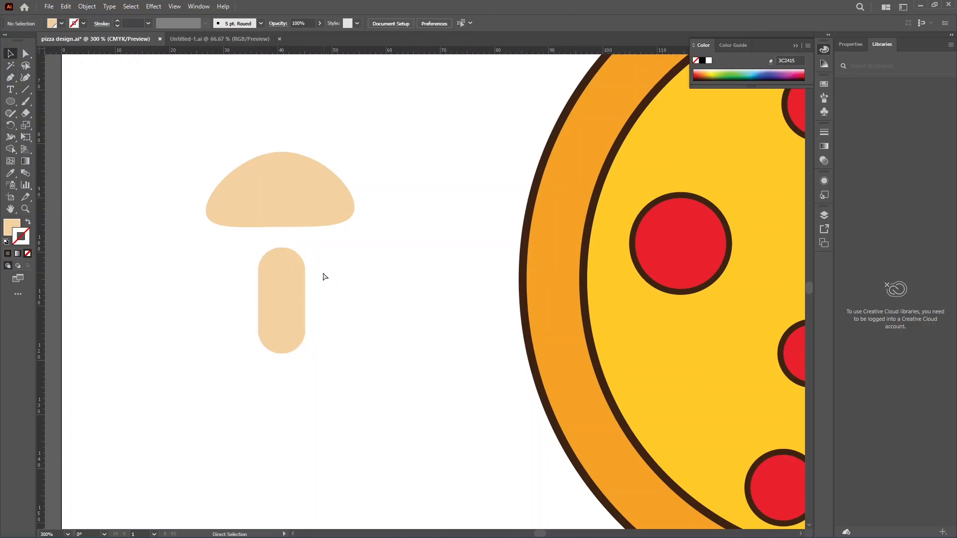
Taper the mushroom stem towards its top and flatten its wider base by adjusting the anchor points.
{"action": "key", "text": "a"}
{"action": "left_click_drag", "start_coordinate": [304, 271], "coordinate": [272, 268]}
{"action": "left_click_drag", "start_coordinate": [258, 330], "coordinate": [306, 343]}
Lower the cap onto the stem and unite both into one mushroom shape with Pathfinder.
{"action": "key", "text": "v"}
{"action": "left_click_drag", "start_coordinate": [288, 206], "coordinate": [289, 247]}
{"action": "left_click", "coordinate": [180, 214]}
{"action": "scroll", "coordinate": [324, 297], "scroll_direction": "down", "scroll_amount": 1}
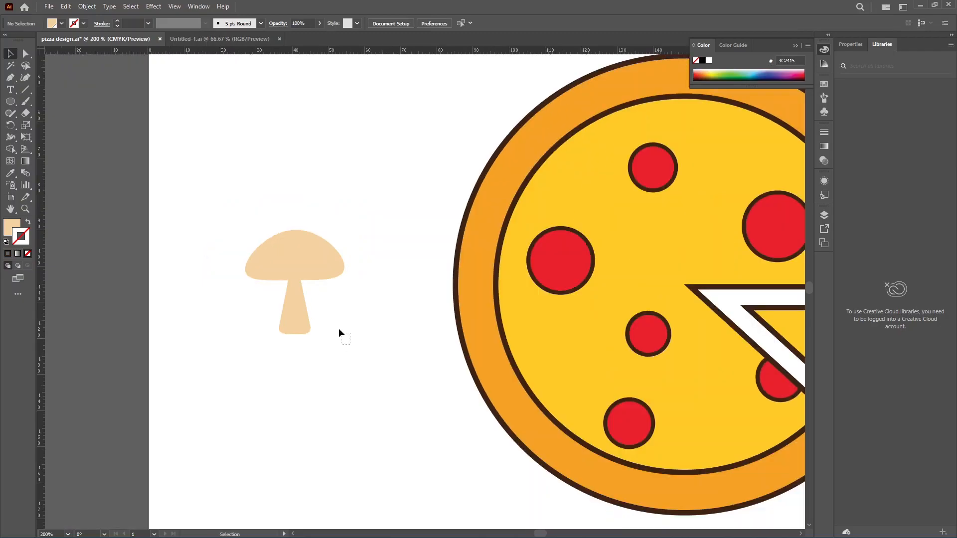
{"action": "left_click_drag", "start_coordinate": [343, 336], "coordinate": [280, 249]}
{"action": "key", "text": "shift+F7"}
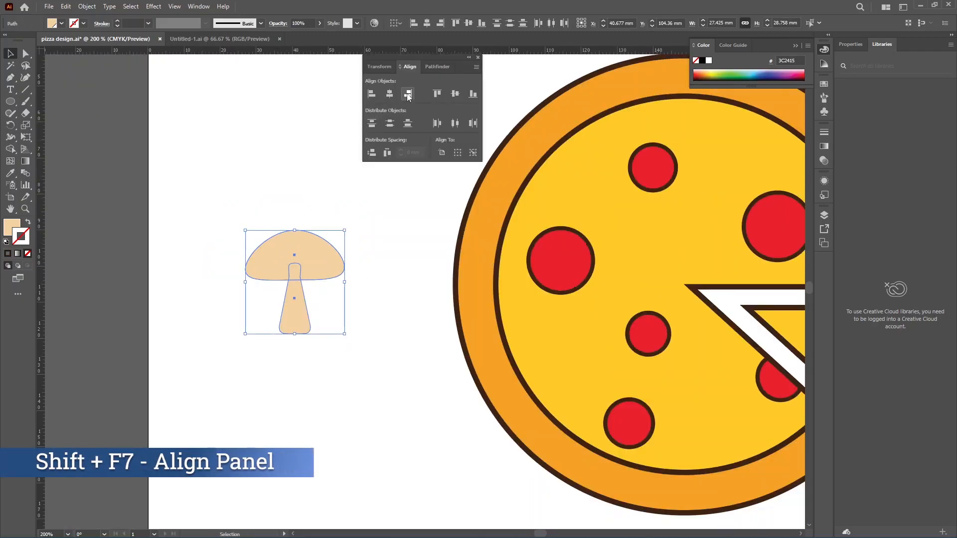
{"action": "left_click", "coordinate": [438, 66]}
{"action": "left_click", "coordinate": [372, 94]}
{"action": "left_click", "coordinate": [383, 151]}
{"action": "left_click_drag", "start_coordinate": [299, 252], "coordinate": [317, 192]}
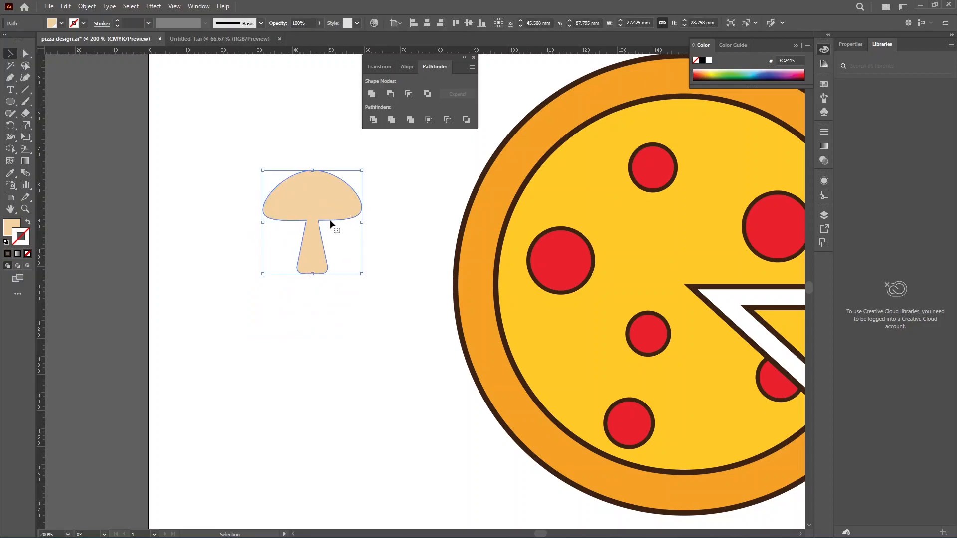
Give the mushroom a dark brown outline with a weight of 3 pt.
{"action": "left_click", "coordinate": [7, 256]}
{"action": "scroll", "coordinate": [215, 293], "scroll_direction": "down", "scroll_amount": 2}
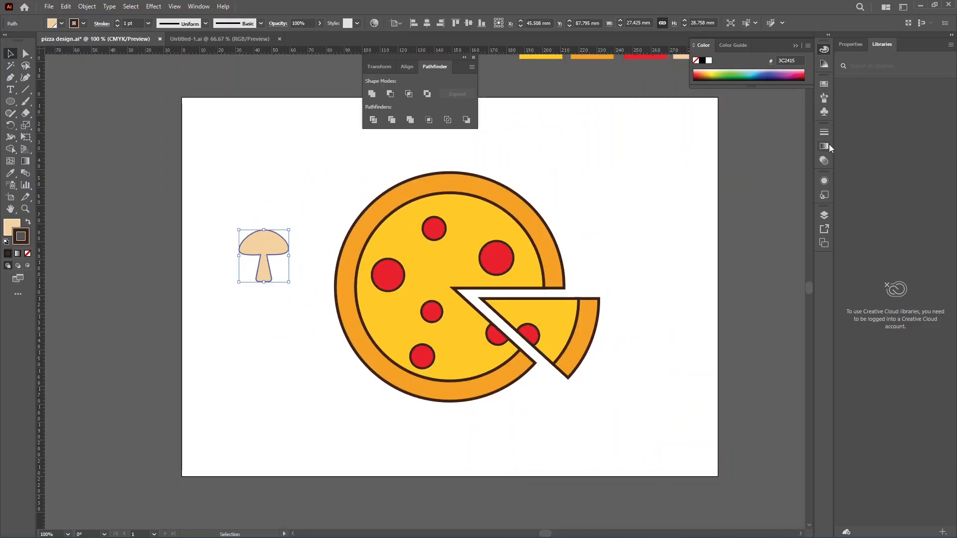
{"action": "left_click", "coordinate": [823, 132]}
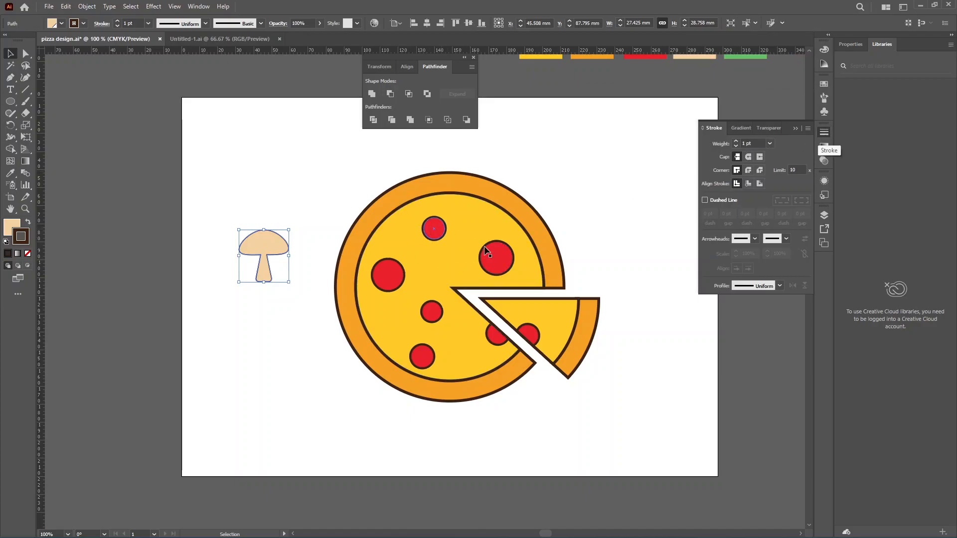
{"action": "left_click", "coordinate": [736, 142]}
{"action": "left_click", "coordinate": [737, 142]}
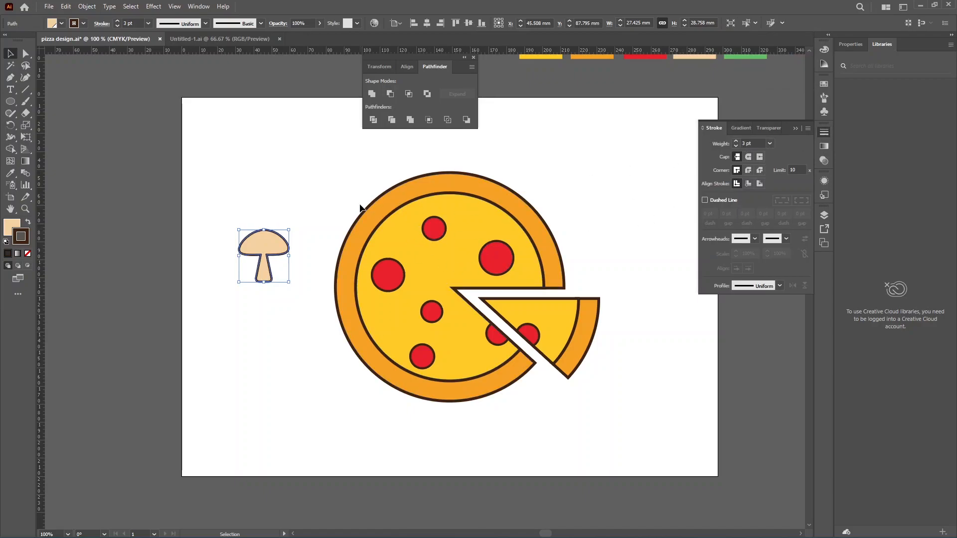
Scale the mushroom down to about 11 by 12 mm.
{"action": "scroll", "coordinate": [193, 205], "scroll_direction": "up", "scroll_amount": 2}
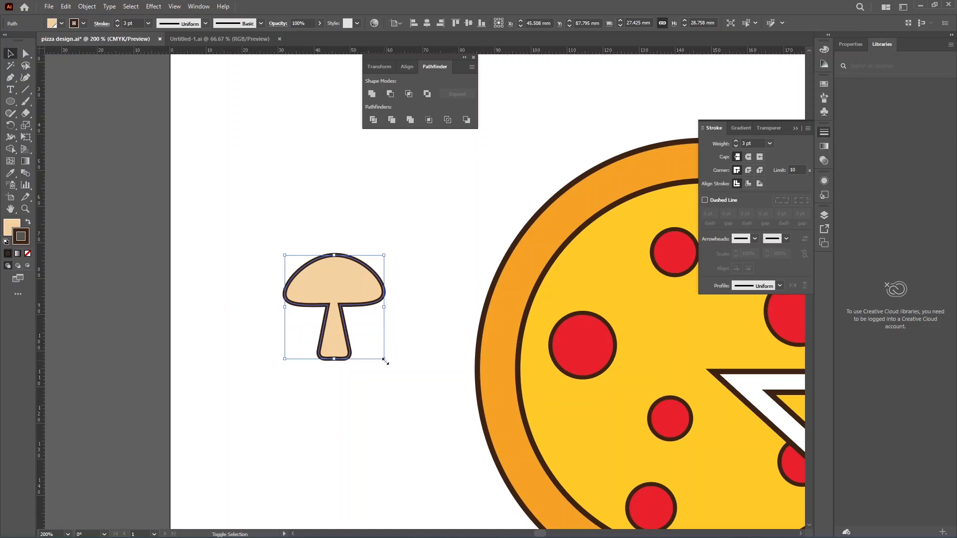
{"action": "left_click_drag", "start_coordinate": [385, 361], "coordinate": [338, 311]}
{"action": "left_click", "coordinate": [350, 305]}
Round the two inner corners where the mushroom's cap meets its stem.
{"action": "scroll", "coordinate": [307, 279], "scroll_direction": "up", "scroll_amount": 5}
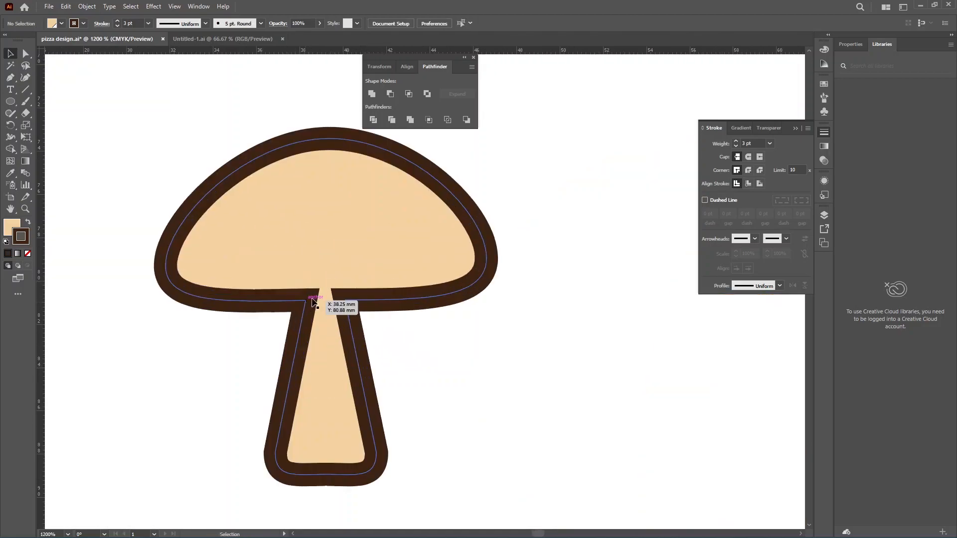
{"action": "key", "text": "a"}
{"action": "left_click", "coordinate": [306, 301]}
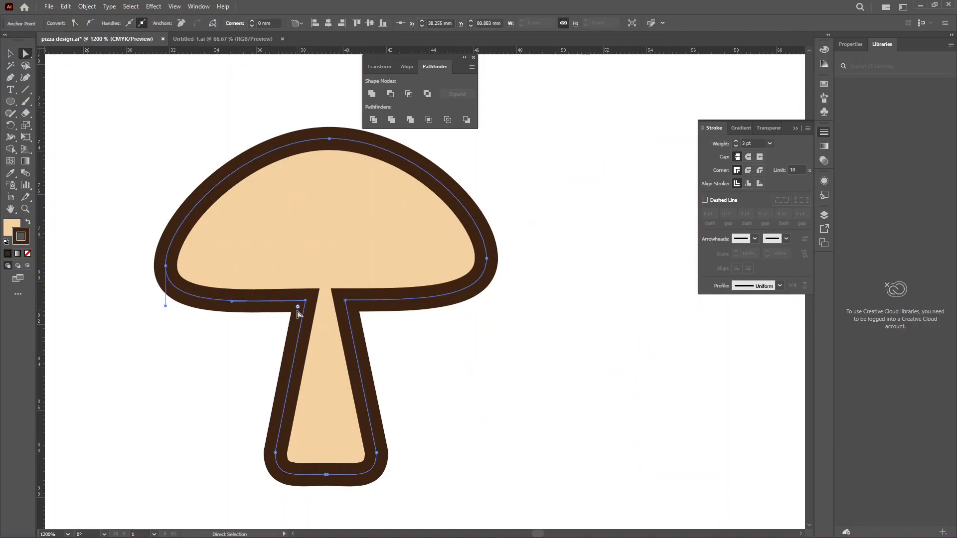
{"action": "left_click_drag", "start_coordinate": [297, 307], "coordinate": [273, 327]}
{"action": "left_click", "coordinate": [345, 300]}
{"action": "left_click_drag", "start_coordinate": [352, 308], "coordinate": [387, 330]}
{"action": "key", "text": "v"}
Place the mushroom on the pizza's lower-left area below the large red circle and tilt it slightly.
{"action": "scroll", "coordinate": [234, 224], "scroll_direction": "down", "scroll_amount": 5}
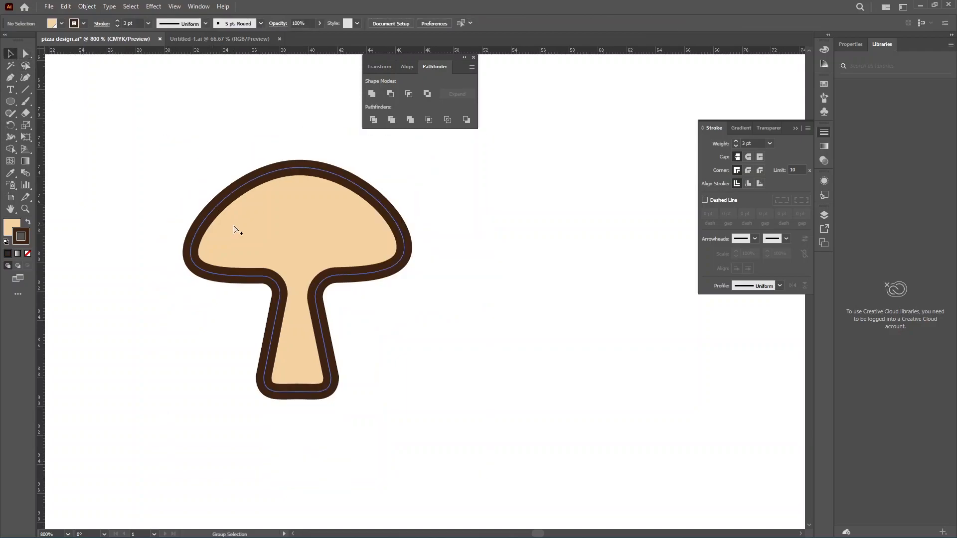
{"action": "left_click_drag", "start_coordinate": [498, 364], "coordinate": [481, 347]}
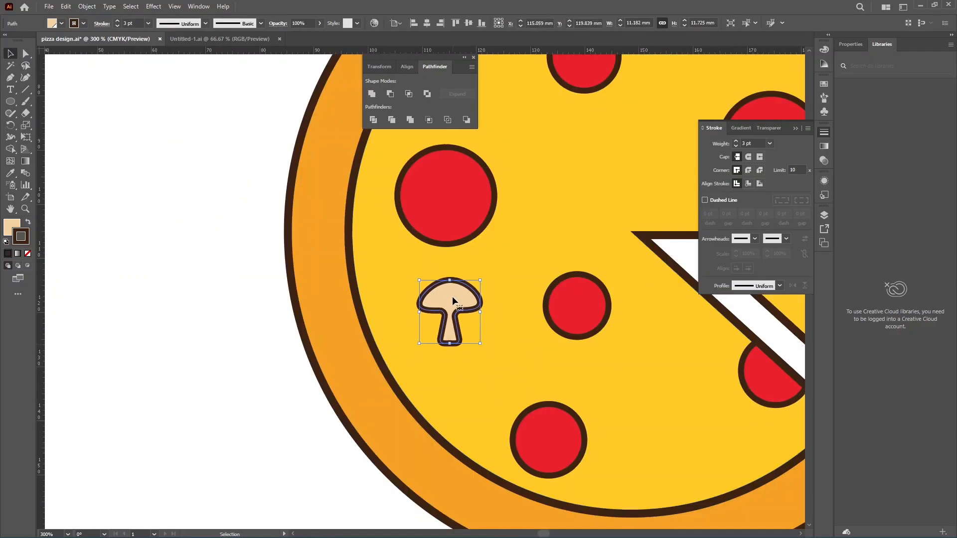
{"action": "left_click_drag", "start_coordinate": [452, 296], "coordinate": [472, 318]}
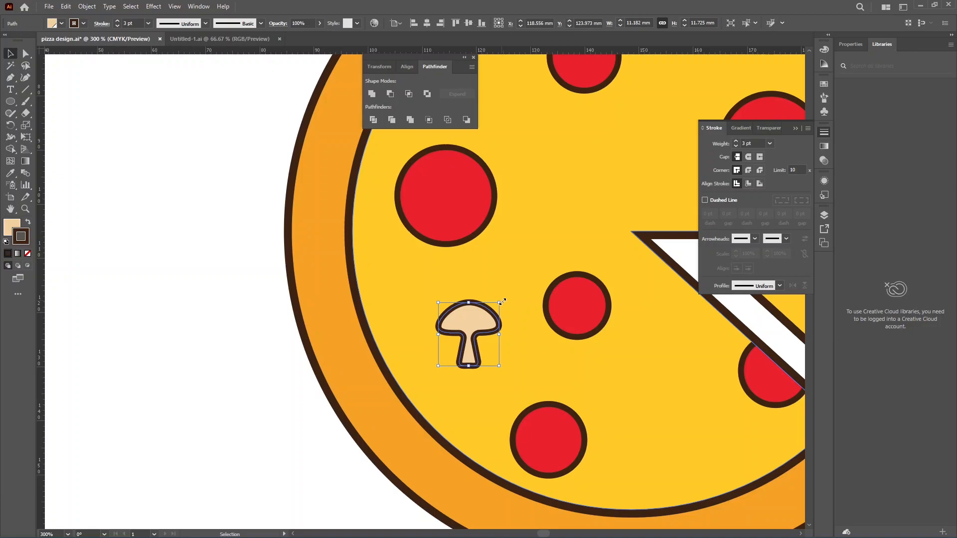
{"action": "mouse_move", "coordinate": [500, 298]}
{"action": "left_mouse_down"}
{"action": "mouse_move", "coordinate": [515, 297]}
{"action": "mouse_move", "coordinate": [489, 299]}
{"action": "left_mouse_up"}
Copy the mushroom to three other spots on the pizza and once onto the slice, rotating each copy differently.
{"action": "scroll", "coordinate": [271, 374], "scroll_direction": "down", "scroll_amount": 2}
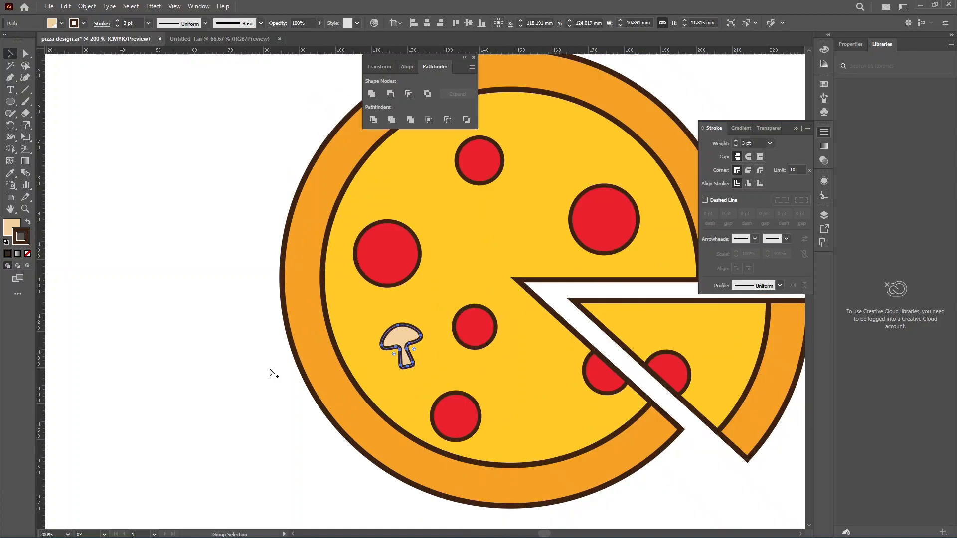
{"action": "left_click_drag", "start_coordinate": [371, 349], "coordinate": [496, 269]}
{"action": "left_click_drag", "start_coordinate": [439, 271], "coordinate": [485, 204]}
{"action": "left_click_drag", "start_coordinate": [486, 204], "coordinate": [605, 317]}
{"action": "left_click", "coordinate": [658, 266]}
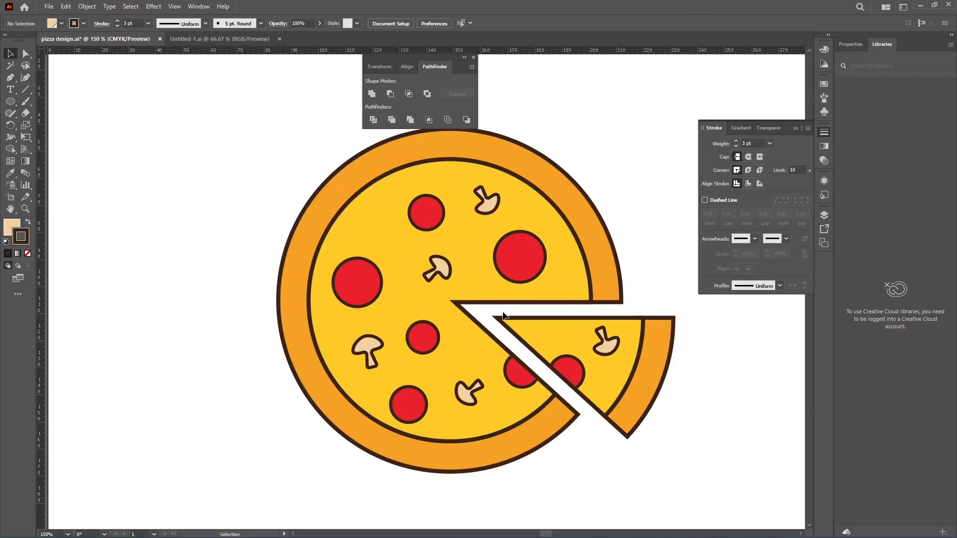
Draw a closed, upward-arched strip about 9.5 by 4.7 mm with the Pen tool on the empty area left of the pizza.
{"action": "scroll", "coordinate": [503, 317], "scroll_direction": "down", "scroll_amount": 2}
{"action": "scroll", "coordinate": [267, 278], "scroll_direction": "up", "scroll_amount": 5}
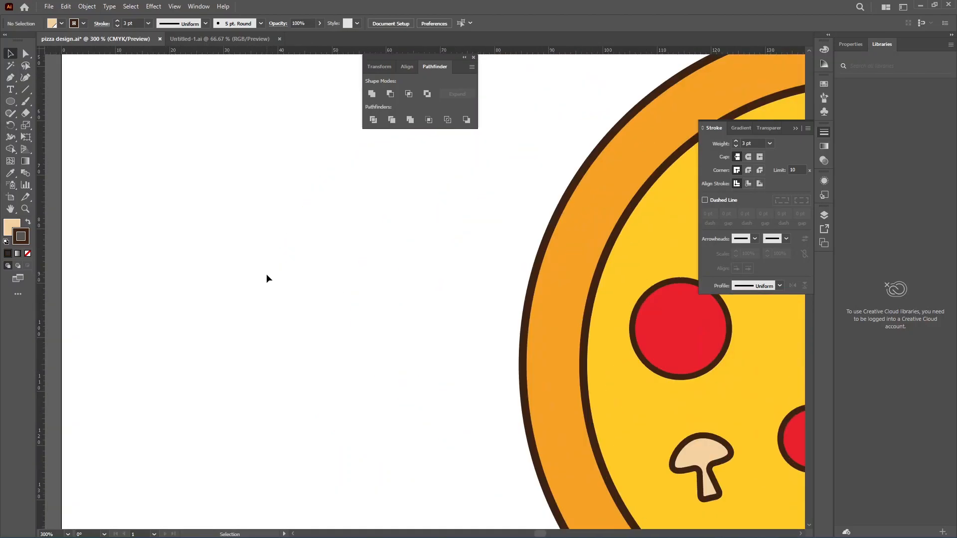
{"action": "key", "text": "p"}
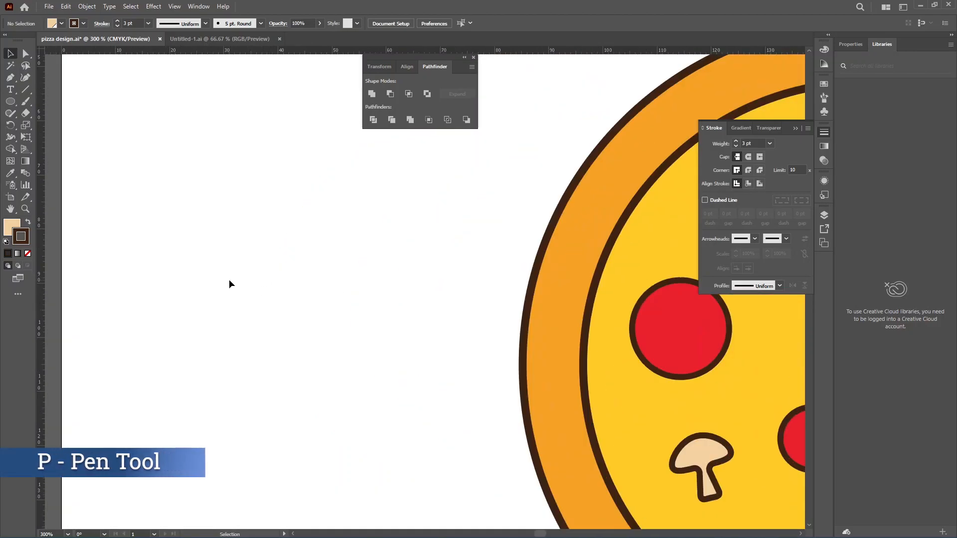
{"action": "left_click", "coordinate": [212, 282]}
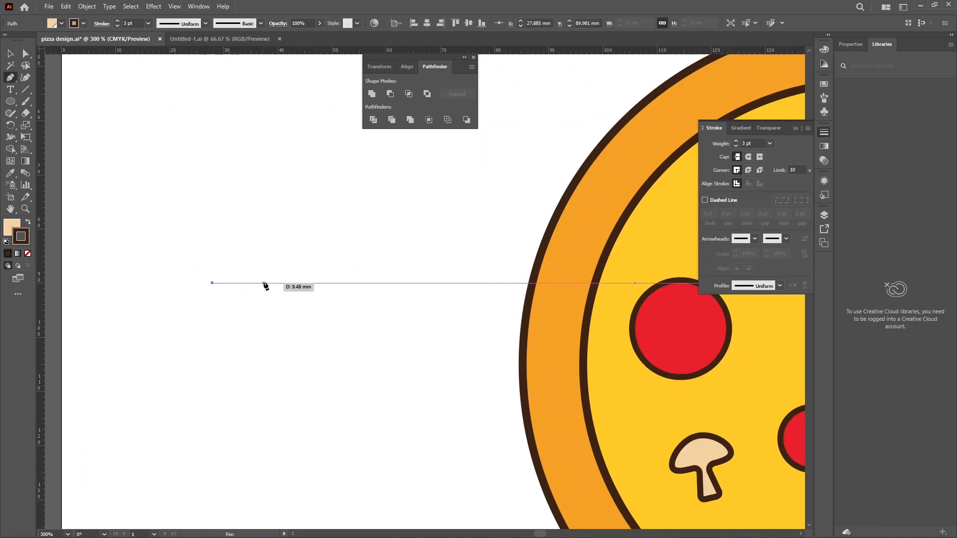
{"action": "mouse_move", "coordinate": [264, 283]}
{"action": "left_mouse_down"}
{"action": "mouse_move", "coordinate": [290, 301]}
{"action": "mouse_move", "coordinate": [264, 304]}
{"action": "left_mouse_up"}
{"action": "left_click", "coordinate": [263, 299]}
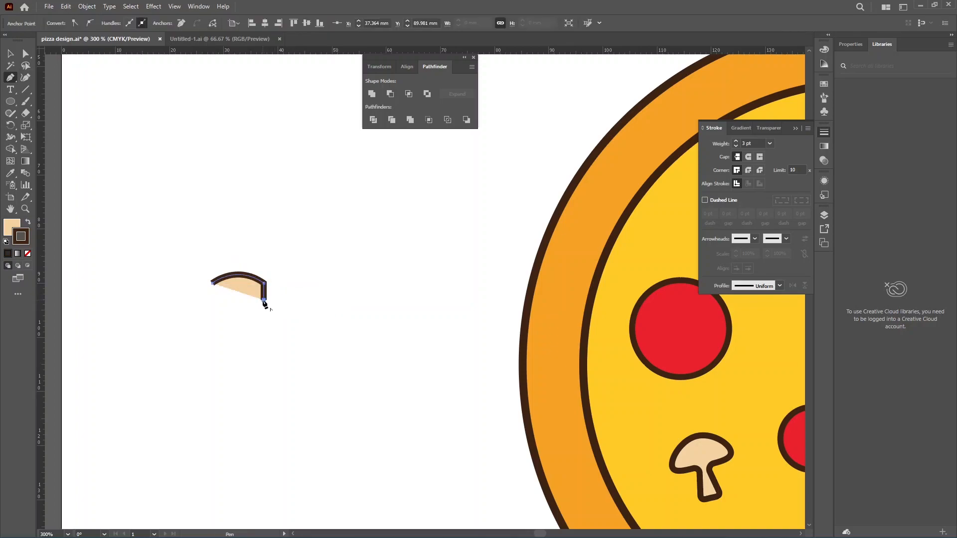
{"action": "mouse_move", "coordinate": [213, 300]}
{"action": "left_mouse_down"}
{"action": "mouse_move", "coordinate": [187, 315]}
{"action": "mouse_move", "coordinate": [213, 284]}
{"action": "left_mouse_up"}
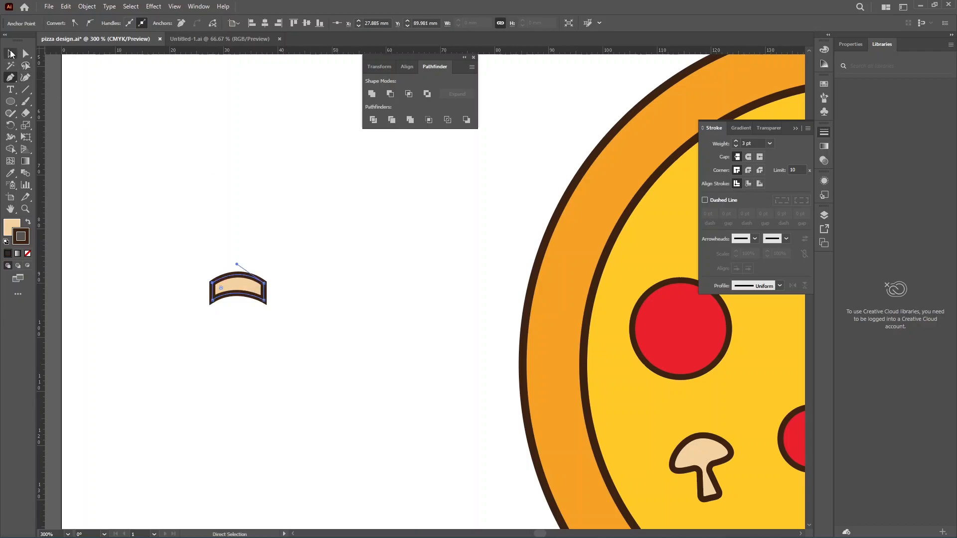
Fill the arched strip with the green swatch and give it the dark brown 3 pt outline.
{"action": "left_click", "coordinate": [10, 54]}
{"action": "left_click", "coordinate": [203, 192]}
{"action": "left_click", "coordinate": [257, 277]}
{"action": "scroll", "coordinate": [277, 371], "scroll_direction": "down", "scroll_amount": 2}
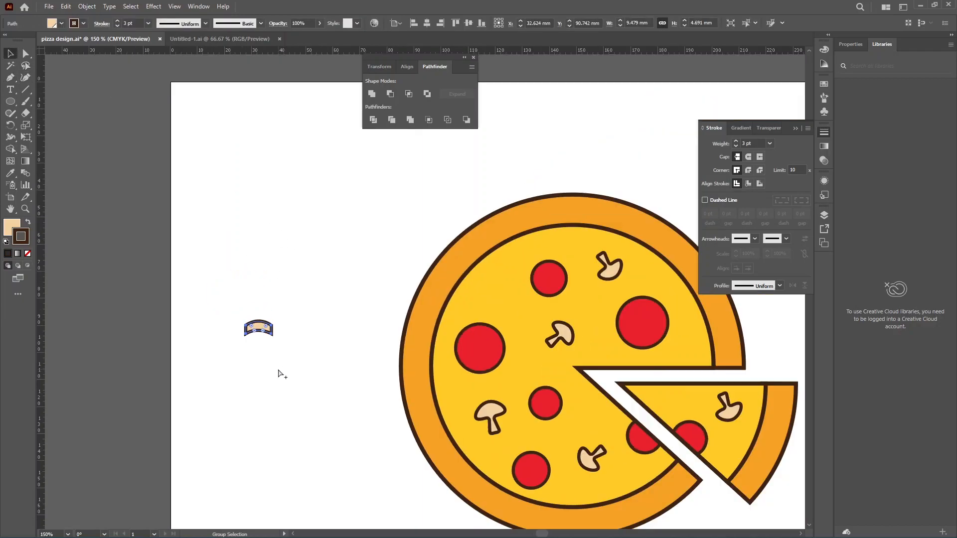
{"action": "left_click", "coordinate": [825, 84]}
{"action": "left_click", "coordinate": [749, 131]}
{"action": "scroll", "coordinate": [580, 237], "scroll_direction": "down", "scroll_amount": 2}
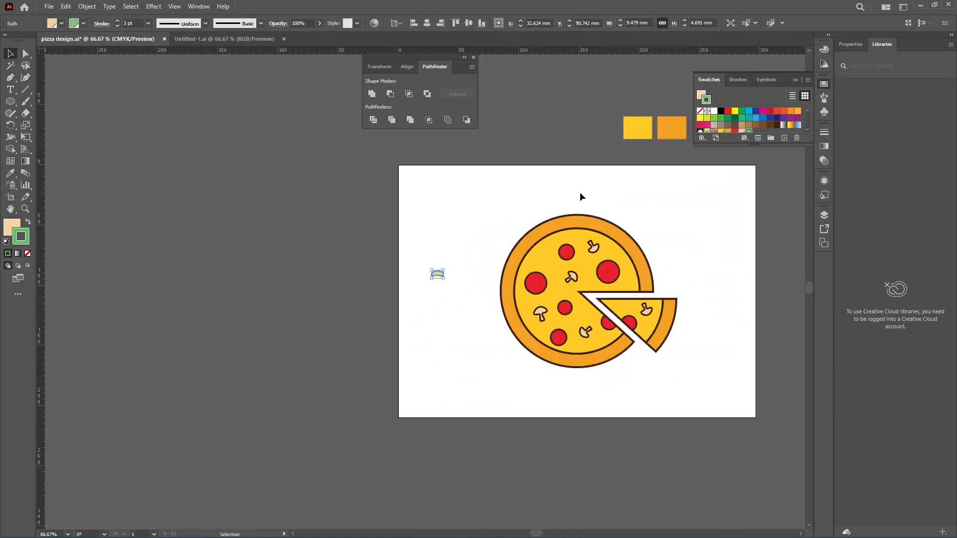
{"action": "left_click_drag", "start_coordinate": [632, 192], "coordinate": [600, 229]}
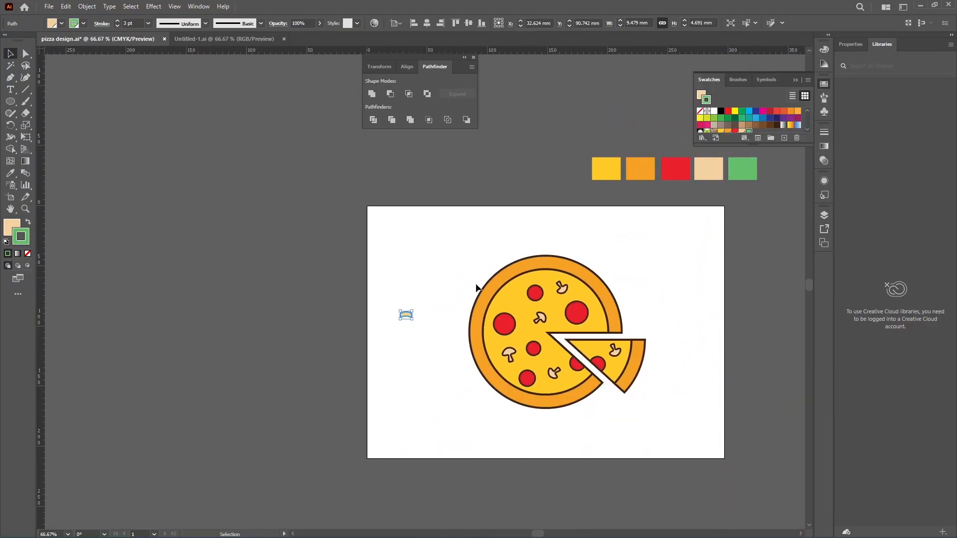
{"action": "scroll", "coordinate": [425, 310], "scroll_direction": "up", "scroll_amount": 3}
{"action": "left_click", "coordinate": [354, 345]}
{"action": "left_click", "coordinate": [28, 224]}
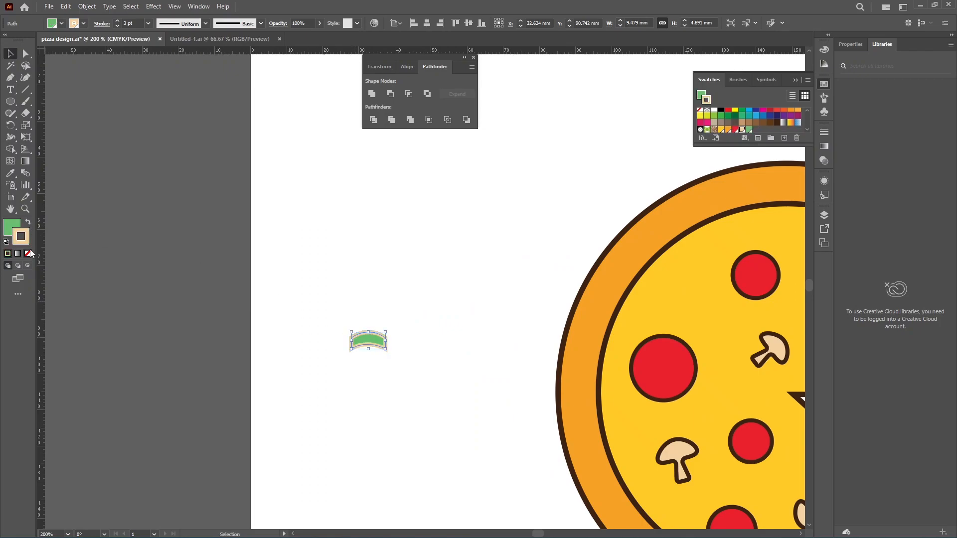
{"action": "key", "text": "ctrl+minus"}
Place the green strip, scaled to about 6.4 by 3.2 mm, above the pizza's large left red circle and tilt it.
{"action": "left_click_drag", "start_coordinate": [255, 272], "coordinate": [500, 254]}
{"action": "scroll", "coordinate": [518, 261], "scroll_direction": "up", "scroll_amount": 3}
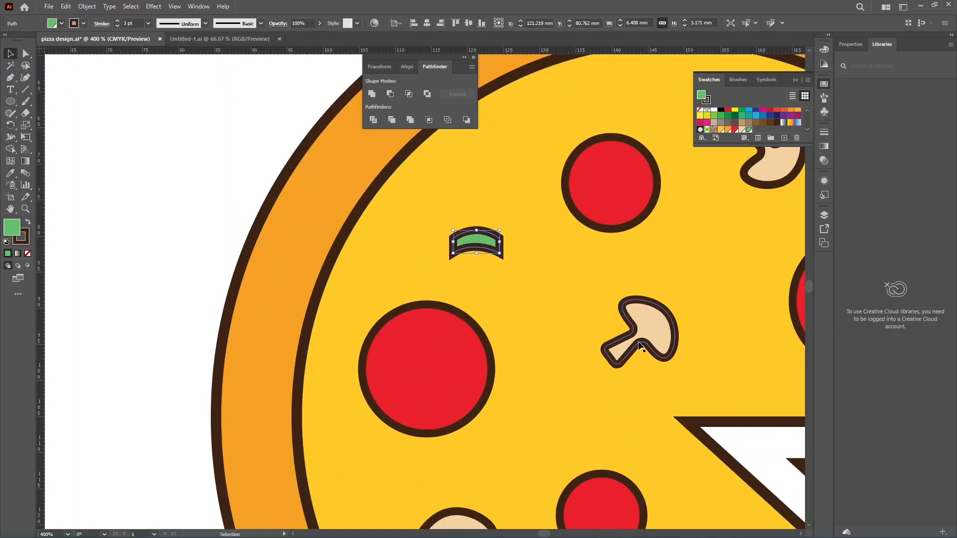
{"action": "mouse_move", "coordinate": [505, 228]}
{"action": "left_mouse_down"}
{"action": "mouse_move", "coordinate": [513, 243]}
{"action": "mouse_move", "coordinate": [496, 234]}
{"action": "left_mouse_up"}
Copy the green strip to five more gaps between the toppings on the main pizza, rotating the copies differently.
{"action": "scroll", "coordinate": [356, 285], "scroll_direction": "down", "scroll_amount": 2, "text": "alt"}
{"action": "left_click_drag", "start_coordinate": [427, 257], "coordinate": [521, 279], "text": "alt"}
{"action": "left_click_drag", "start_coordinate": [536, 272], "coordinate": [445, 362], "text": "alt"}
{"action": "mouse_move", "coordinate": [462, 366]}
{"action": "left_mouse_down"}
{"action": "mouse_move", "coordinate": [440, 381]}
{"action": "mouse_move", "coordinate": [458, 349]}
{"action": "left_mouse_up"}
{"action": "left_click_drag", "start_coordinate": [459, 350], "coordinate": [533, 415], "text": "alt"}
{"action": "scroll", "coordinate": [534, 416], "scroll_direction": "down", "scroll_amount": 2}
{"action": "left_click_drag", "start_coordinate": [549, 379], "coordinate": [364, 341], "text": "alt"}
{"action": "left_click_drag", "start_coordinate": [362, 340], "coordinate": [668, 276], "text": "alt"}
{"action": "left_click_drag", "start_coordinate": [683, 291], "coordinate": [654, 289]}
Copy the green strip twice onto the pulled-away slice, beside the mushroom and the red circle, with different rotations.
{"action": "left_click_drag", "start_coordinate": [670, 281], "coordinate": [661, 368], "text": "alt"}
{"action": "left_click", "coordinate": [183, 311]}
{"action": "scroll", "coordinate": [184, 311], "scroll_direction": "down", "scroll_amount": 1}
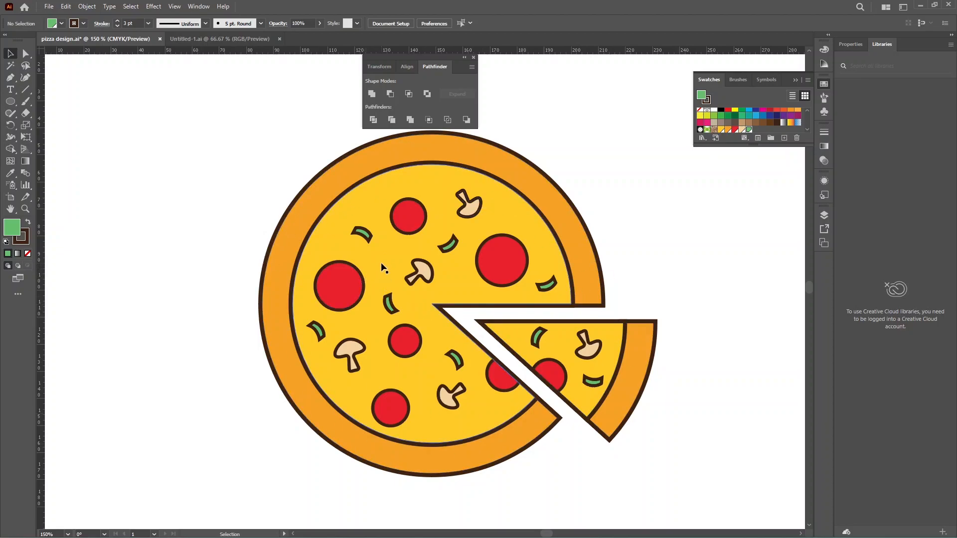
Draw a circle about 1.7 mm across above the main pizza's large left red circle, beside the green strip.
{"action": "scroll", "coordinate": [336, 272], "scroll_direction": "up", "scroll_amount": 2}
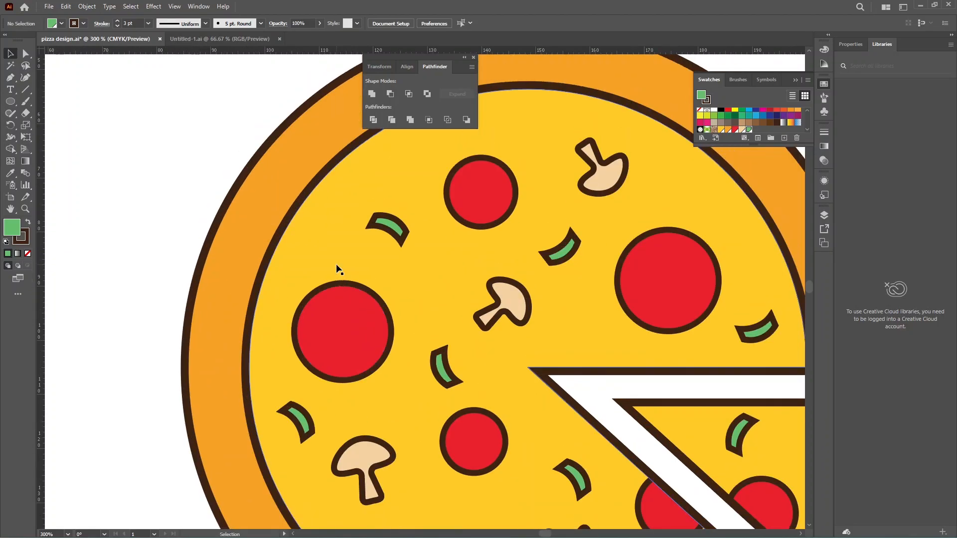
{"action": "scroll", "coordinate": [337, 269], "scroll_direction": "down", "scroll_amount": 1}
{"action": "scroll", "coordinate": [330, 265], "scroll_direction": "up", "scroll_amount": 1}
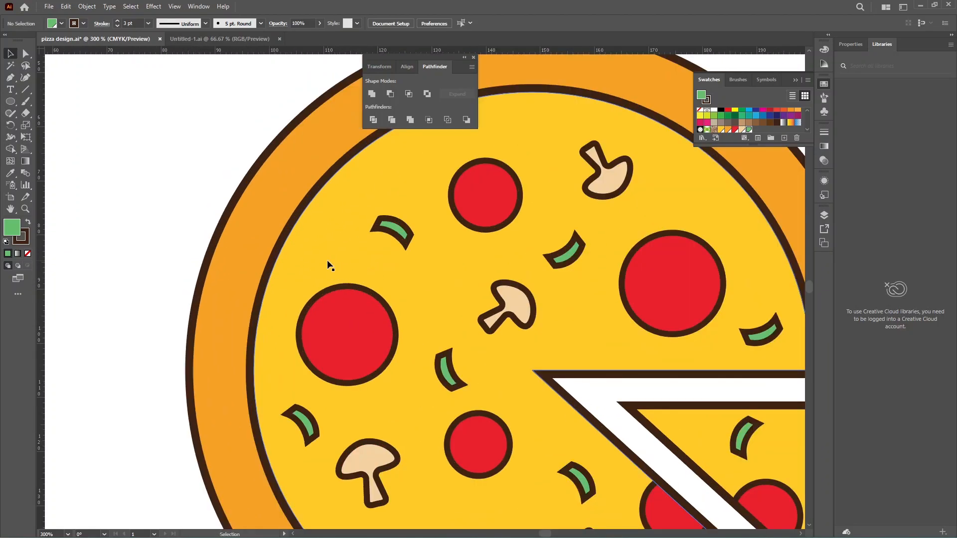
{"action": "key", "text": "k"}
{"action": "scroll", "coordinate": [327, 259], "scroll_direction": "up", "scroll_amount": 2}
{"action": "key", "text": "l"}
{"action": "left_click_drag", "start_coordinate": [327, 252], "coordinate": [337, 253]}
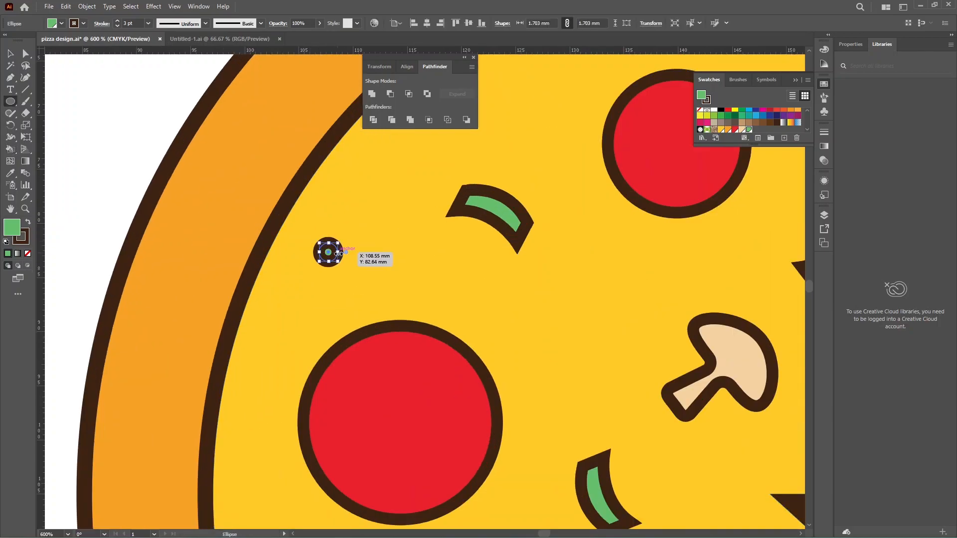
Give the small circle the dark brown swatch as its fill and no outline.
{"action": "left_click", "coordinate": [26, 242]}
{"action": "key", "text": "slash"}
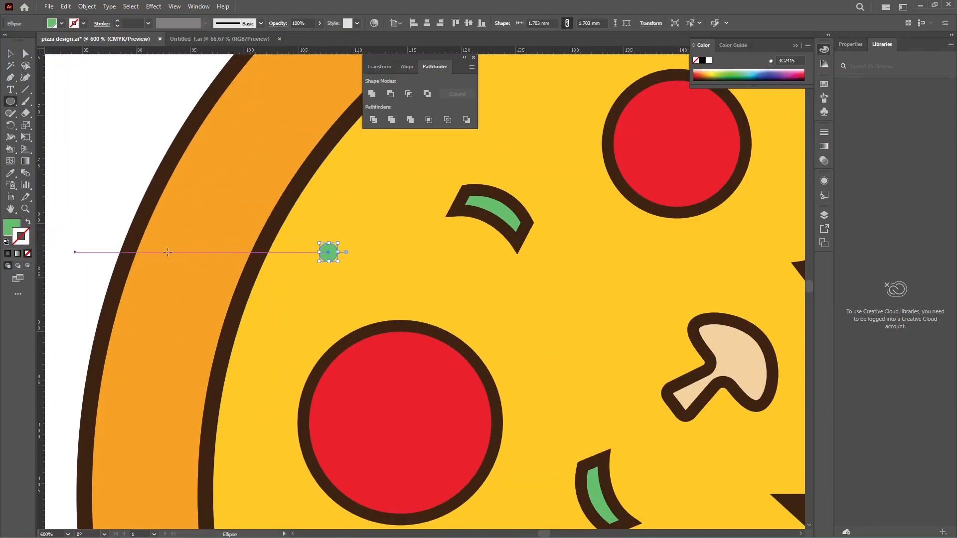
{"action": "left_click", "coordinate": [9, 54]}
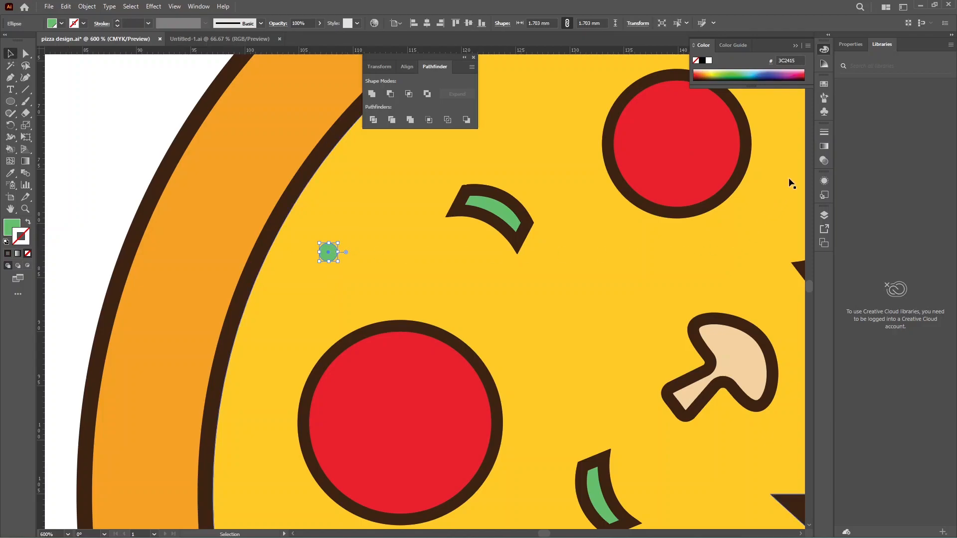
{"action": "left_click", "coordinate": [823, 84]}
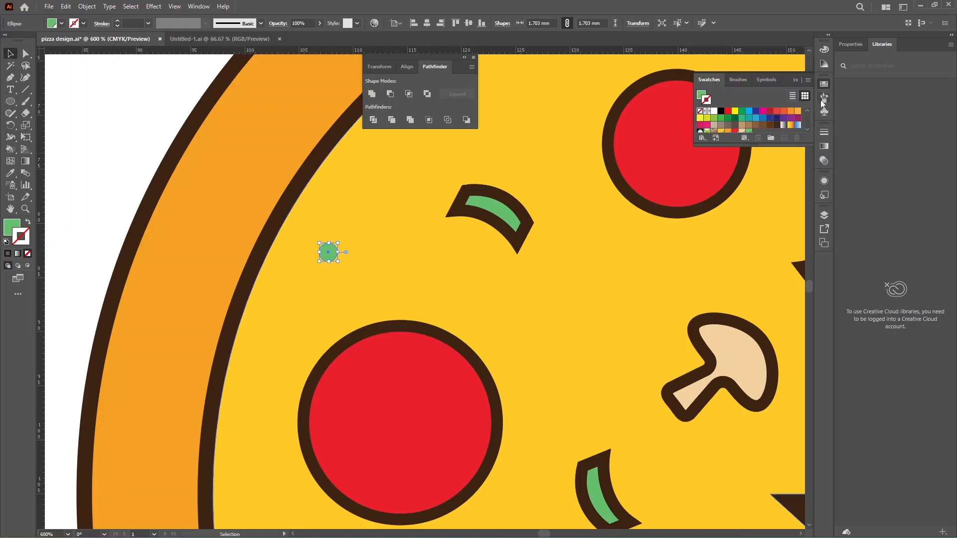
{"action": "left_click", "coordinate": [777, 125]}
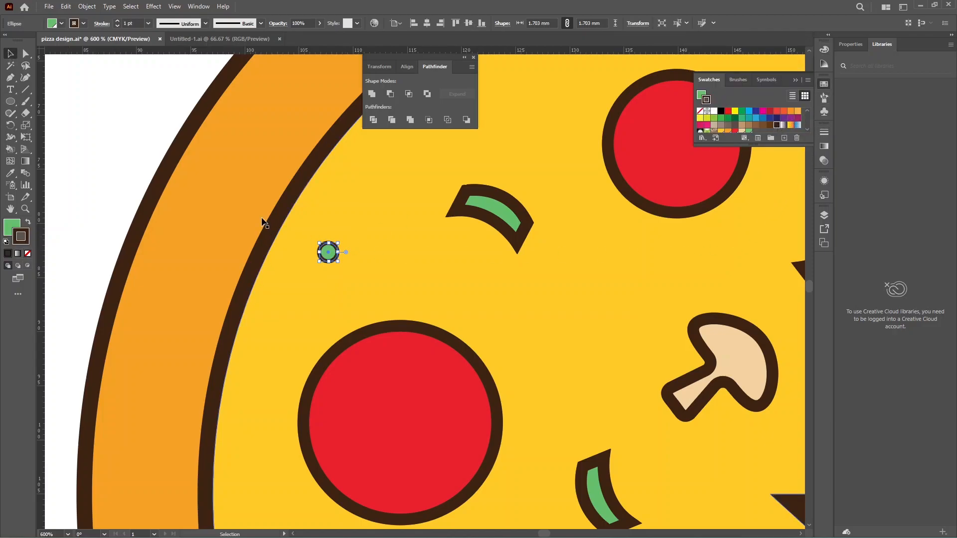
{"action": "left_click", "coordinate": [28, 222]}
{"action": "left_click", "coordinate": [29, 254]}
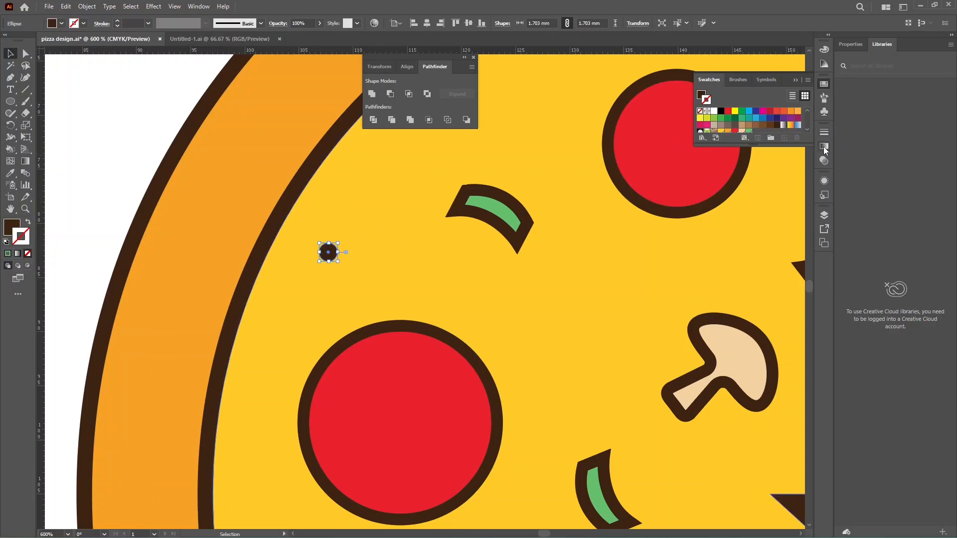
Lower the small brown circle's opacity to 28%.
{"action": "left_click", "coordinate": [824, 160]}
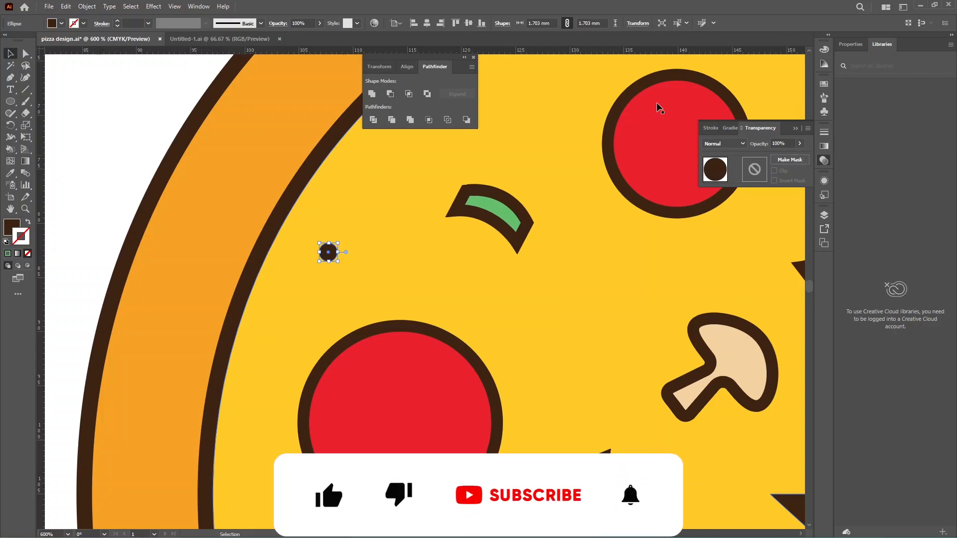
{"action": "left_click", "coordinate": [199, 7]}
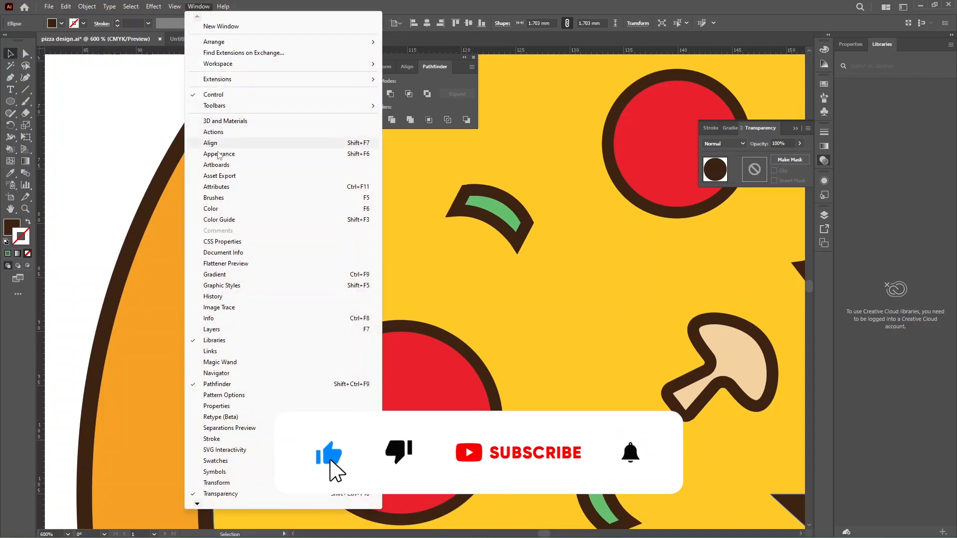
{"action": "left_click", "coordinate": [725, 145]}
{"action": "left_click", "coordinate": [800, 144]}
{"action": "left_click_drag", "start_coordinate": [800, 154], "coordinate": [771, 157]}
{"action": "left_click", "coordinate": [670, 172]}
{"action": "left_click", "coordinate": [328, 252]}
{"action": "left_click", "coordinate": [799, 144]}
{"action": "left_click", "coordinate": [573, 219]}
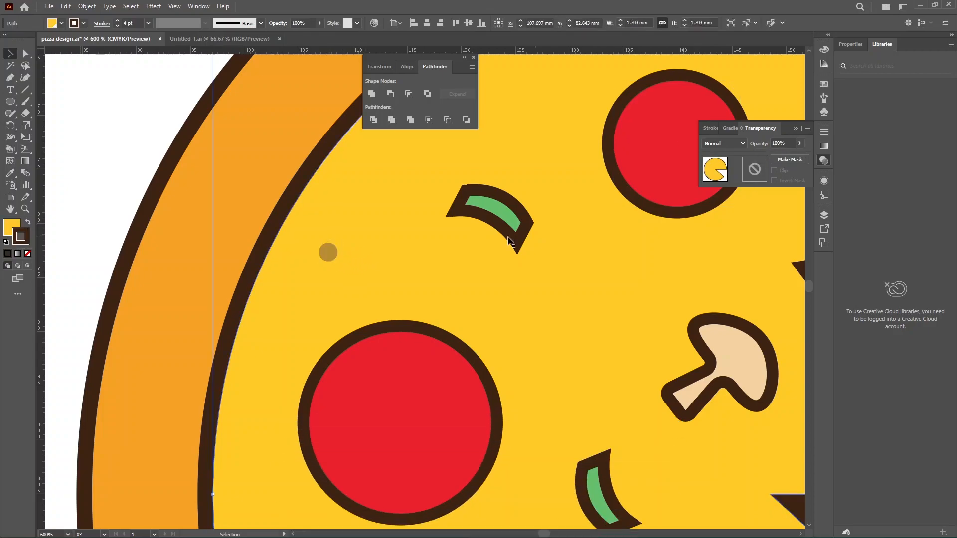
Copy the translucent spot twice at different sizes close by and group the three into a cluster about 7.2 by 7 mm.
{"action": "left_click", "coordinate": [325, 253]}
{"action": "mouse_move", "coordinate": [325, 253]}
{"action": "left_mouse_down"}
{"action": "mouse_move", "coordinate": [365, 263]}
{"action": "mouse_move", "coordinate": [411, 293]}
{"action": "mouse_move", "coordinate": [371, 223]}
{"action": "mouse_move", "coordinate": [376, 234]}
{"action": "mouse_move", "coordinate": [335, 266]}
{"action": "left_mouse_up"}
{"action": "left_click", "coordinate": [375, 270], "text": "shift"}
{"action": "left_click", "coordinate": [365, 237], "text": "shift"}
{"action": "key", "text": "ctrl+g"}
{"action": "scroll", "coordinate": [351, 269], "scroll_direction": "down", "scroll_amount": 3}
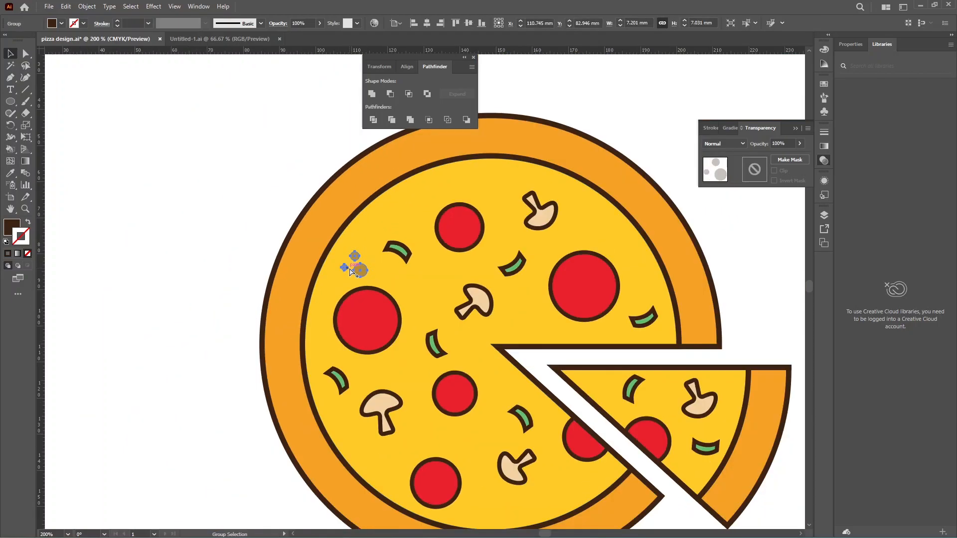
Copy the spot cluster above the large right red circle and above the uppermost red circle, deleting the top spot from the uppermost copy.
{"action": "left_click_drag", "start_coordinate": [362, 274], "coordinate": [468, 202]}
{"action": "left_click", "coordinate": [528, 146]}
{"action": "left_click", "coordinate": [467, 178]}
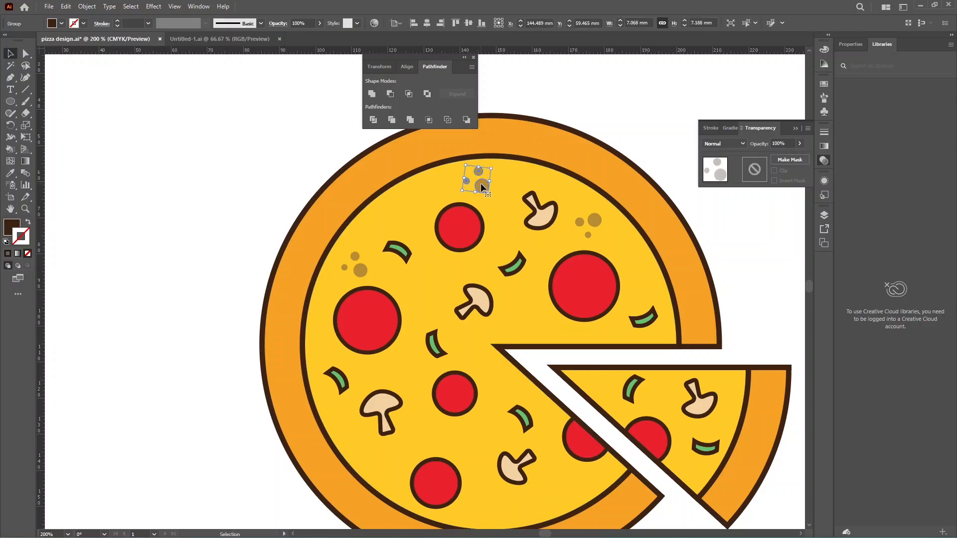
{"action": "double_click", "coordinate": [479, 170]}
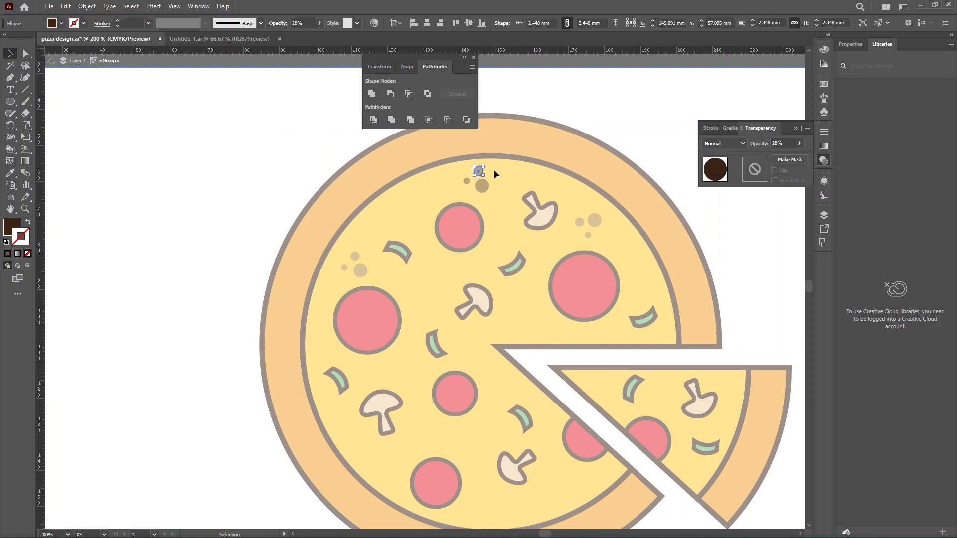
{"action": "key", "text": "Delete"}
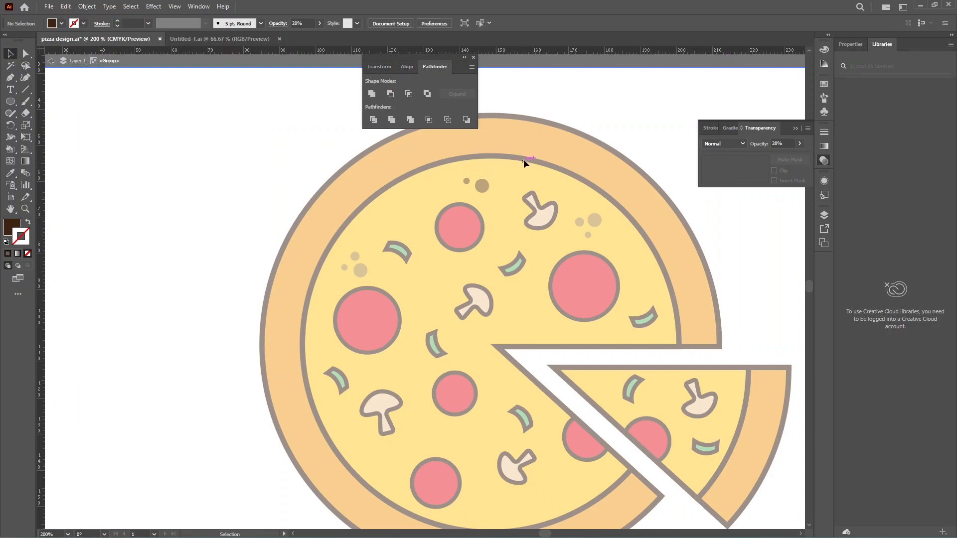
{"action": "double_click", "coordinate": [602, 108]}
Copy the spot cluster to five more gaps between the toppings across the middle and lower part of the main pizza.
{"action": "key", "text": "ctrl+minus"}
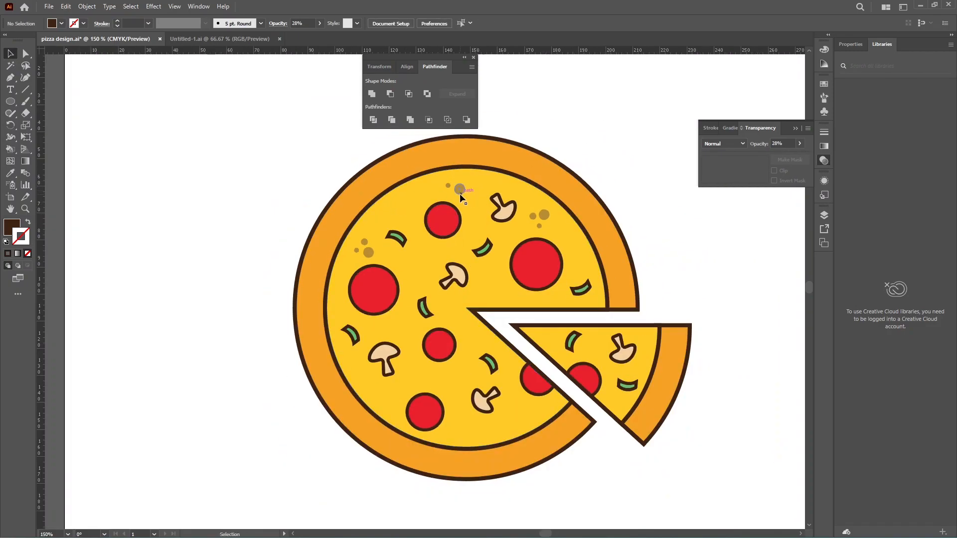
{"action": "scroll", "coordinate": [543, 203], "scroll_direction": "down", "scroll_amount": 1}
{"action": "left_click", "coordinate": [543, 203]}
{"action": "left_click_drag", "start_coordinate": [544, 202], "coordinate": [382, 385]}
{"action": "left_click_drag", "start_coordinate": [382, 384], "coordinate": [521, 404]}
{"action": "left_click_drag", "start_coordinate": [521, 404], "coordinate": [399, 309]}
{"action": "left_click", "coordinate": [305, 297]}
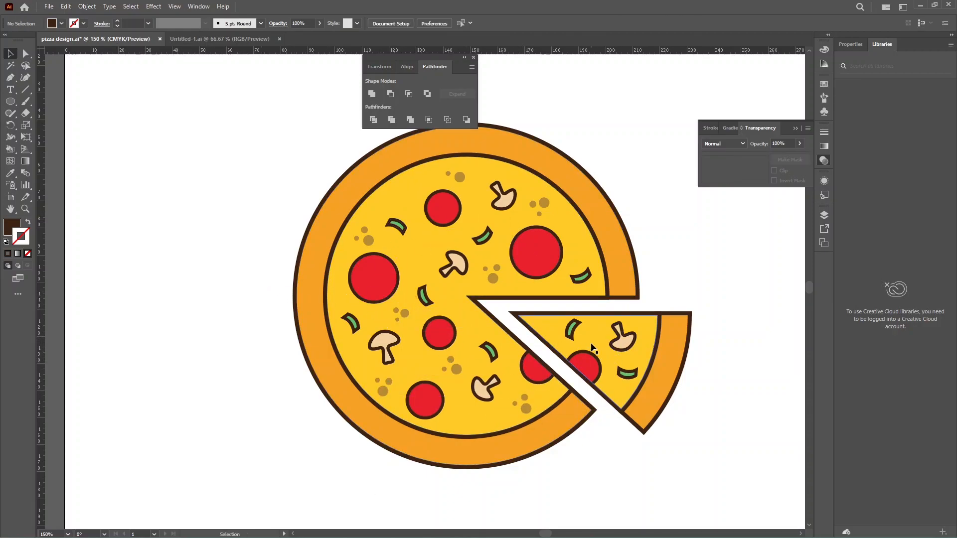
Copy the spot cluster onto the pulled-away slice between the green strip and the mushroom, keeping only two spots.
{"action": "left_click_drag", "start_coordinate": [453, 367], "coordinate": [597, 340]}
{"action": "scroll", "coordinate": [597, 340], "scroll_direction": "up", "scroll_amount": 5}
{"action": "double_click", "coordinate": [523, 345]}
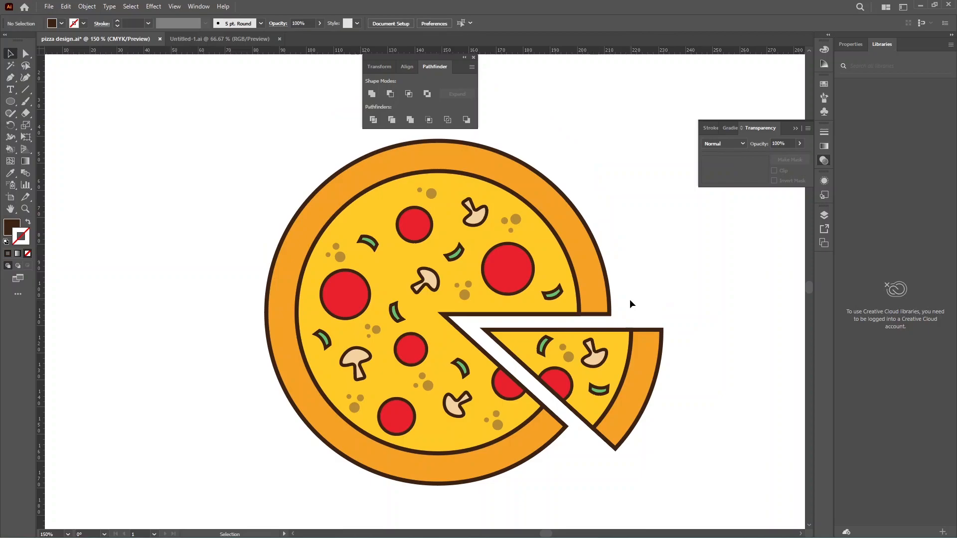
Align the strokes of all five mushrooms and of the green strips to the outside of their shapes.
{"action": "scroll", "coordinate": [235, 259], "scroll_direction": "down", "scroll_amount": 3}
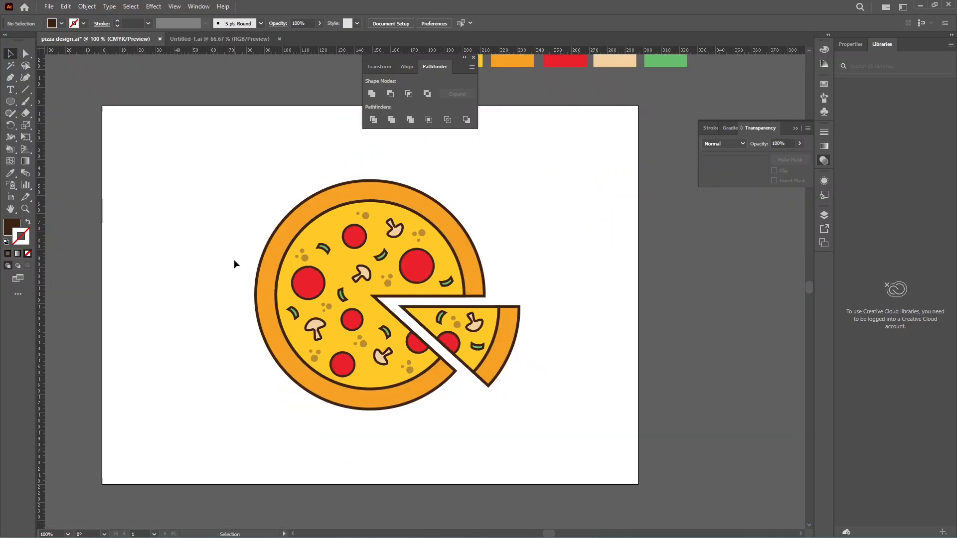
{"action": "scroll", "coordinate": [278, 315], "scroll_direction": "up", "scroll_amount": 3}
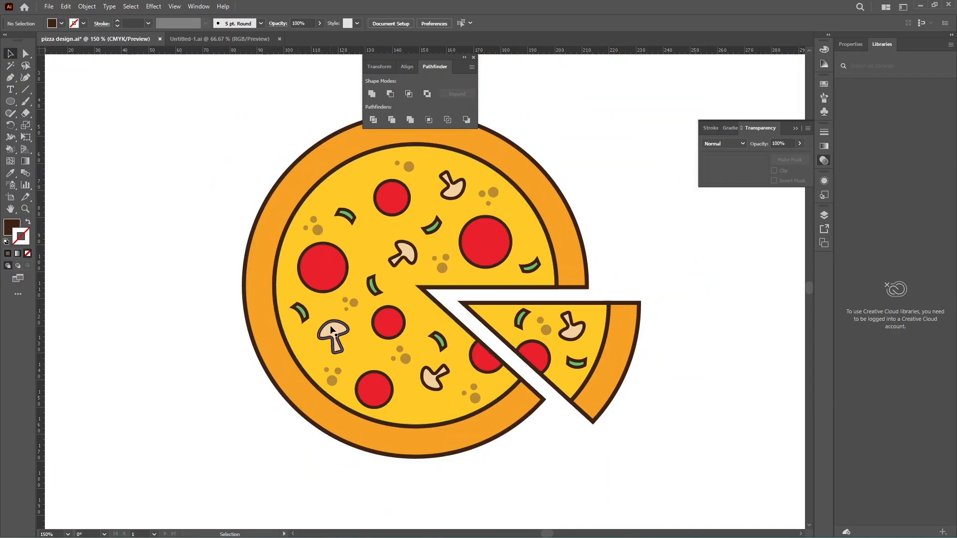
{"action": "left_click", "coordinate": [332, 331]}
{"action": "left_click", "coordinate": [824, 132]}
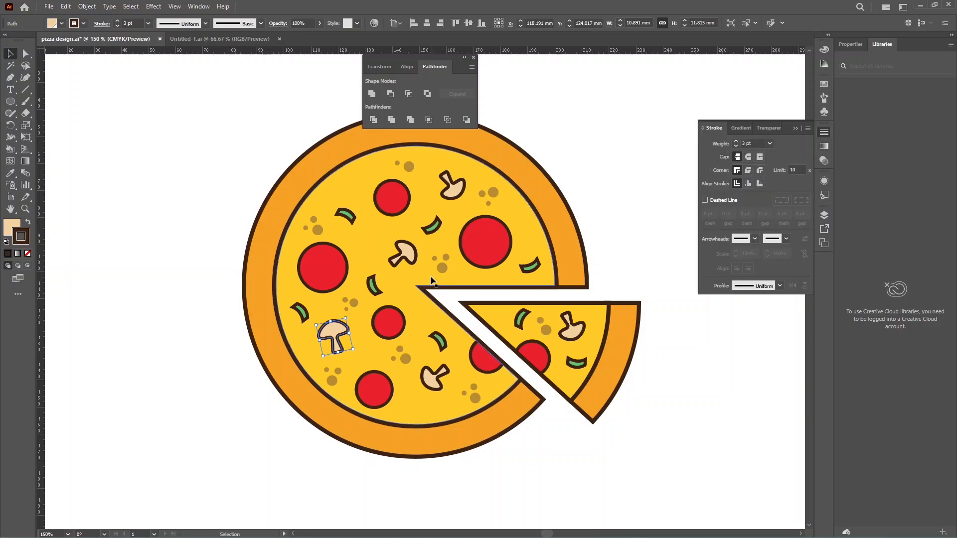
{"action": "left_click", "coordinate": [403, 253], "text": "shift"}
{"action": "left_click", "coordinate": [451, 188], "text": "shift"}
{"action": "left_click", "coordinate": [434, 380], "text": "shift"}
{"action": "left_click", "coordinate": [572, 335], "text": "shift"}
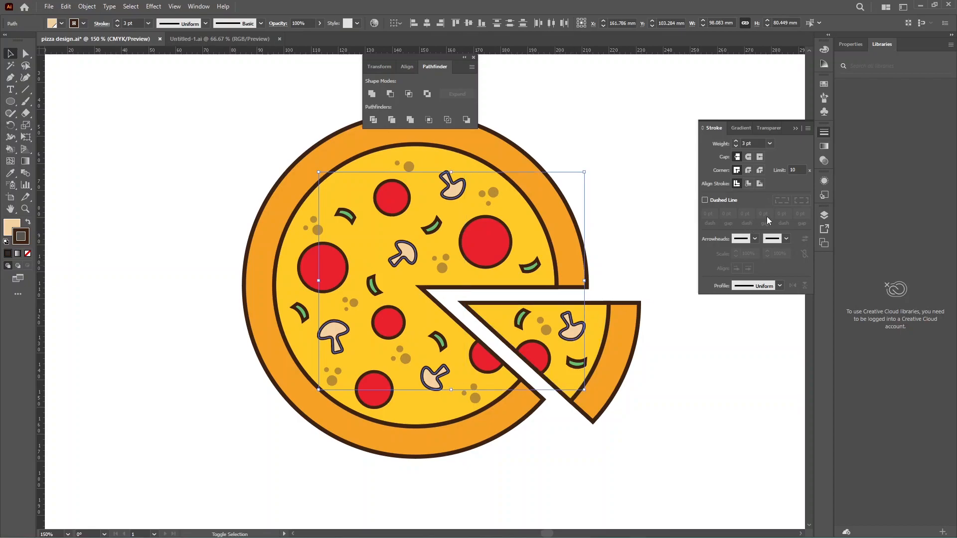
{"action": "left_click", "coordinate": [759, 184]}
{"action": "left_click", "coordinate": [666, 219]}
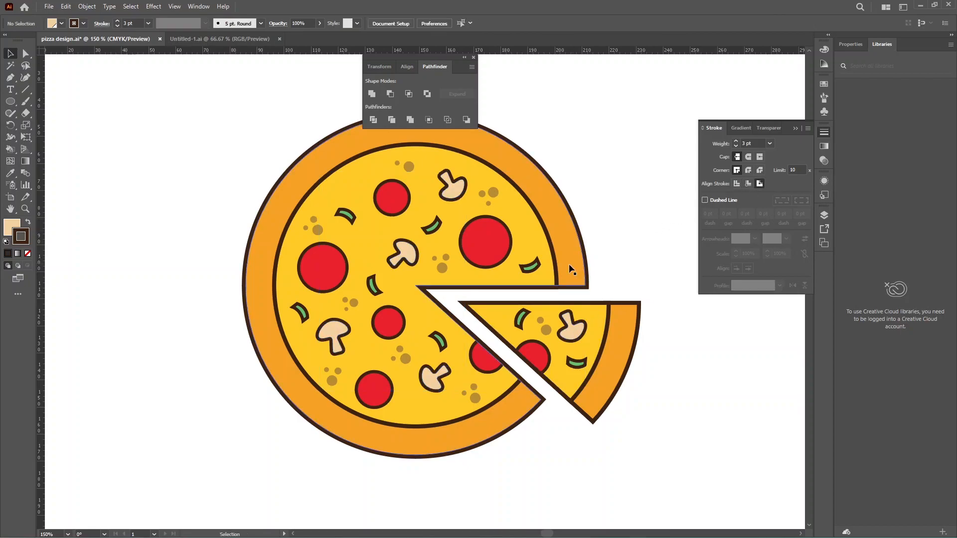
{"action": "left_click", "coordinate": [530, 266]}
{"action": "left_click", "coordinate": [521, 319], "text": "shift"}
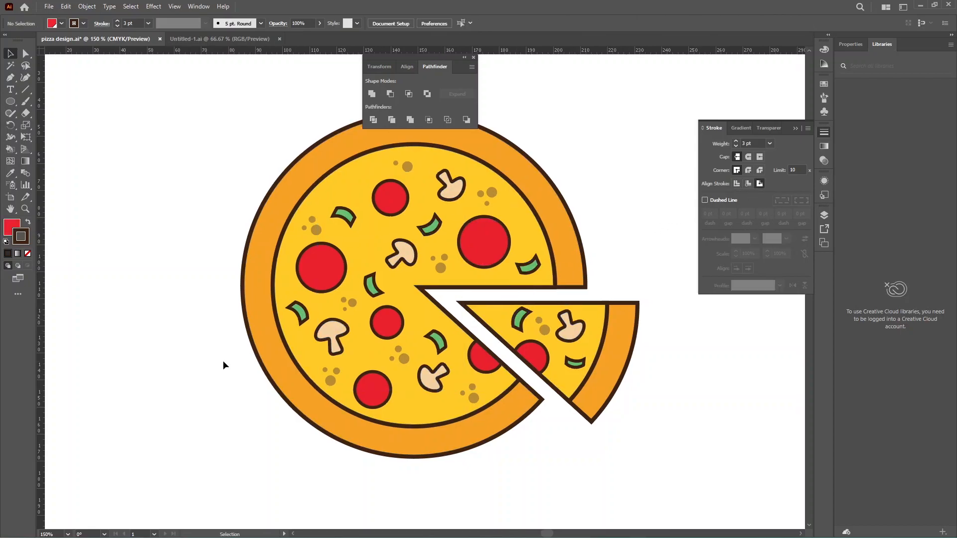
Duplicate the main pizza's yellow cheese shape in place, on top of the toppings.
{"action": "left_click", "coordinate": [299, 359]}
{"action": "key", "text": "a"}
{"action": "left_click", "coordinate": [330, 384]}
{"action": "key", "text": "v"}
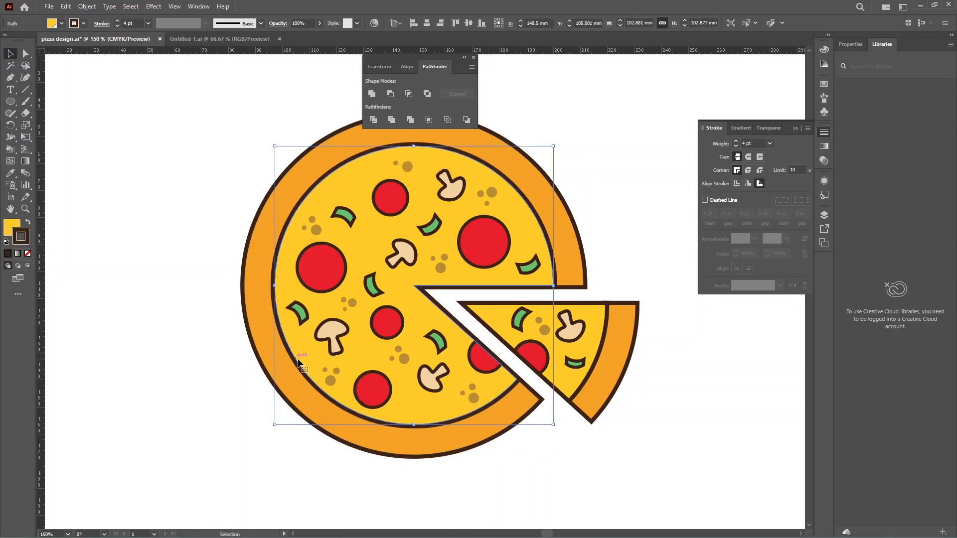
{"action": "key", "text": "a"}
{"action": "key", "text": "v"}
{"action": "left_click_drag", "start_coordinate": [296, 360], "coordinate": [164, 441]}
{"action": "key", "text": "ctrl+z"}
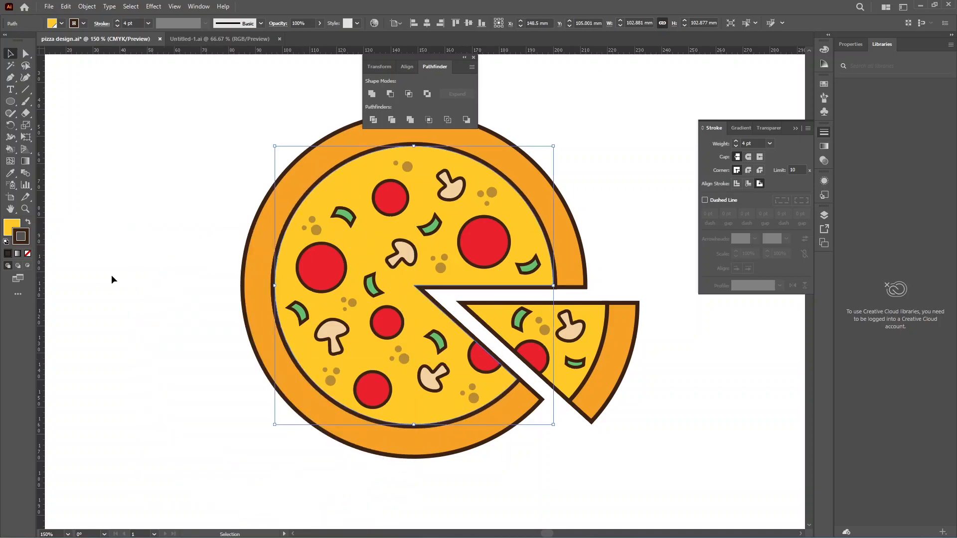
Remove the outline from the cheese copy and fill it with the dark brown swatch.
{"action": "left_click", "coordinate": [28, 254]}
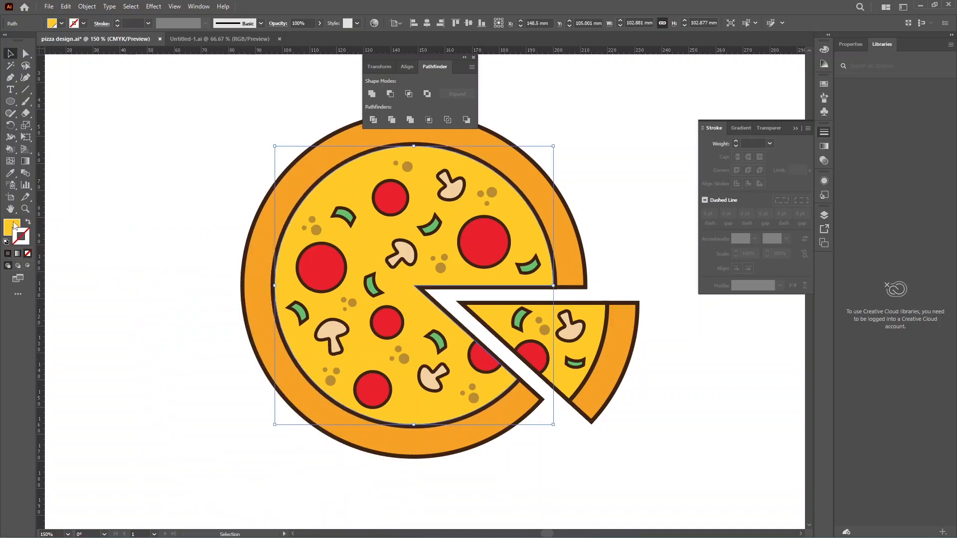
{"action": "left_click", "coordinate": [14, 226]}
{"action": "left_click", "coordinate": [824, 85]}
{"action": "left_click", "coordinate": [776, 122]}
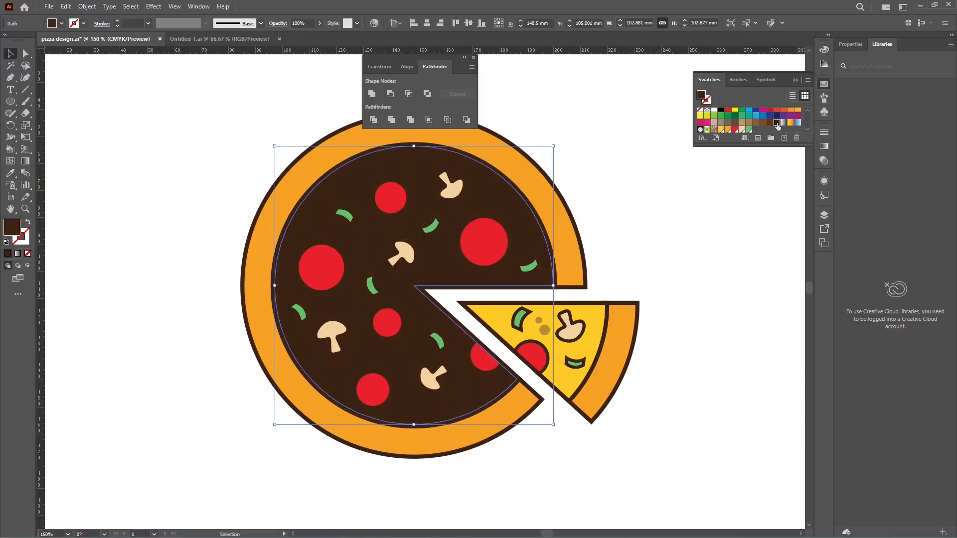
Send the brown copy backward behind the yellow cheese and enlarge it evenly from its centre to about 108.5 mm.
{"action": "scroll", "coordinate": [543, 207], "scroll_direction": "down", "scroll_amount": 3}
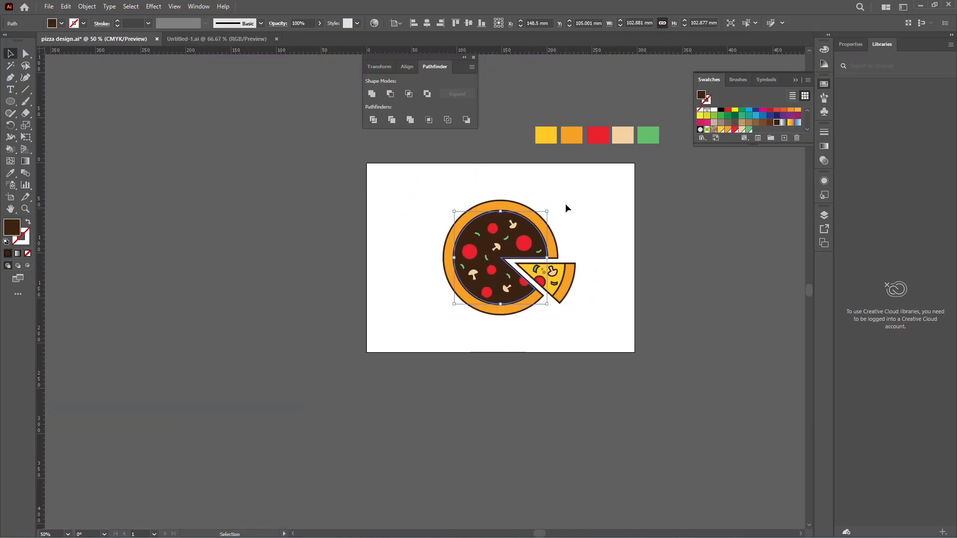
{"action": "scroll", "coordinate": [501, 250], "scroll_direction": "up", "scroll_amount": 3}
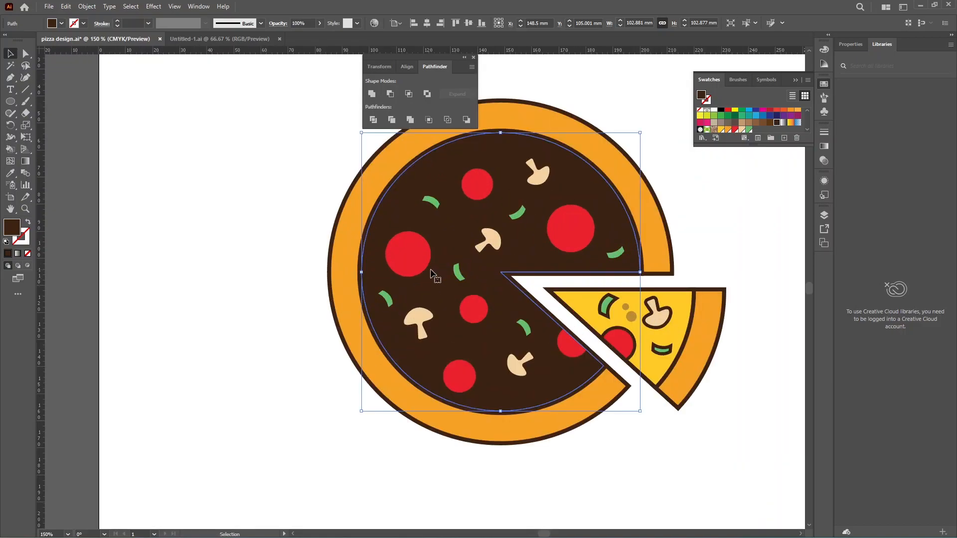
{"action": "key", "text": "ctrl+bracketleft"}
{"action": "key", "text": "ctrl+bracketleft"}
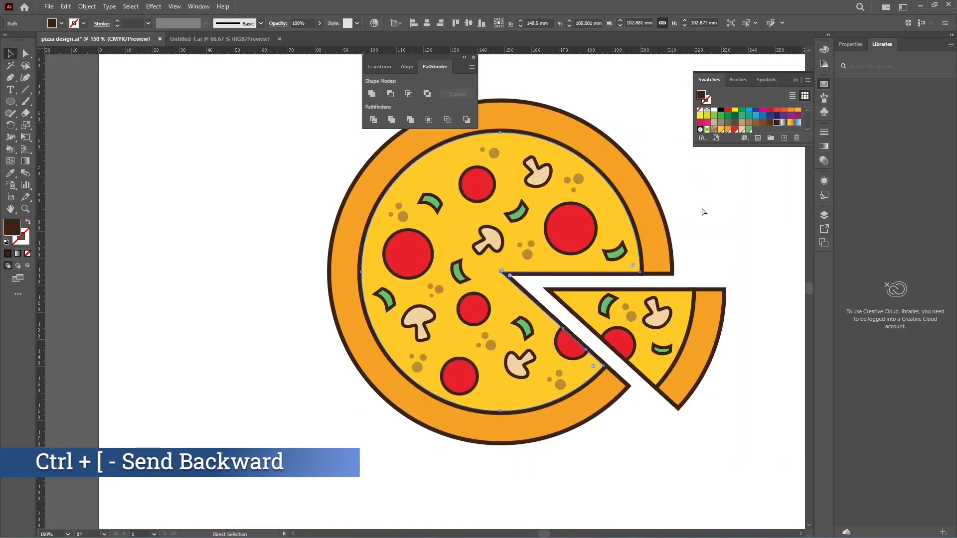
{"action": "left_click", "coordinate": [500, 133]}
{"action": "left_click_drag", "start_coordinate": [500, 132], "coordinate": [502, 127]}
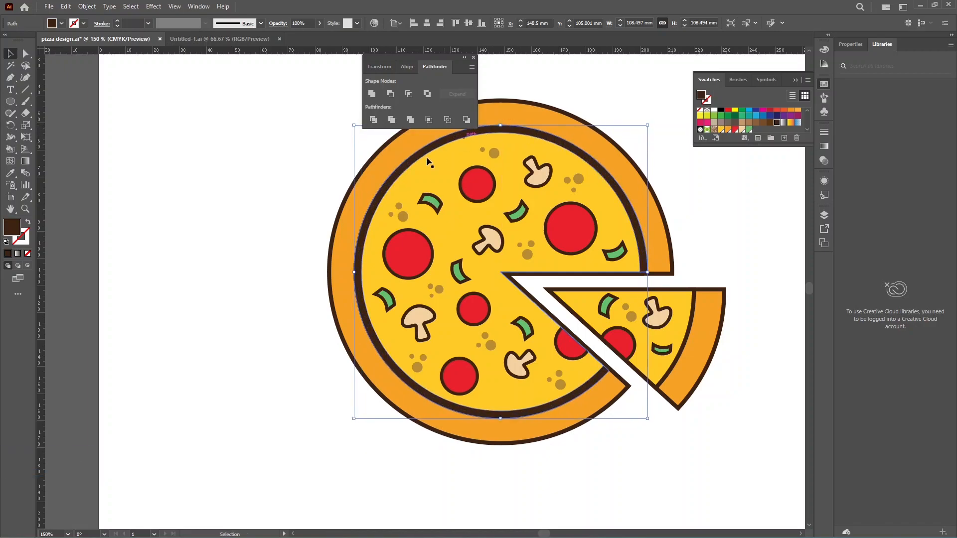
Lower the opacity of the enlarged brown shape to 33% as a shadow on the crust.
{"action": "left_click", "coordinate": [823, 162]}
{"action": "left_click", "coordinate": [800, 144]}
{"action": "left_click_drag", "start_coordinate": [798, 155], "coordinate": [771, 156]}
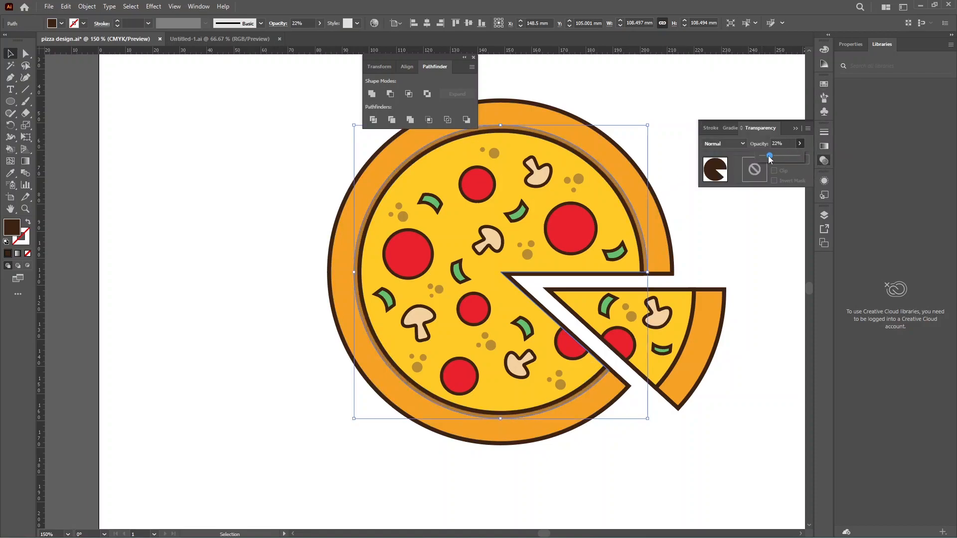
{"action": "left_click", "coordinate": [712, 212]}
Add a drop shadow to the main pizza's orange crust, with its blur set to 0.5 mm.
{"action": "scroll", "coordinate": [394, 250], "scroll_direction": "up", "scroll_amount": 1}
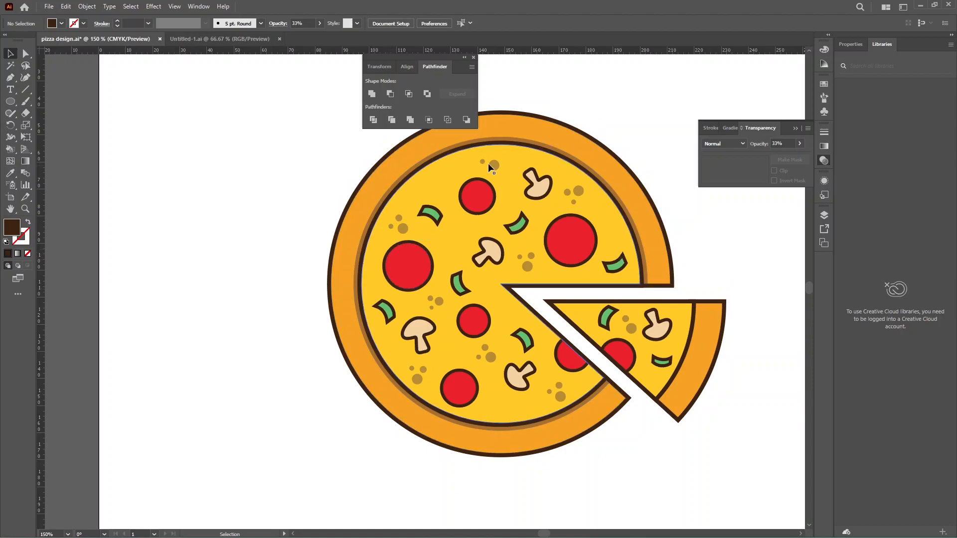
{"action": "left_click", "coordinate": [343, 335]}
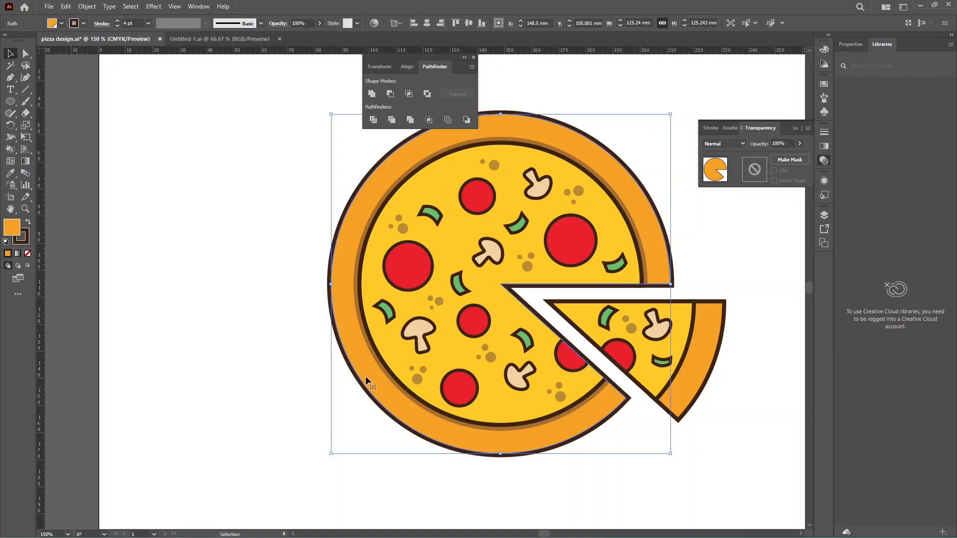
{"action": "left_click", "coordinate": [153, 6]}
{"action": "mouse_move", "coordinate": [189, 124]}
{"action": "left_click", "coordinate": [279, 121]}
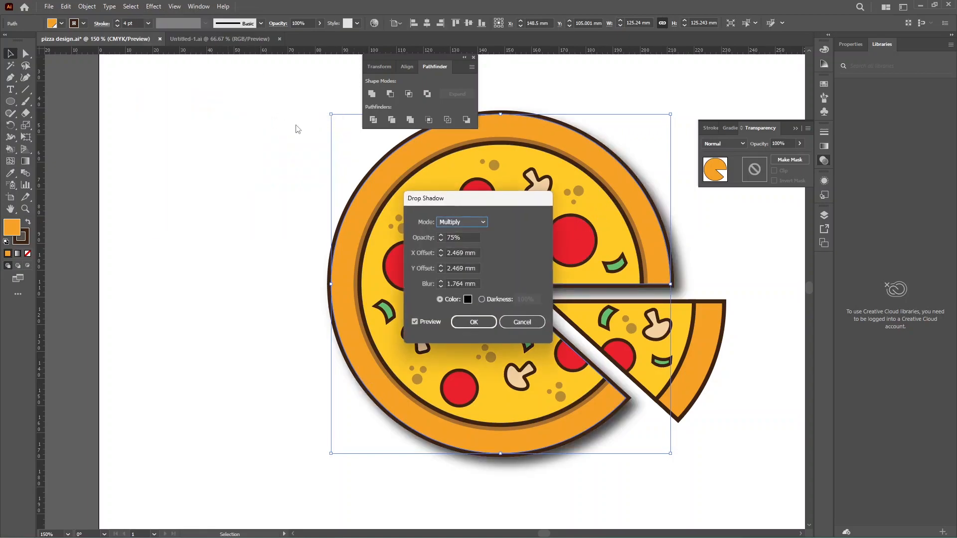
{"action": "left_click_drag", "start_coordinate": [302, 238], "coordinate": [255, 236]}
{"action": "type", "text": "0.0"}
{"action": "key", "text": "BackSpace"}
{"action": "type", "text": "5"}
Set the drop shadow's X and Y offsets to 1 mm and its opacity to 40%, and apply it.
{"action": "left_click_drag", "start_coordinate": [302, 211], "coordinate": [239, 213]}
{"action": "type", "text": "1"}
{"action": "key", "text": "Tab"}
{"action": "type", "text": "1"}
{"action": "key", "text": "Tab"}
{"action": "double_click", "coordinate": [270, 195]}
{"action": "type", "text": "40"}
{"action": "key", "text": "Tab"}
{"action": "left_click", "coordinate": [299, 280]}
{"action": "left_click", "coordinate": [256, 311]}
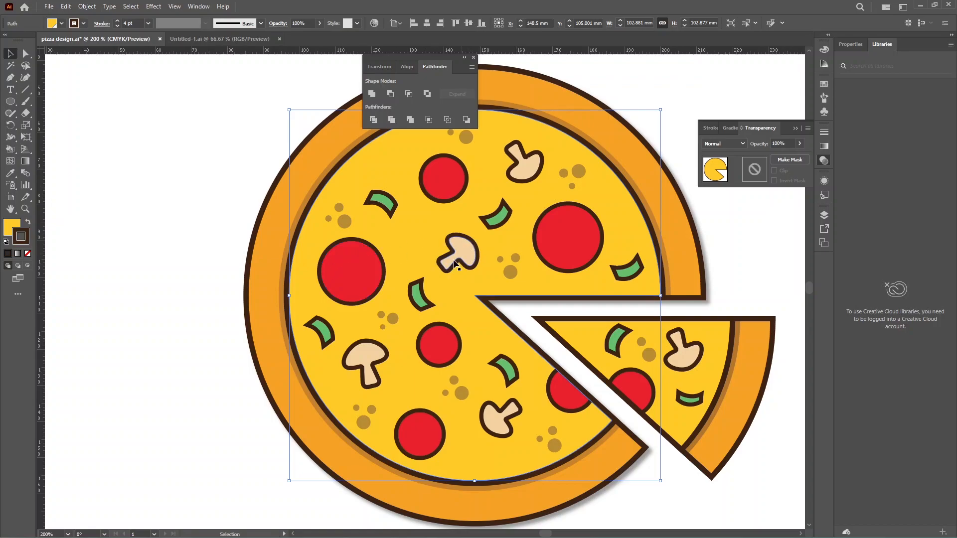
Copy the brown spot group onto the large left red circle and the small middle red circle.
{"action": "left_click", "coordinate": [343, 211]}
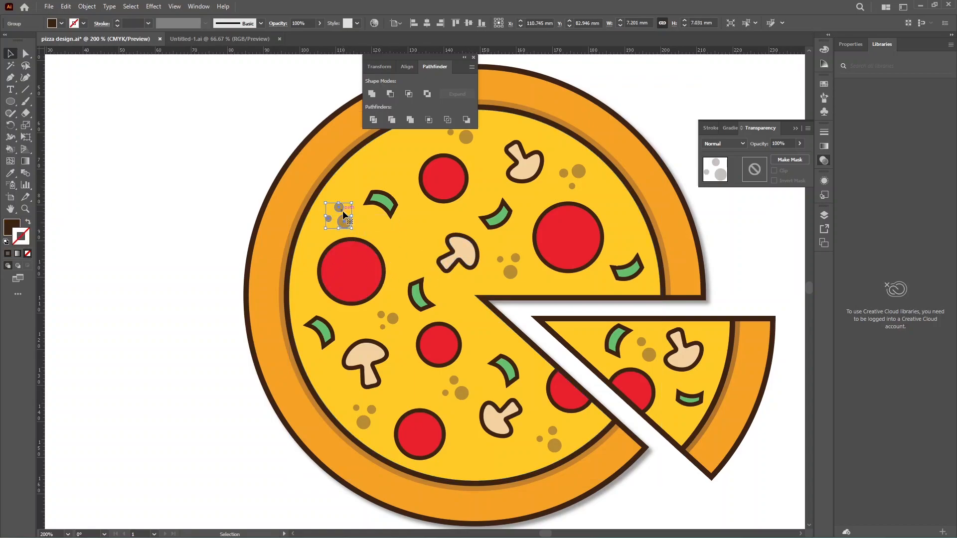
{"action": "left_click_drag", "start_coordinate": [342, 227], "coordinate": [403, 334]}
{"action": "scroll", "coordinate": [356, 282], "scroll_direction": "up", "scroll_amount": 3}
{"action": "scroll", "coordinate": [367, 289], "scroll_direction": "down", "scroll_amount": 4}
{"action": "scroll", "coordinate": [402, 334], "scroll_direction": "up", "scroll_amount": 3}
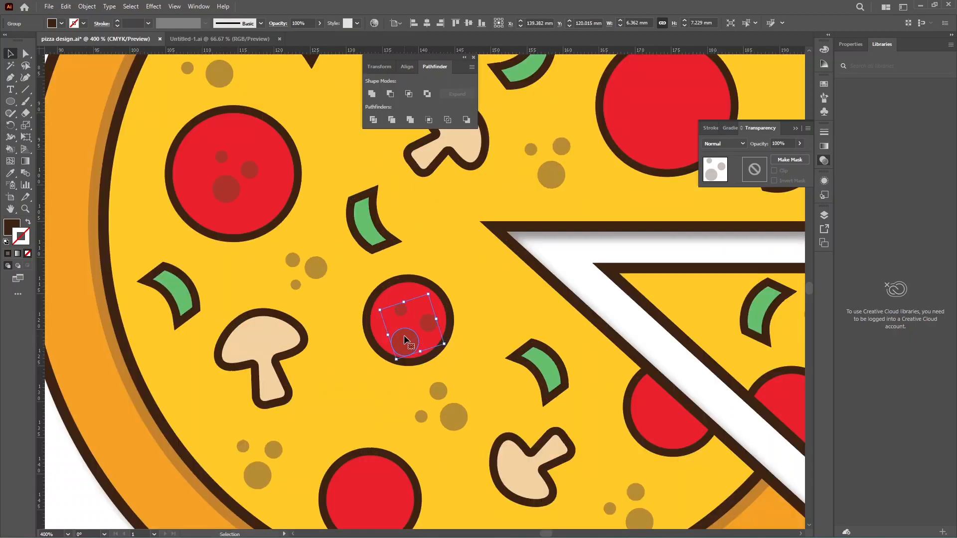
Delete the largest brown spot on the small middle red circle and reposition another spot inside the circle.
{"action": "double_click", "coordinate": [410, 341]}
{"action": "left_click", "coordinate": [411, 341]}
{"action": "key", "text": "Delete"}
{"action": "left_click", "coordinate": [429, 322]}
{"action": "left_click_drag", "start_coordinate": [443, 329], "coordinate": [408, 339]}
{"action": "scroll", "coordinate": [394, 343], "scroll_direction": "down", "scroll_amount": 2}
Copy brown spots onto the remaining red circles, including the two halves cut by the slice.
{"action": "left_click", "coordinate": [395, 171]}
{"action": "left_click_drag", "start_coordinate": [396, 171], "coordinate": [521, 247]}
{"action": "scroll", "coordinate": [519, 224], "scroll_direction": "down", "scroll_amount": 1}
{"action": "left_click_drag", "start_coordinate": [388, 308], "coordinate": [578, 354]}
{"action": "key", "text": "ctrl+shift+a"}
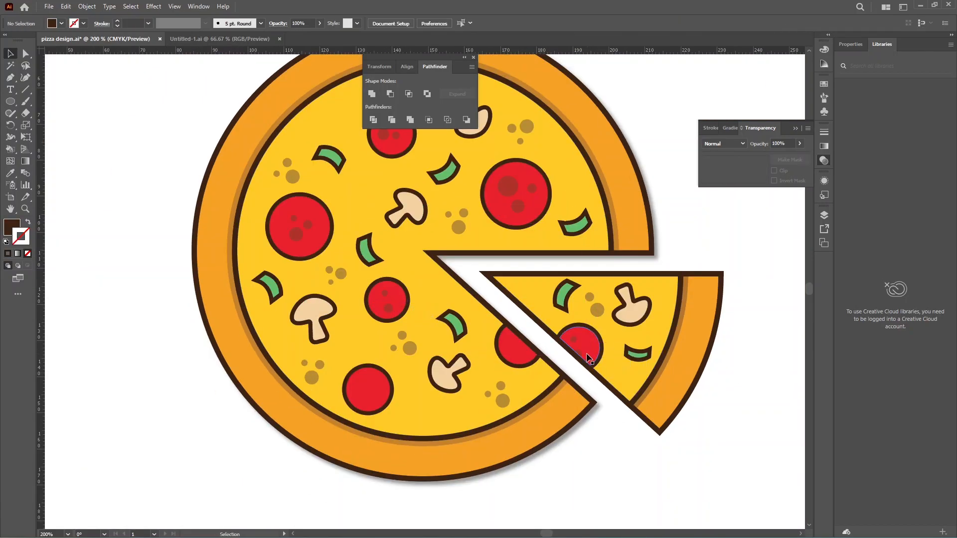
{"action": "scroll", "coordinate": [379, 394], "scroll_direction": "down", "scroll_amount": 1}
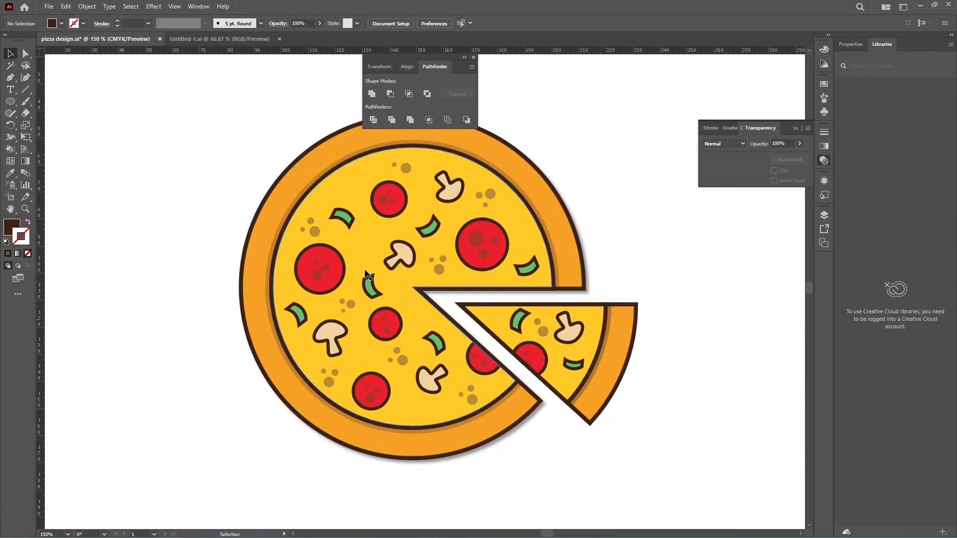
Duplicate the large left red circle in place, remove the copy's outline and fill it with a blue swatch.
{"action": "scroll", "coordinate": [302, 268], "scroll_direction": "up", "scroll_amount": 3}
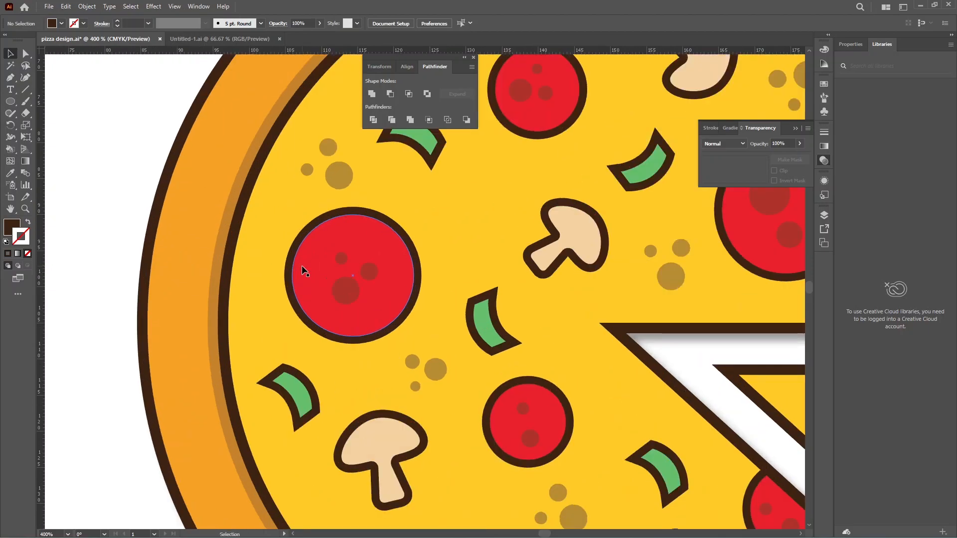
{"action": "left_click", "coordinate": [306, 274]}
{"action": "key", "text": "a"}
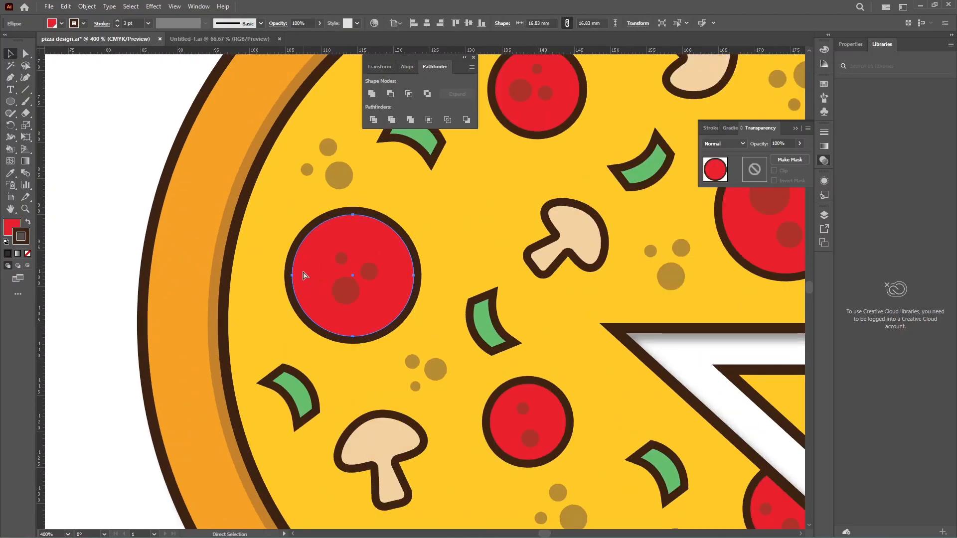
{"action": "key", "text": "v"}
{"action": "scroll", "coordinate": [303, 271], "scroll_direction": "up", "scroll_amount": 2}
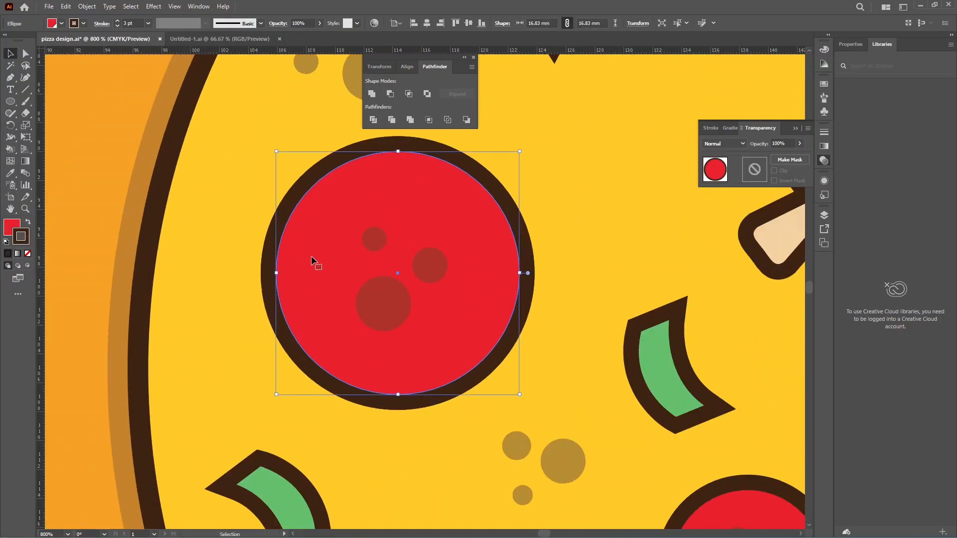
{"action": "left_click_drag", "start_coordinate": [311, 256], "coordinate": [166, 297]}
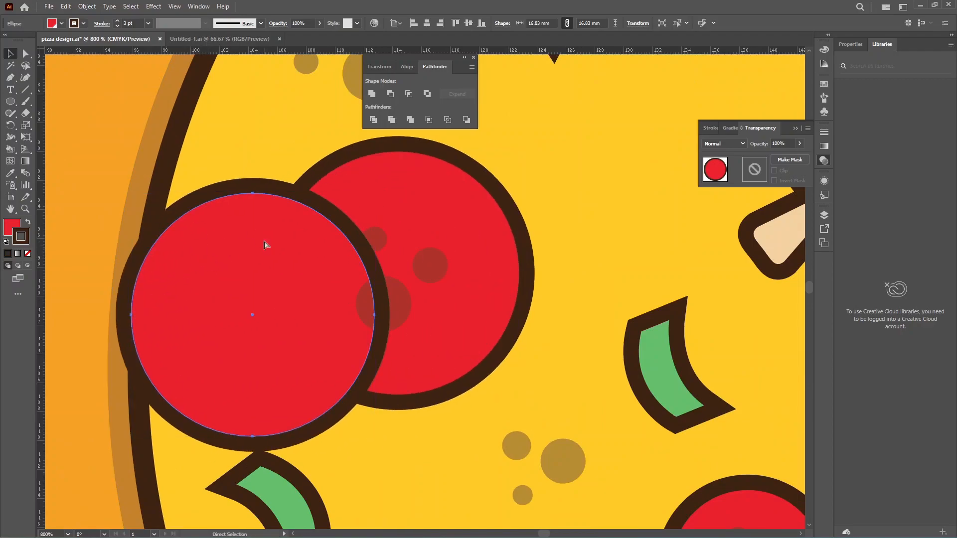
{"action": "key", "text": "ctrl+z"}
{"action": "left_click", "coordinate": [28, 255]}
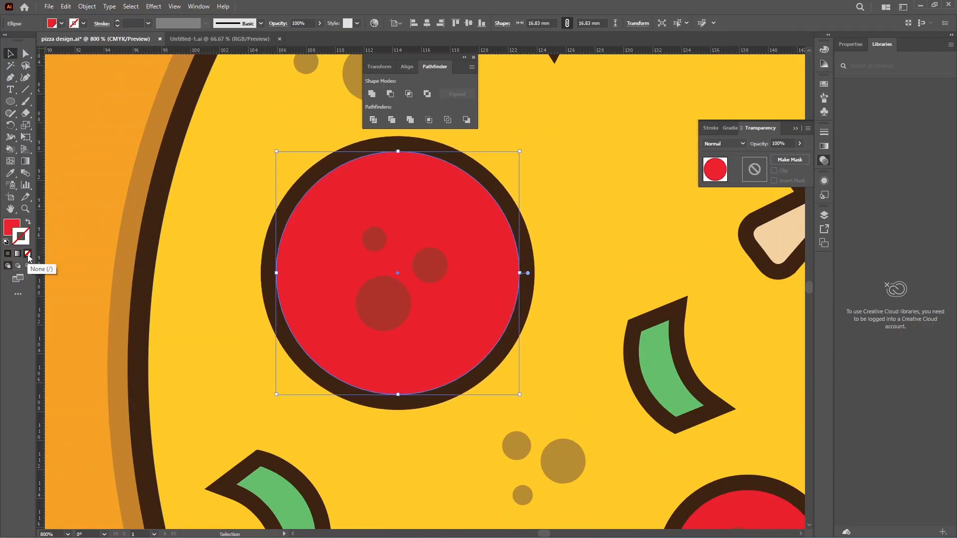
{"action": "left_click", "coordinate": [823, 85]}
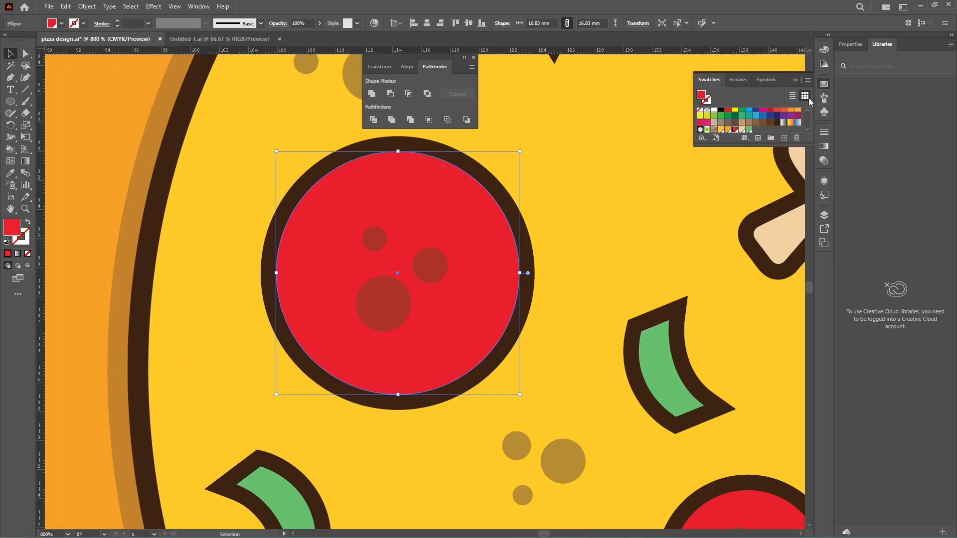
{"action": "left_click", "coordinate": [763, 116]}
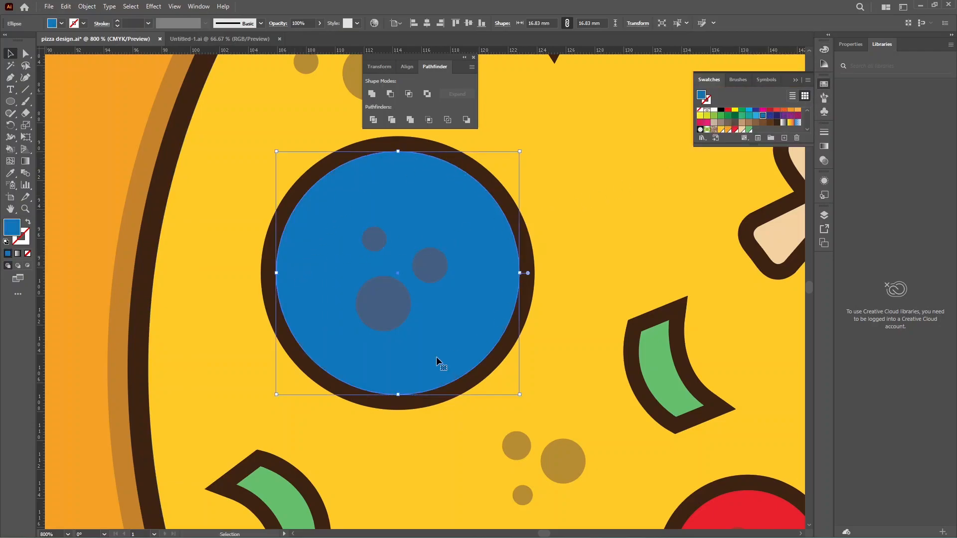
Duplicate the blue circle, shift the copy straight down about 1 mm, and select both blue circles.
{"action": "key", "text": "a"}
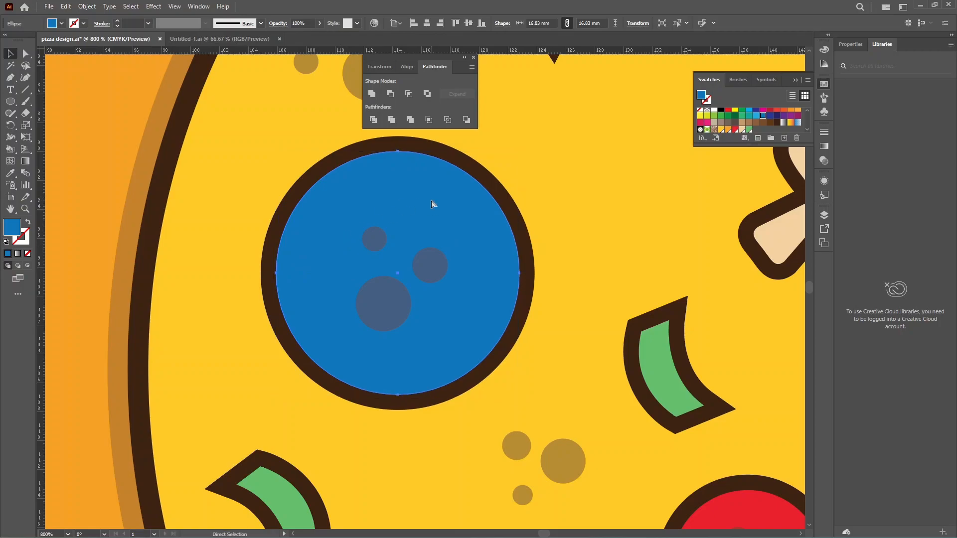
{"action": "key", "text": "v"}
{"action": "left_click_drag", "start_coordinate": [410, 207], "coordinate": [348, 205]}
{"action": "key", "text": "ctrl+z"}
{"action": "key", "text": "ctrl+z"}
{"action": "left_click", "coordinate": [532, 198]}
{"action": "left_click", "coordinate": [411, 195]}
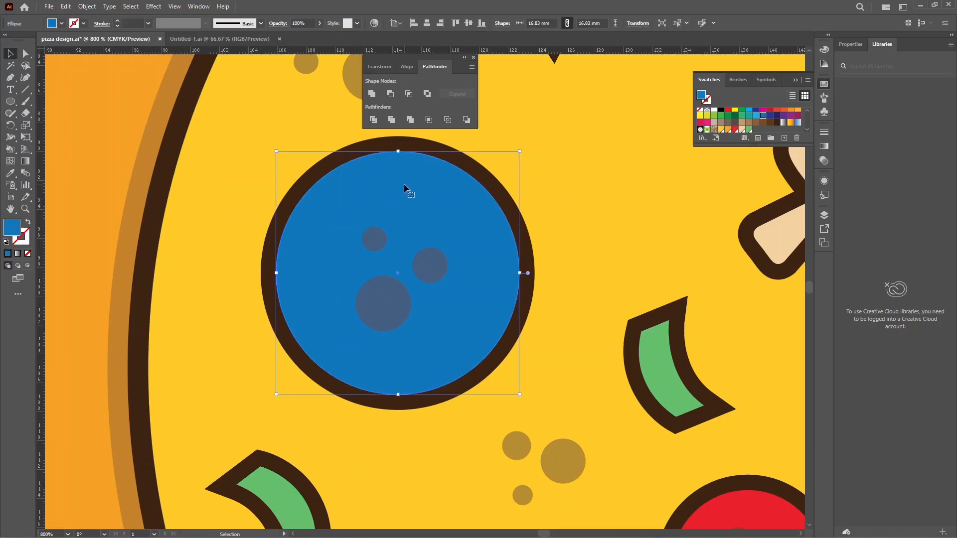
{"action": "left_click_drag", "start_coordinate": [404, 185], "coordinate": [404, 198]}
{"action": "key", "text": "ctrl+shift+a"}
{"action": "left_click", "coordinate": [355, 169]}
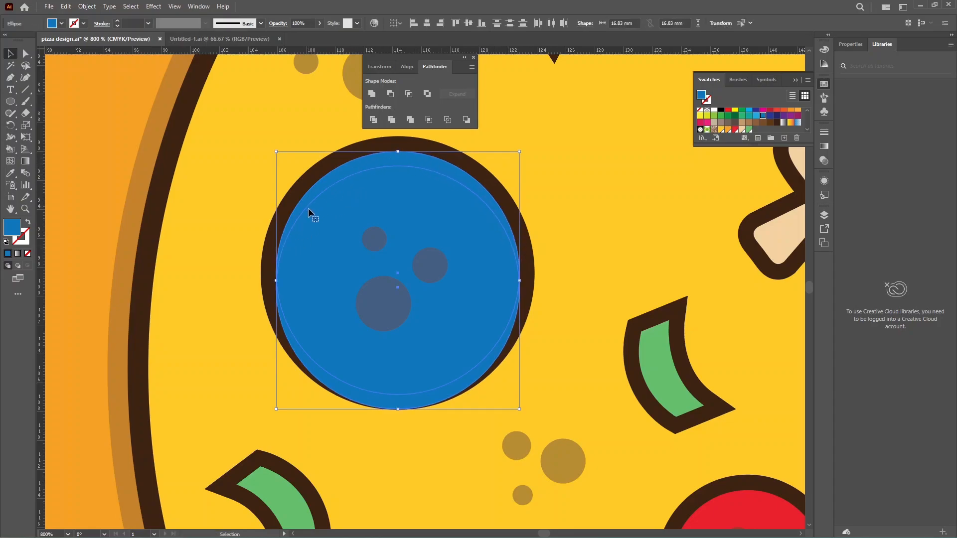
Remove the overlap and the lower sliver of the blue circles with the Shape Builder, keeping only the upper crescent.
{"action": "left_click_drag", "start_coordinate": [10, 149], "coordinate": [52, 150]}
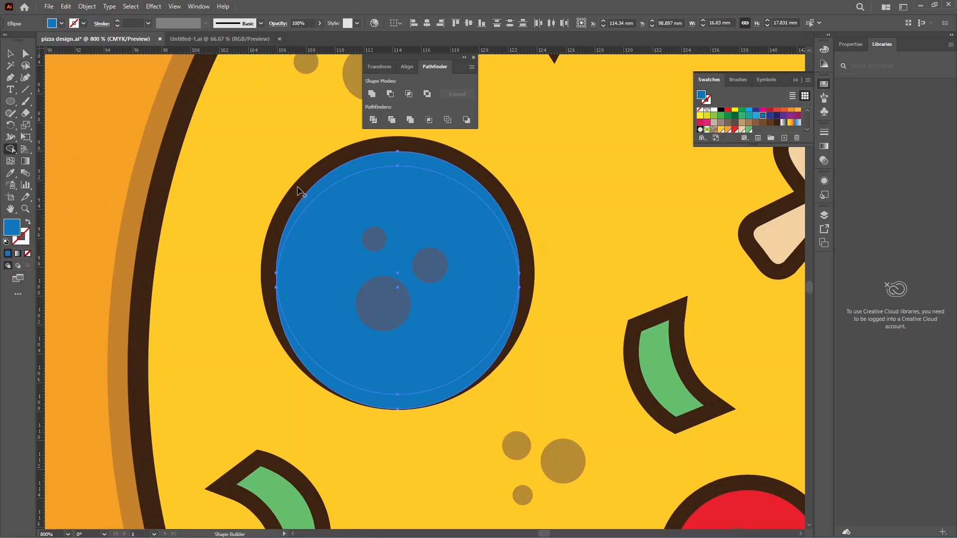
{"action": "left_click", "coordinate": [331, 216], "text": "alt"}
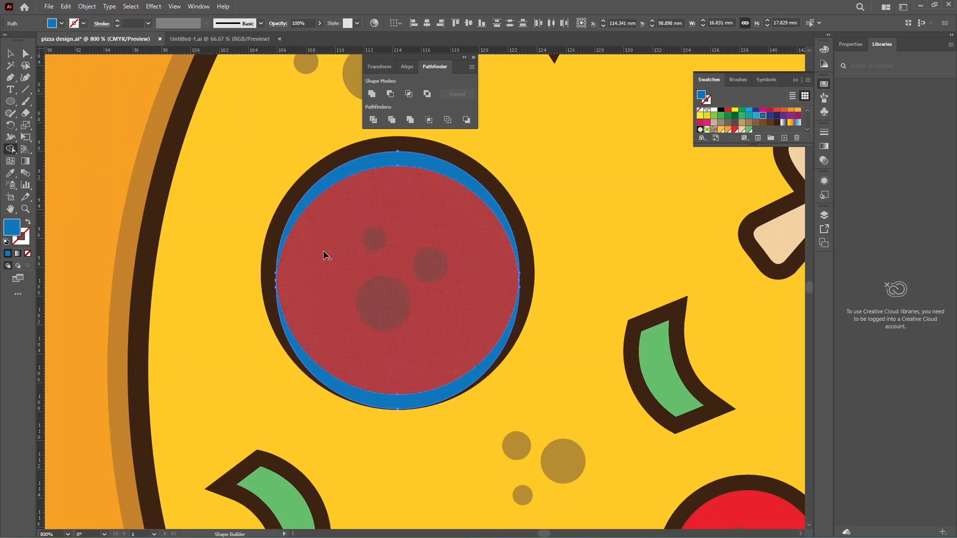
{"action": "left_click", "coordinate": [289, 330], "text": "alt"}
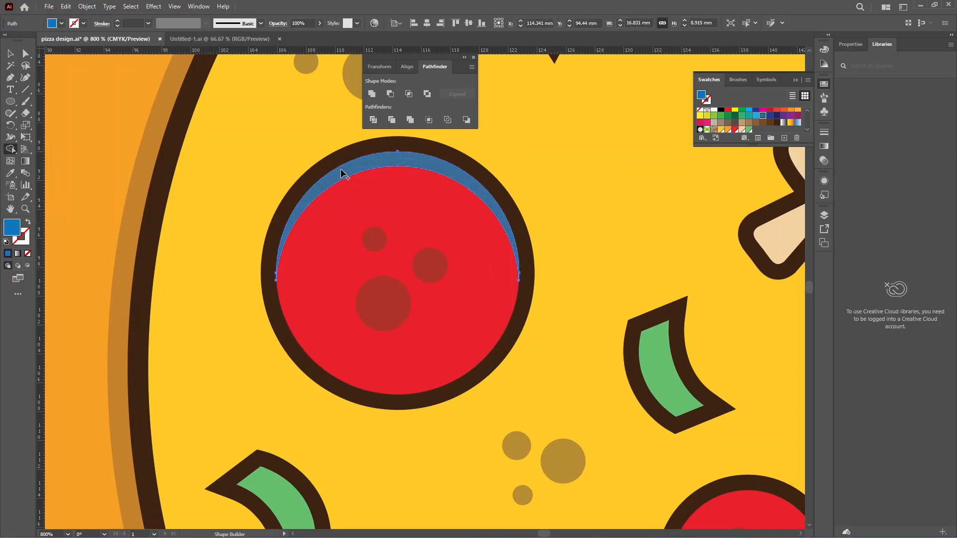
{"action": "left_click", "coordinate": [10, 53]}
{"action": "left_click", "coordinate": [210, 205]}
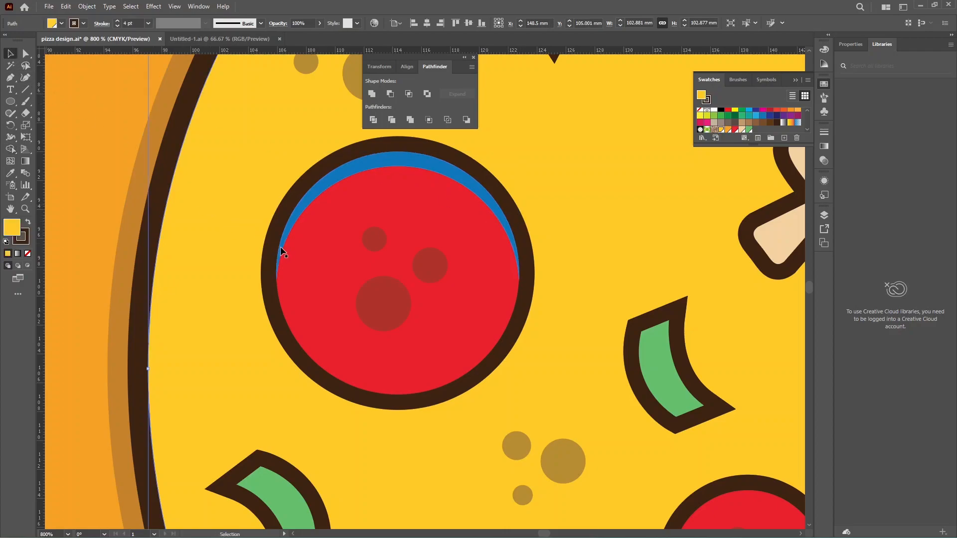
{"action": "left_click_drag", "start_coordinate": [324, 191], "coordinate": [341, 204]}
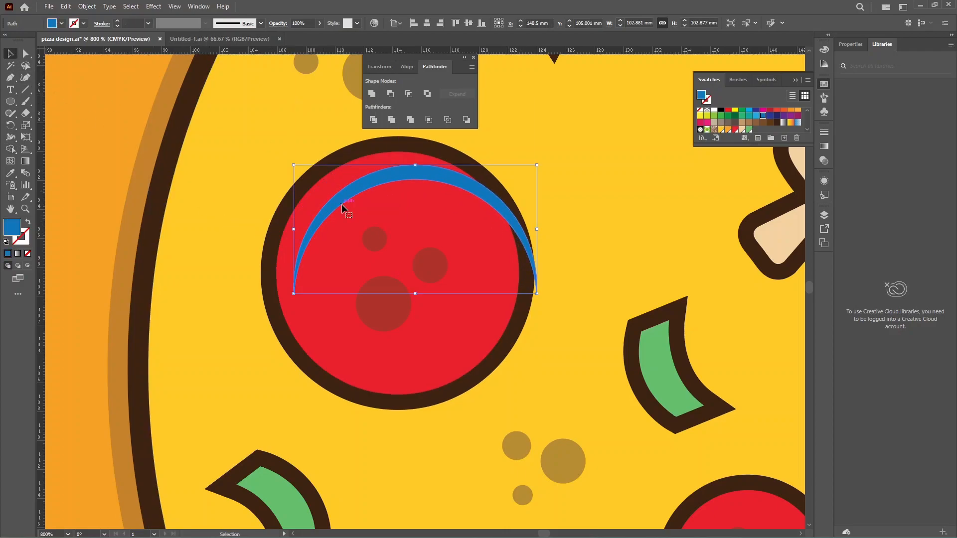
{"action": "key", "text": "ctrl+z"}
{"action": "left_click", "coordinate": [267, 272]}
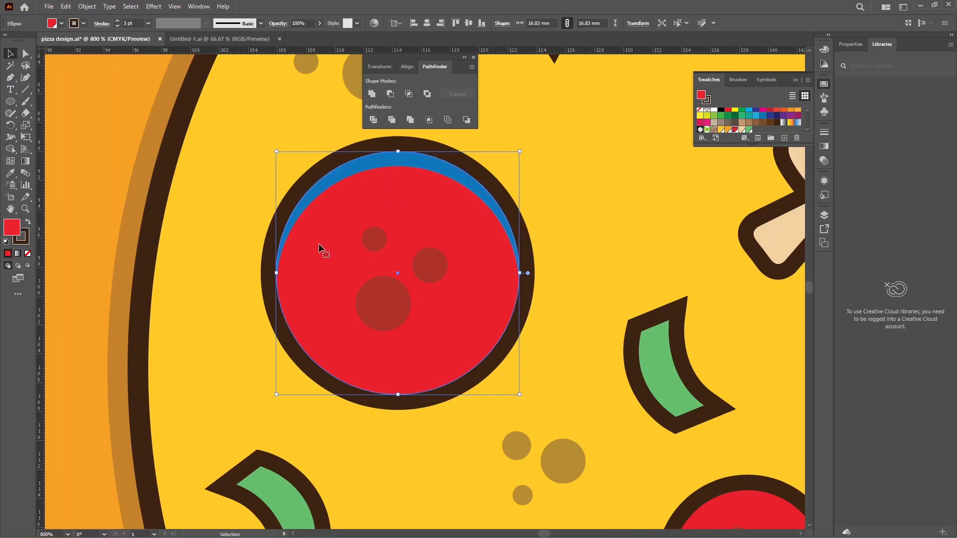
Fill the blue crescent with the cream colour sampled from the palette squares above the artboard.
{"action": "left_click", "coordinate": [395, 165]}
{"action": "left_click_drag", "start_coordinate": [396, 166], "coordinate": [394, 199]}
{"action": "key", "text": "ctrl+z"}
{"action": "scroll", "coordinate": [368, 212], "scroll_direction": "down", "scroll_amount": 5}
{"action": "scroll", "coordinate": [374, 214], "scroll_direction": "up", "scroll_amount": 2}
{"action": "scroll", "coordinate": [454, 232], "scroll_direction": "down", "scroll_amount": 2}
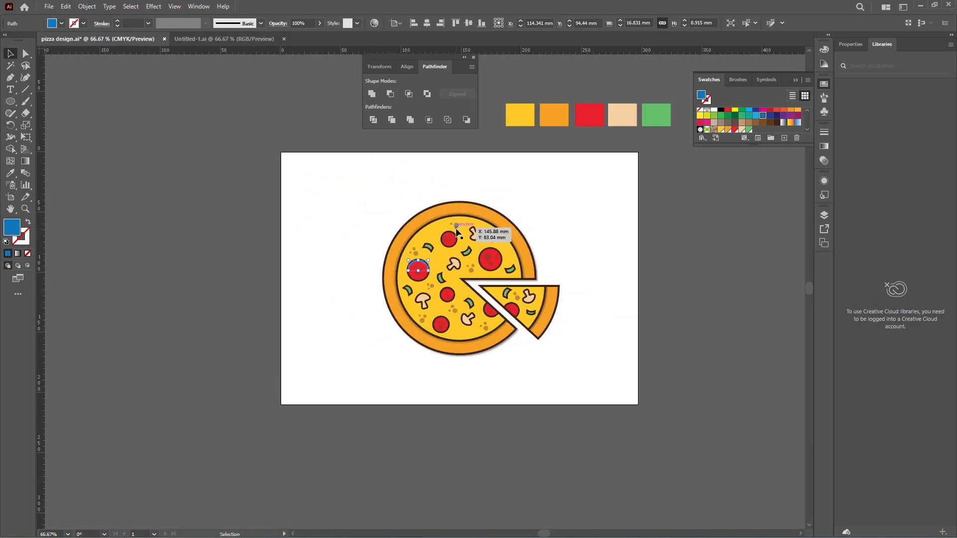
{"action": "key", "text": "i"}
{"action": "left_click", "coordinate": [622, 116]}
{"action": "key", "text": "v"}
{"action": "scroll", "coordinate": [420, 270], "scroll_direction": "up", "scroll_amount": 5}
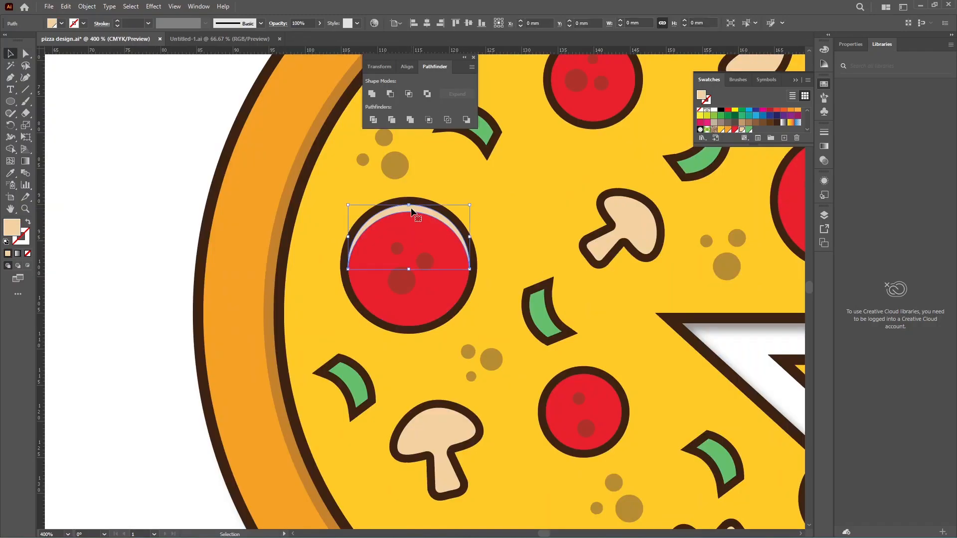
Lower the opacity of the cream crescent to 56% as a highlight on the red circle.
{"action": "left_click", "coordinate": [824, 161]}
{"action": "left_click", "coordinate": [799, 144]}
{"action": "left_click_drag", "start_coordinate": [798, 156], "coordinate": [782, 156]}
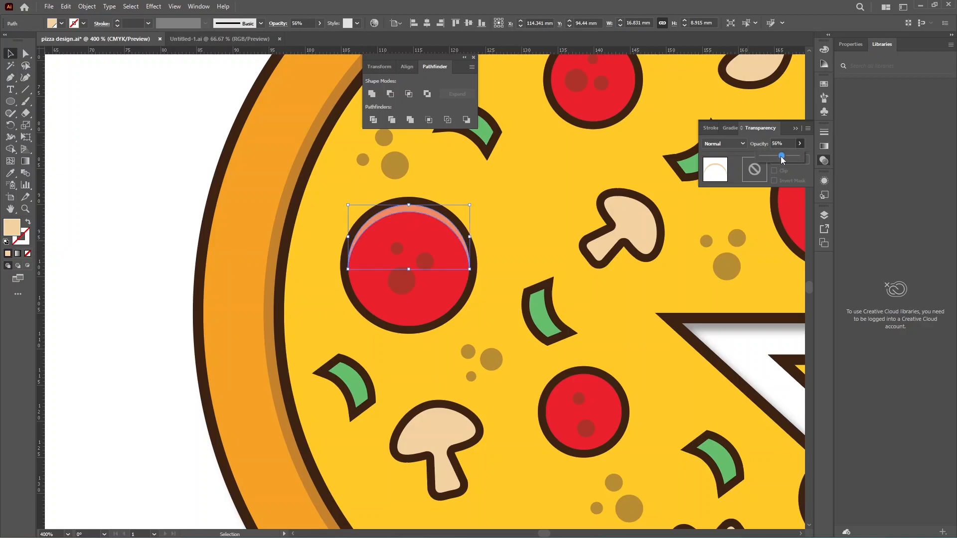
{"action": "left_click", "coordinate": [181, 187]}
{"action": "scroll", "coordinate": [179, 252], "scroll_direction": "down", "scroll_amount": 3}
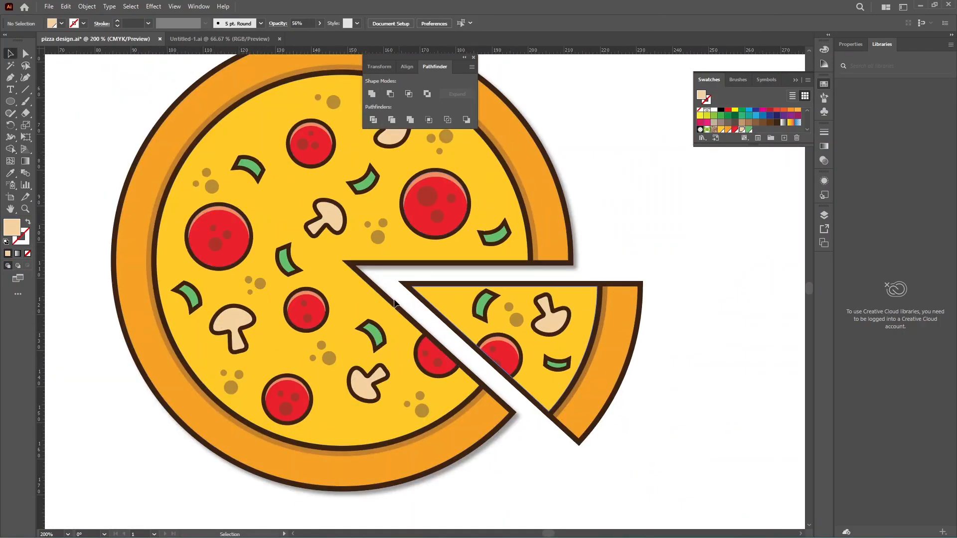
Duplicate the mushroom near the pizza's centre in place, remove the copy's outline and fill it with the dark brown swatch.
{"action": "scroll", "coordinate": [408, 325], "scroll_direction": "down", "scroll_amount": 1}
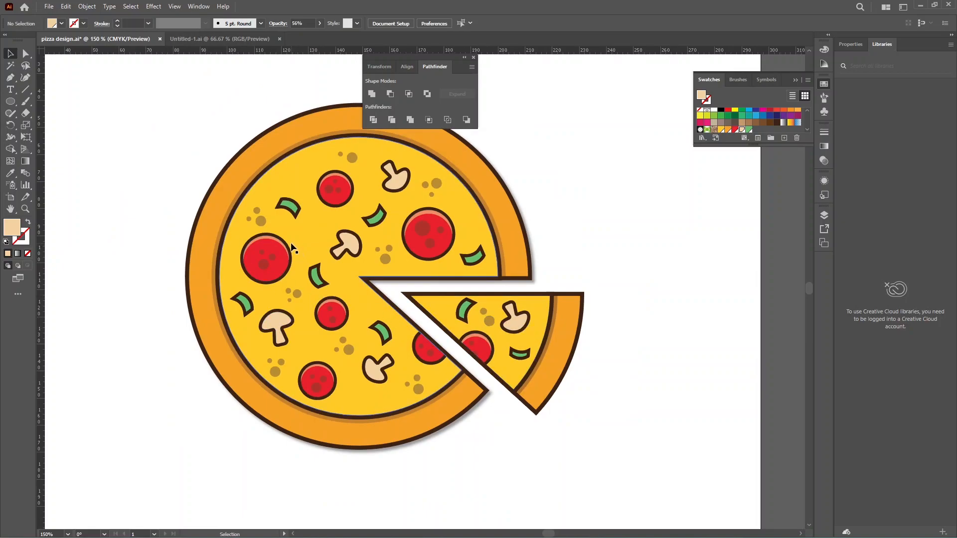
{"action": "left_click", "coordinate": [357, 251], "text": "ctrl"}
{"action": "scroll", "coordinate": [358, 252], "scroll_direction": "up", "scroll_amount": 2}
{"action": "scroll", "coordinate": [345, 256], "scroll_direction": "up", "scroll_amount": 3}
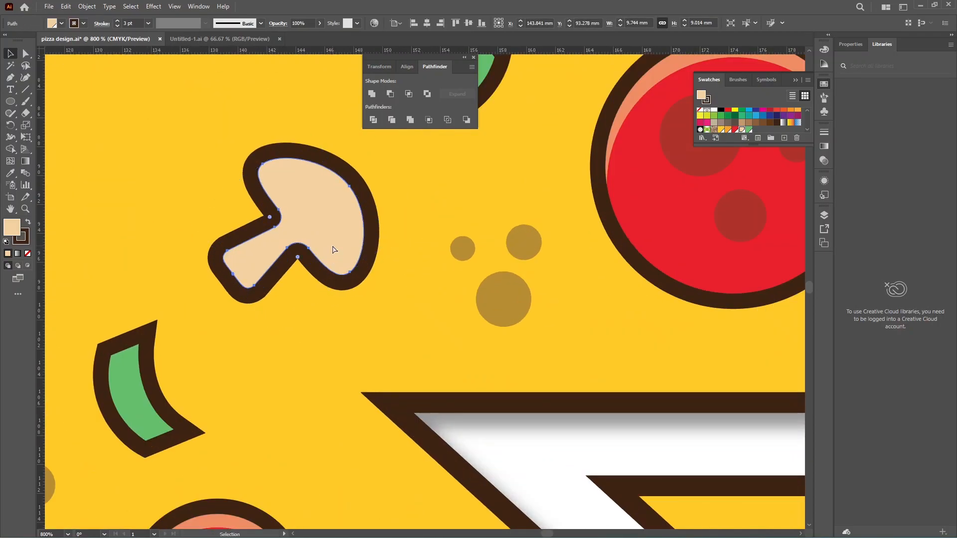
{"action": "key", "text": "v"}
{"action": "left_click", "coordinate": [23, 239]}
{"action": "left_click", "coordinate": [27, 253]}
{"action": "left_click", "coordinate": [19, 228]}
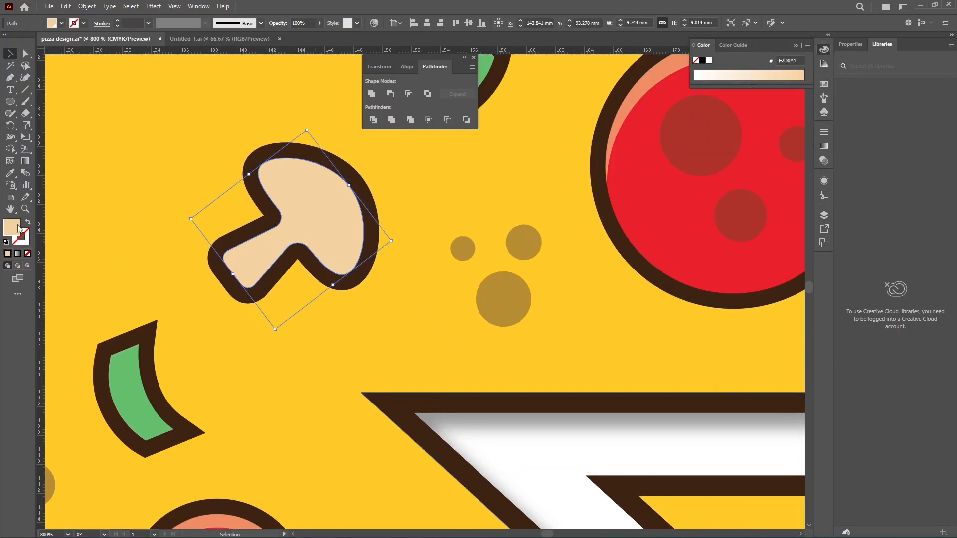
{"action": "left_click", "coordinate": [823, 85]}
{"action": "left_click", "coordinate": [776, 122]}
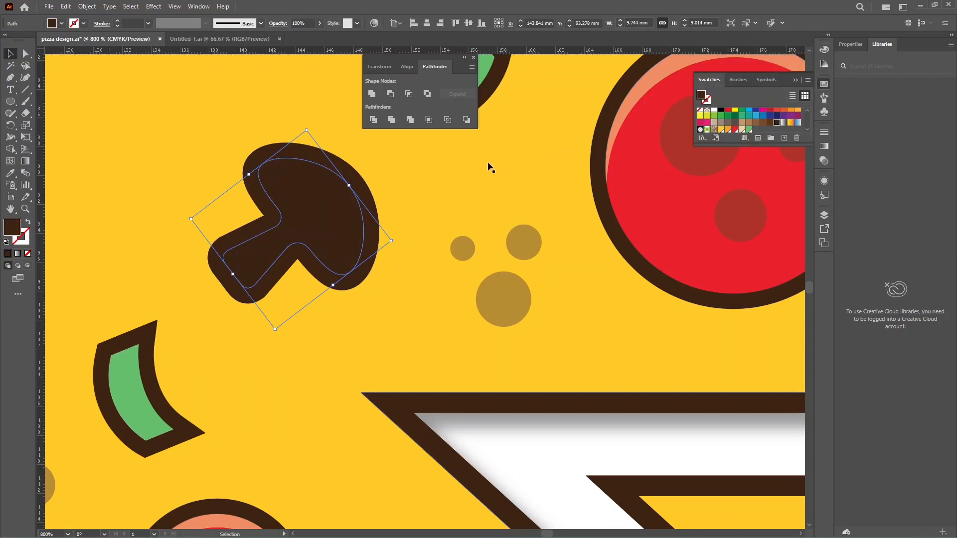
Duplicate the brown mushroom shape, shift the copy about 0.4 mm left and 0.5 mm up, and select both brown shapes.
{"action": "key", "text": "a"}
{"action": "key", "text": "v"}
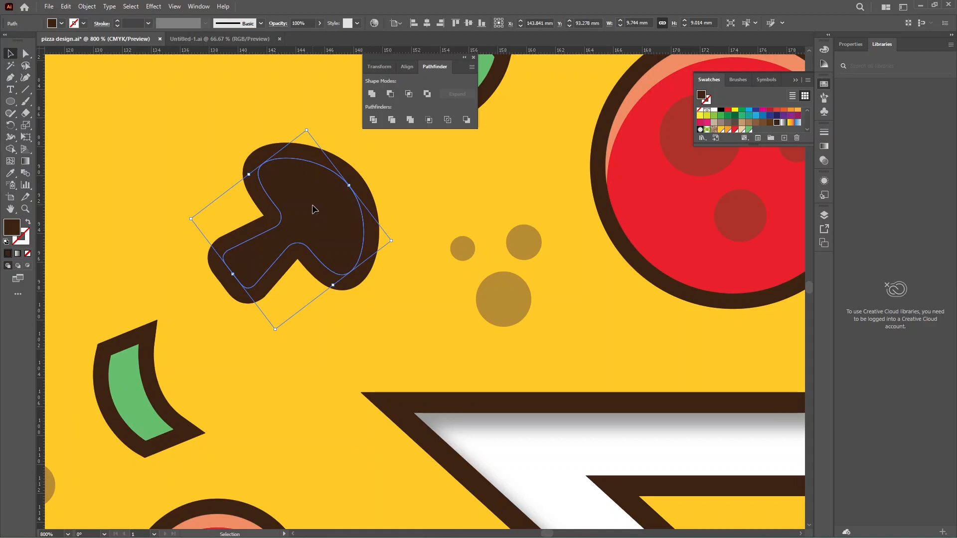
{"action": "left_click_drag", "start_coordinate": [314, 209], "coordinate": [309, 202]}
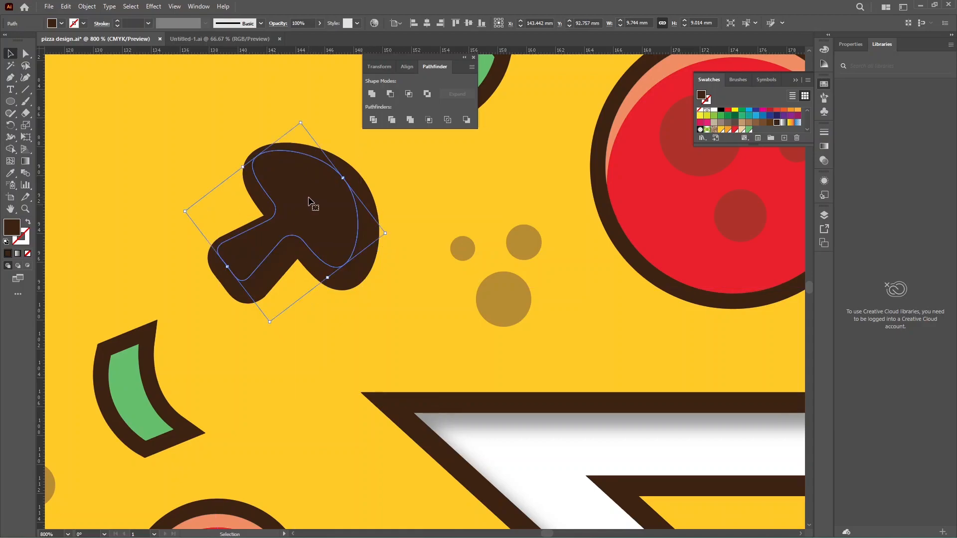
{"action": "left_click_drag", "start_coordinate": [325, 234], "coordinate": [347, 274]}
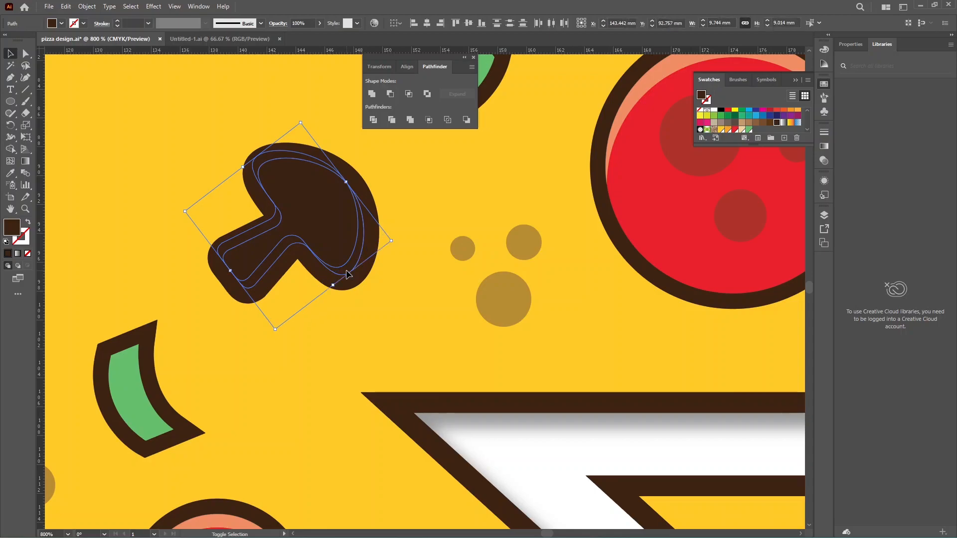
Adjust the offset between the two brown mushroom shapes and remove their overlap with Shape Builder, leaving a shadow strip along the lower edge.
{"action": "left_click", "coordinate": [377, 270]}
{"action": "left_click", "coordinate": [315, 227]}
{"action": "left_click_drag", "start_coordinate": [315, 227], "coordinate": [331, 241]}
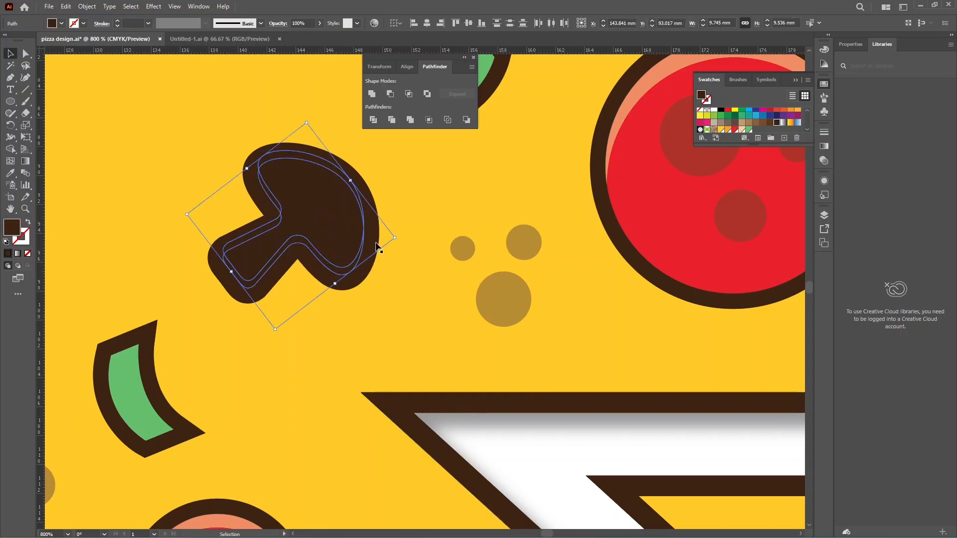
{"action": "key", "text": "shift+m"}
{"action": "scroll", "coordinate": [344, 239], "scroll_direction": "up", "scroll_amount": 1}
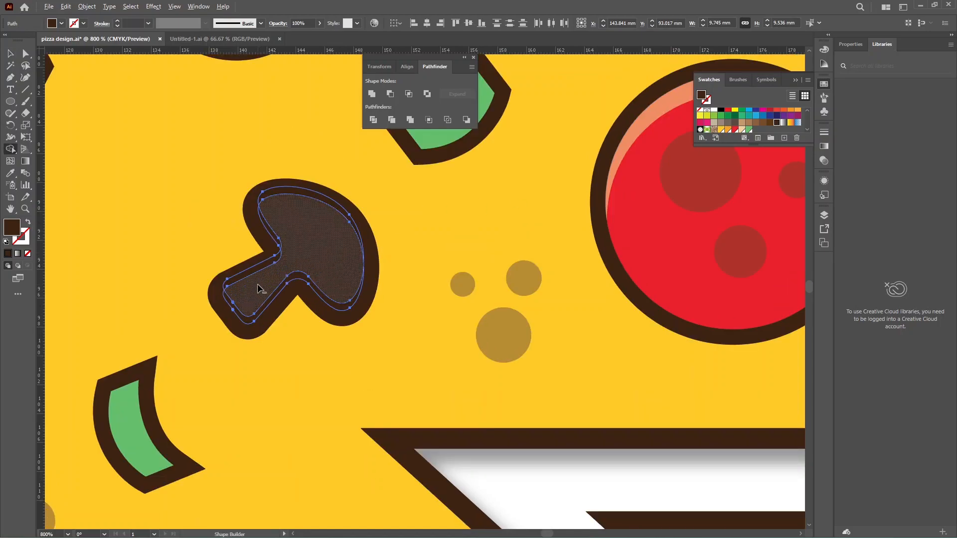
{"action": "left_click", "coordinate": [269, 277]}
{"action": "key", "text": "v"}
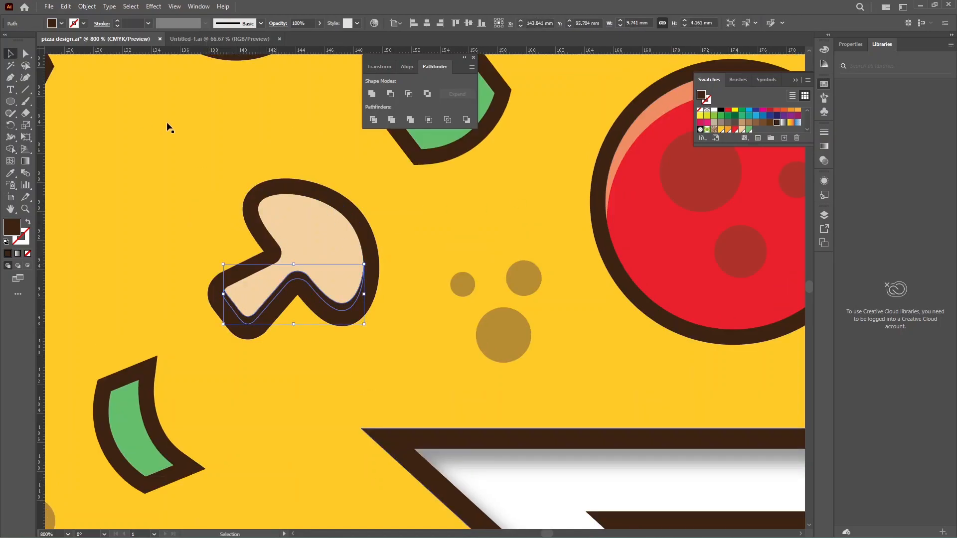
{"action": "left_click", "coordinate": [132, 110]}
{"action": "left_click", "coordinate": [298, 275]}
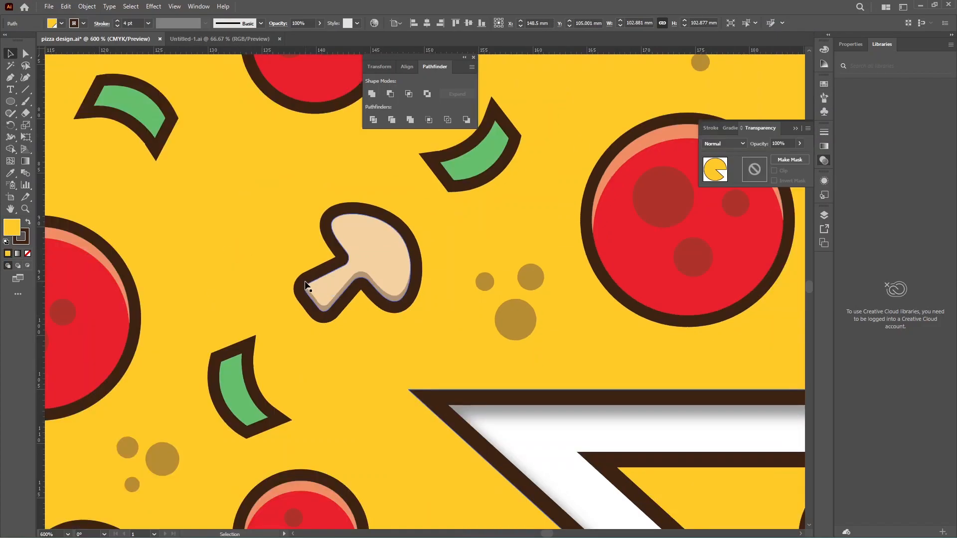
{"action": "scroll", "coordinate": [329, 304], "scroll_direction": "up", "scroll_amount": 5}
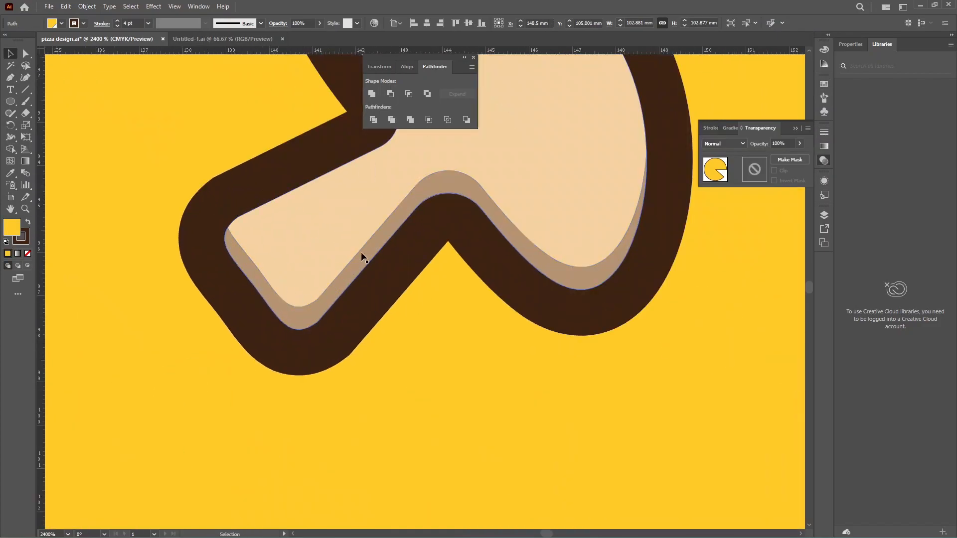
{"action": "scroll", "coordinate": [547, 261], "scroll_direction": "down", "scroll_amount": 5}
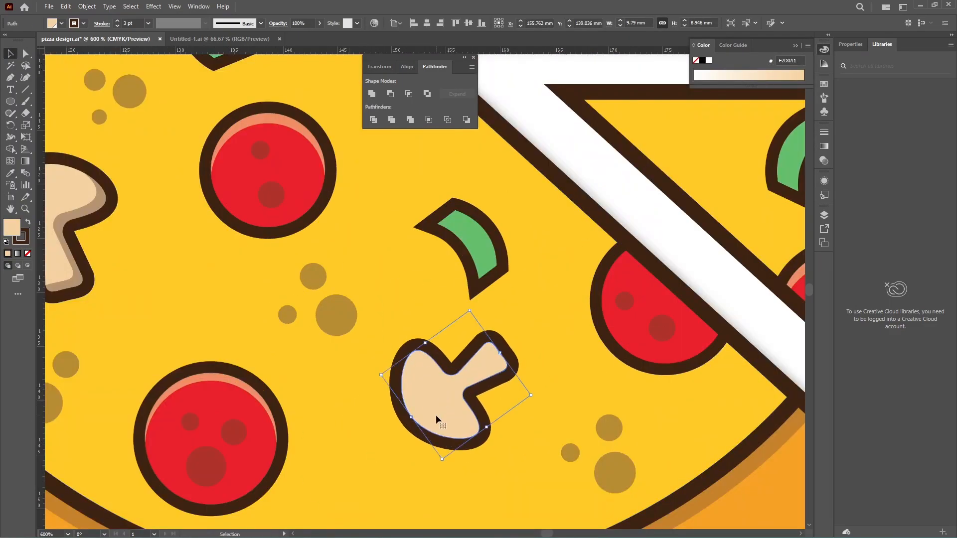
{"action": "scroll", "coordinate": [435, 414], "scroll_direction": "down", "scroll_amount": 3}
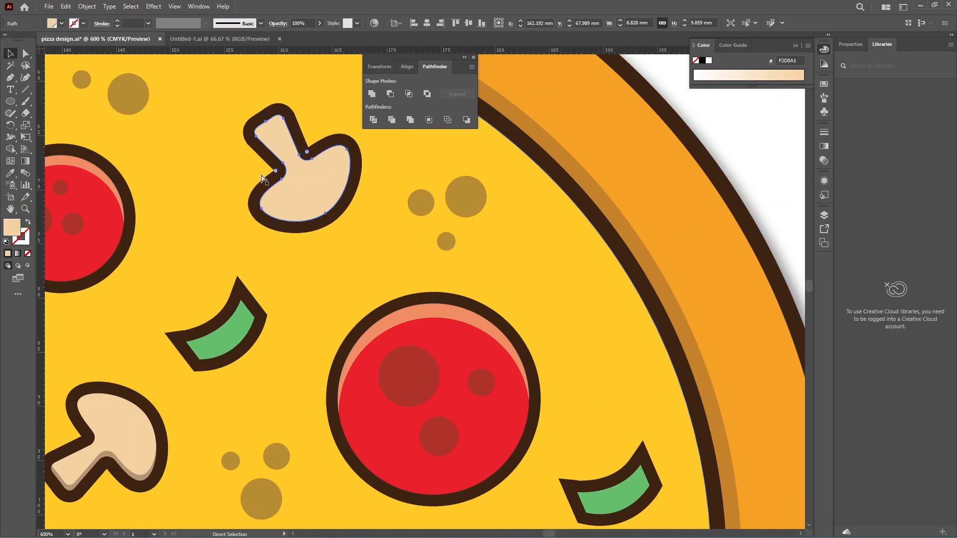
{"action": "scroll", "coordinate": [263, 180], "scroll_direction": "down", "scroll_amount": 3}
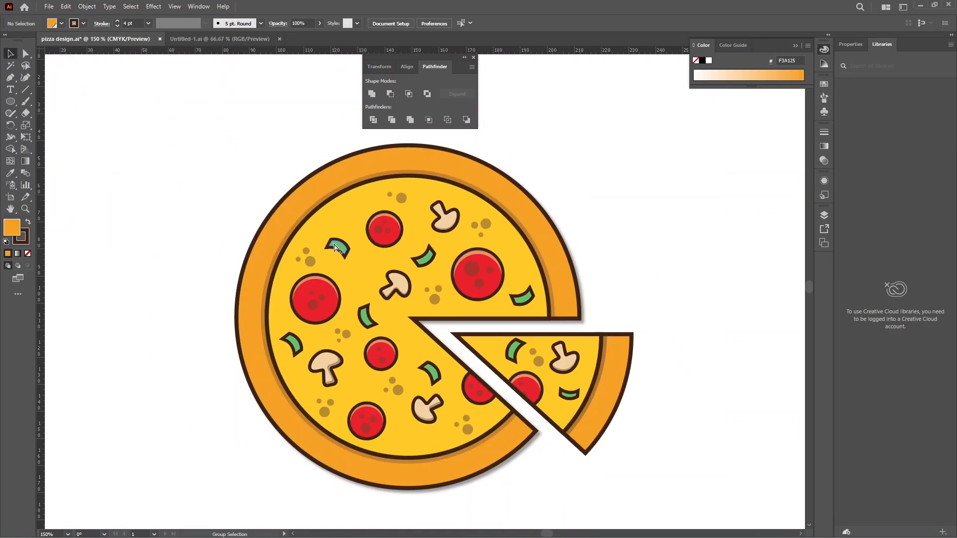
Make a copy in place of the green strip between the two upper-left red circles, keeping its green fill and removing the copy's outline.
{"action": "scroll", "coordinate": [335, 247], "scroll_direction": "up", "scroll_amount": 5}
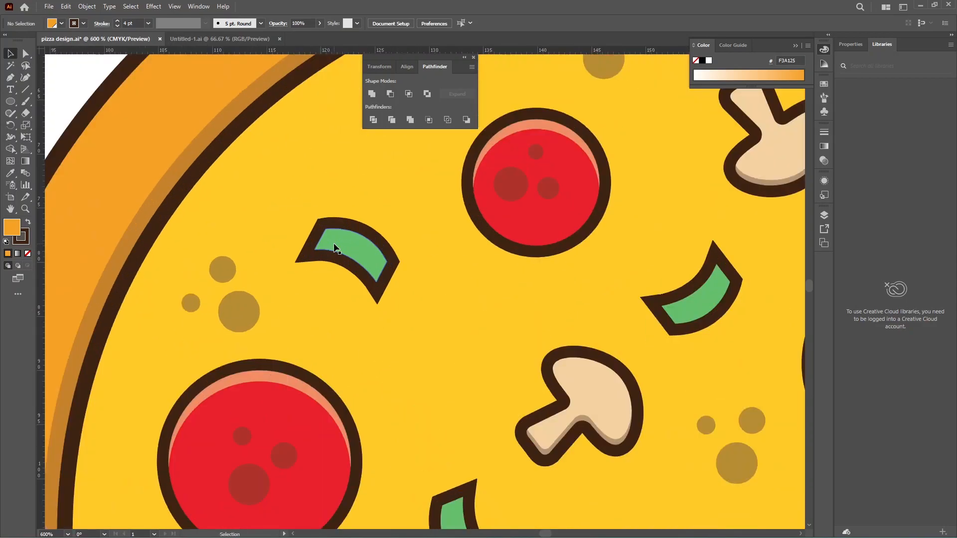
{"action": "key", "text": "a"}
{"action": "left_click", "coordinate": [344, 244]}
{"action": "scroll", "coordinate": [349, 247], "scroll_direction": "up", "scroll_amount": 2}
{"action": "key", "text": "v"}
{"action": "left_click", "coordinate": [27, 255]}
{"action": "left_click", "coordinate": [16, 228]}
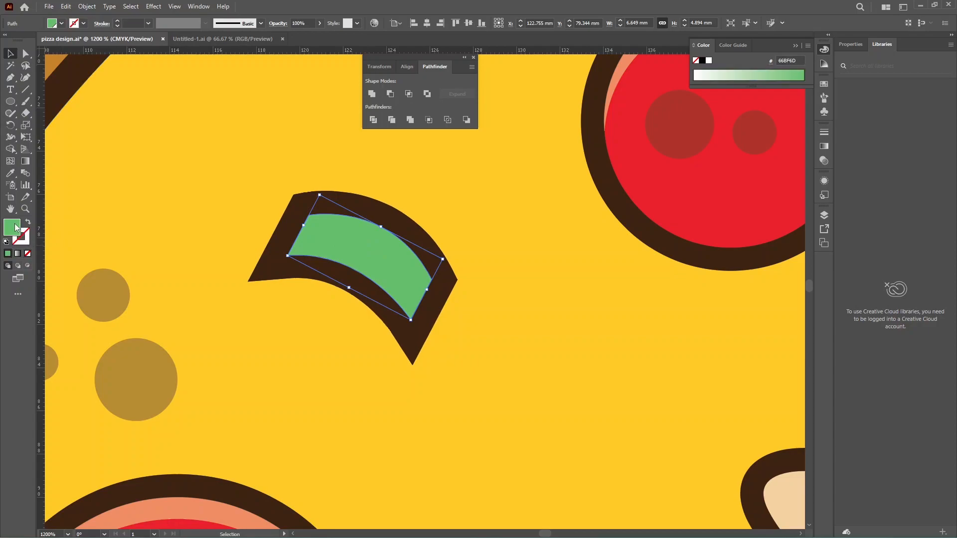
Duplicate the outline-free green shape slightly down and right, then cut away the second copy with Shape Builder to leave a thin upper-edge highlight.
{"action": "key", "text": "a"}
{"action": "left_click_drag", "start_coordinate": [345, 246], "coordinate": [351, 255]}
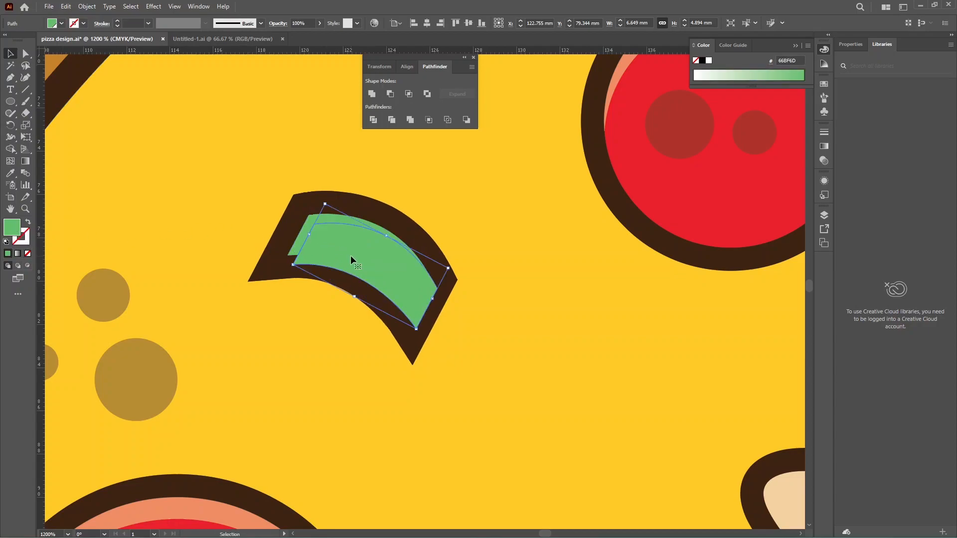
{"action": "left_click", "coordinate": [300, 243], "text": "shift"}
{"action": "left_click", "coordinate": [9, 149]}
{"action": "left_click", "coordinate": [320, 263], "text": "alt"}
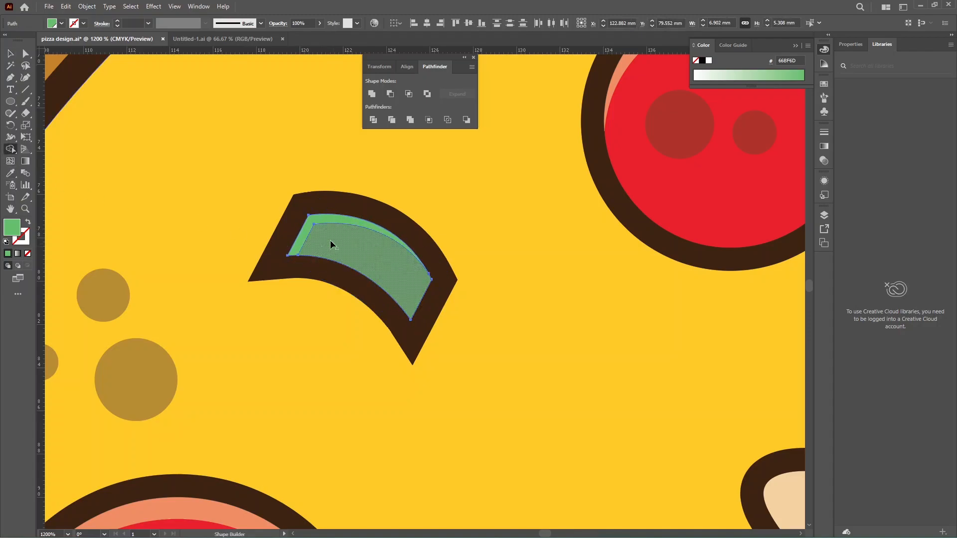
{"action": "left_click", "coordinate": [328, 247], "text": "alt"}
Fill the green strip's highlight with the translucent cream sampled from the crescent on the nearby red circle.
{"action": "scroll", "coordinate": [313, 225], "scroll_direction": "down", "scroll_amount": 3}
{"action": "key", "text": "i"}
{"action": "left_click", "coordinate": [462, 145]}
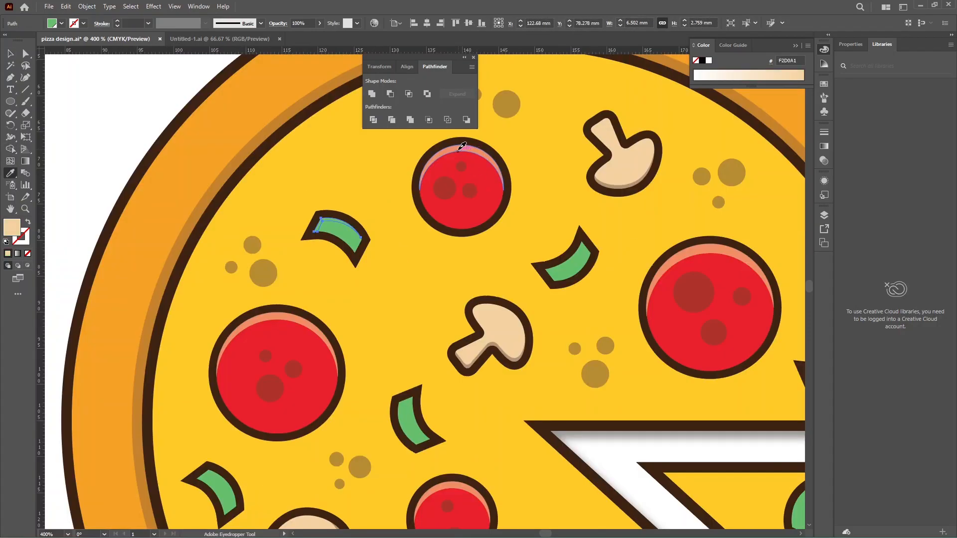
{"action": "scroll", "coordinate": [306, 197], "scroll_direction": "up", "scroll_amount": 3}
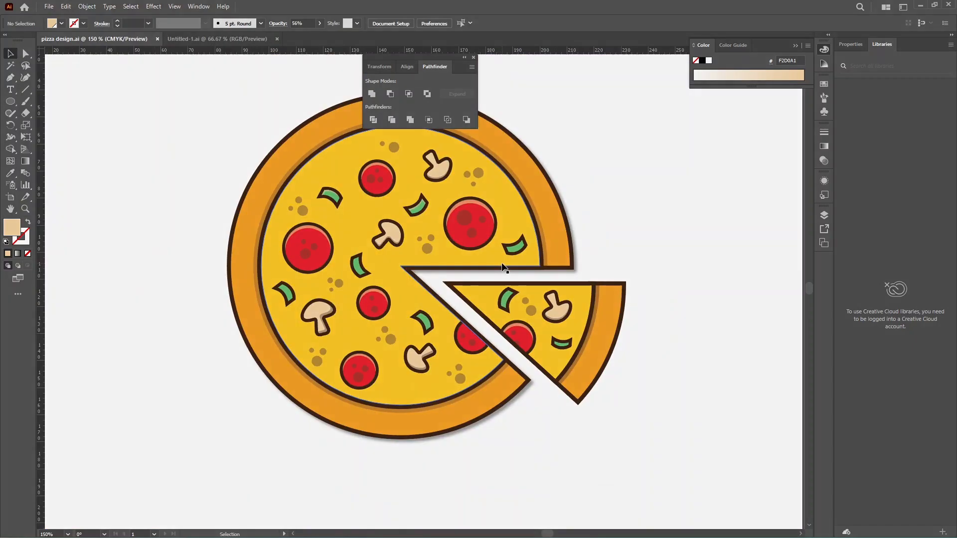